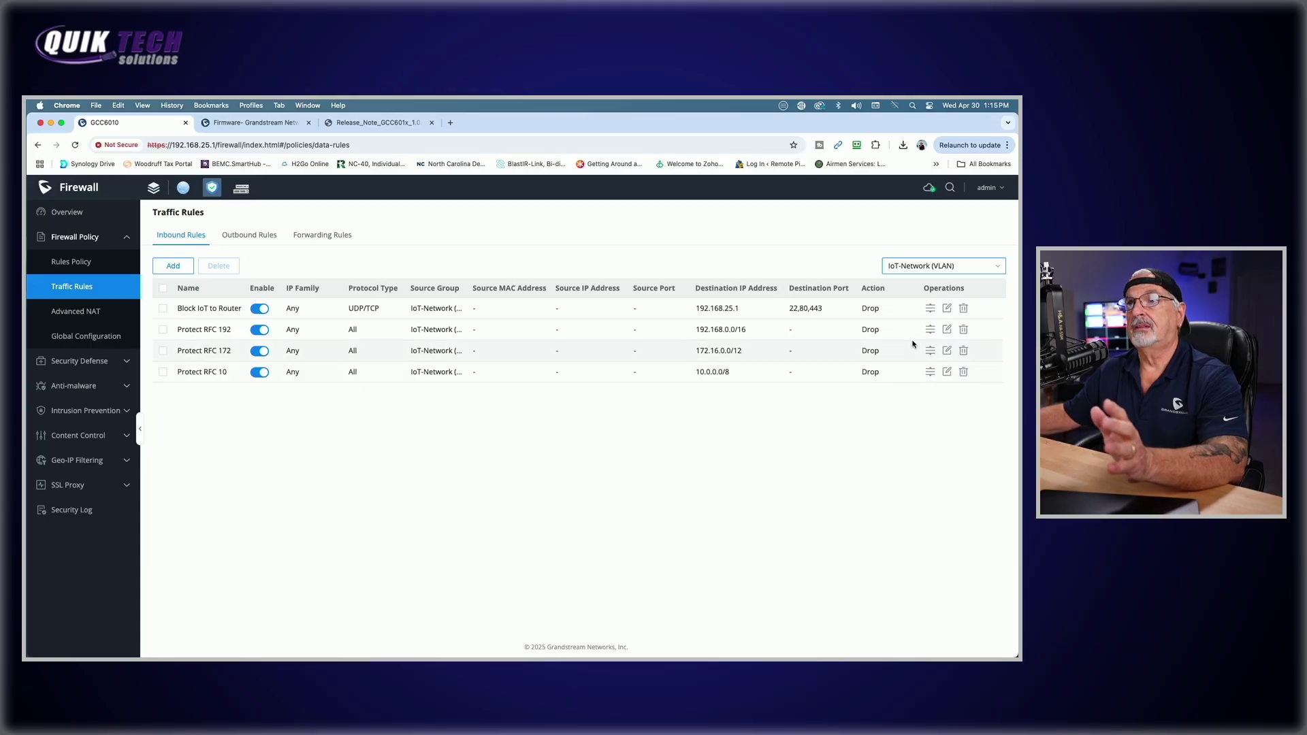
Review the IoT-Network inbound rules Protect RFC 192, Protect RFC 172 and Protect RFC 10 without changing them
click(946, 330)
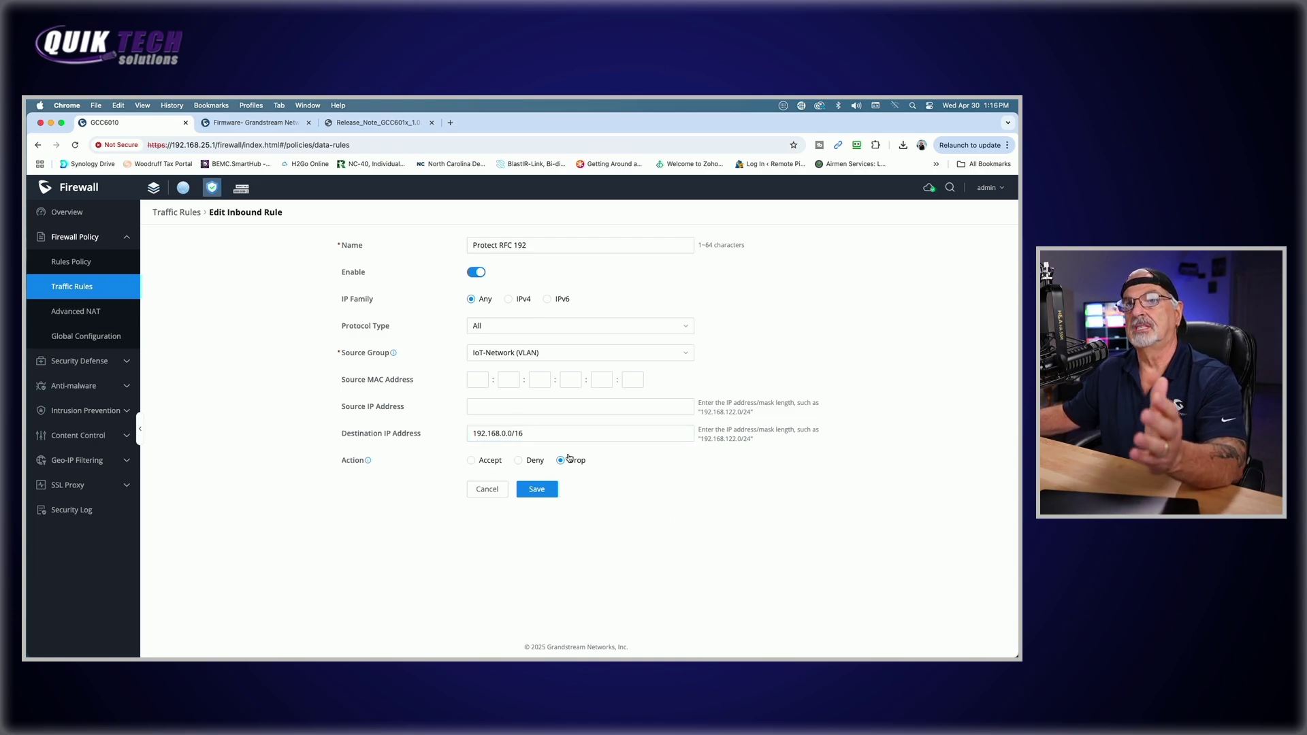
click(488, 489)
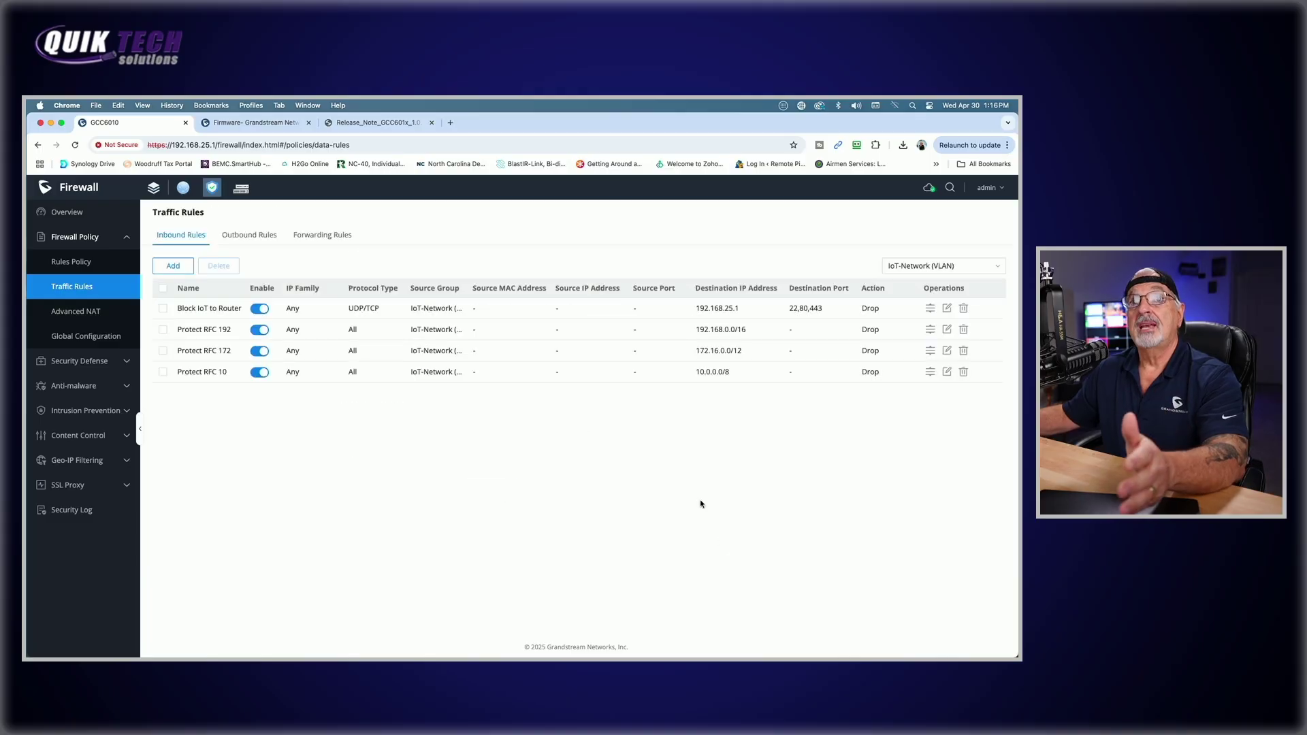
click(164, 330)
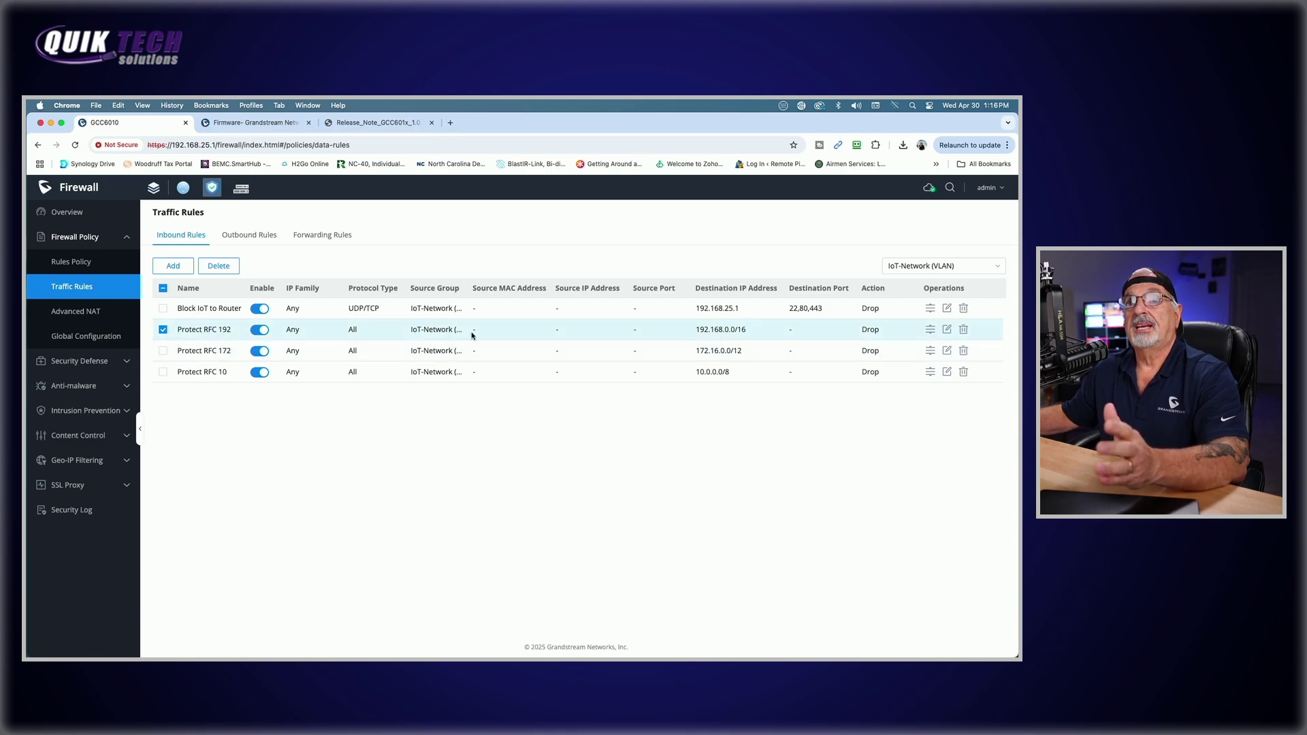
click(946, 351)
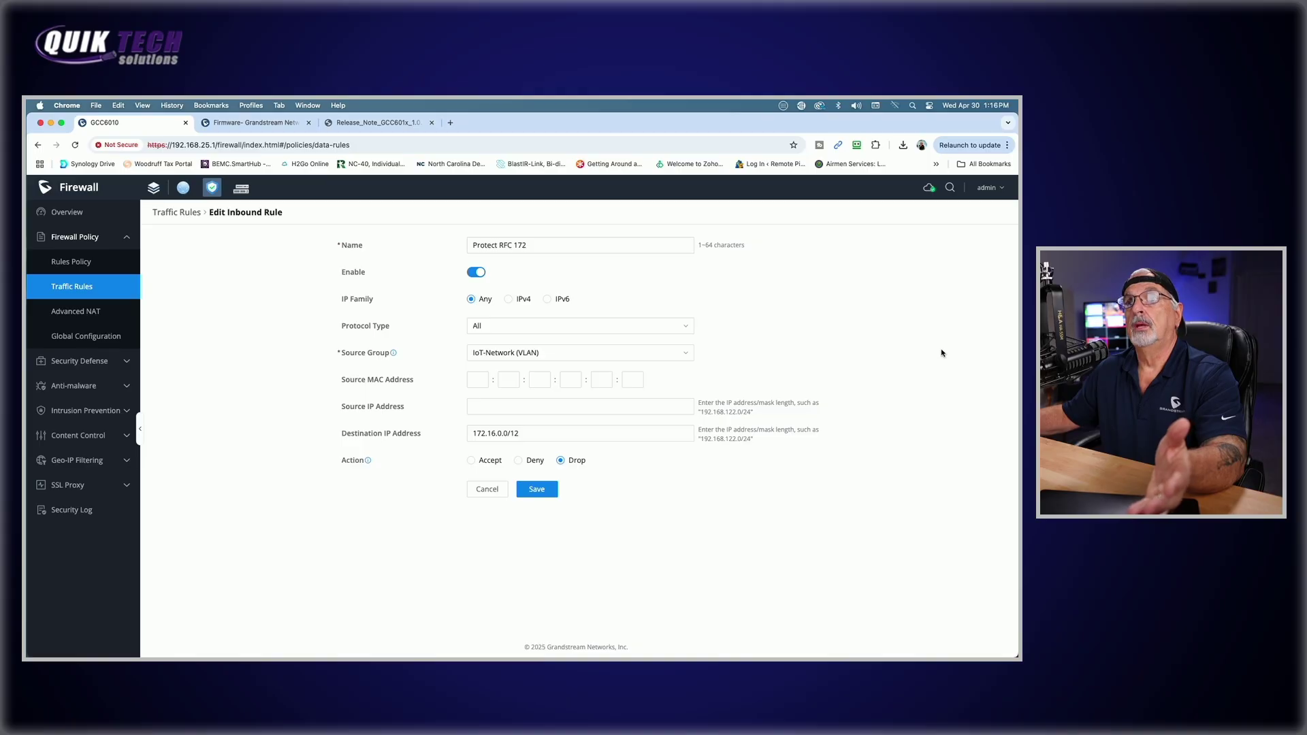
click(487, 491)
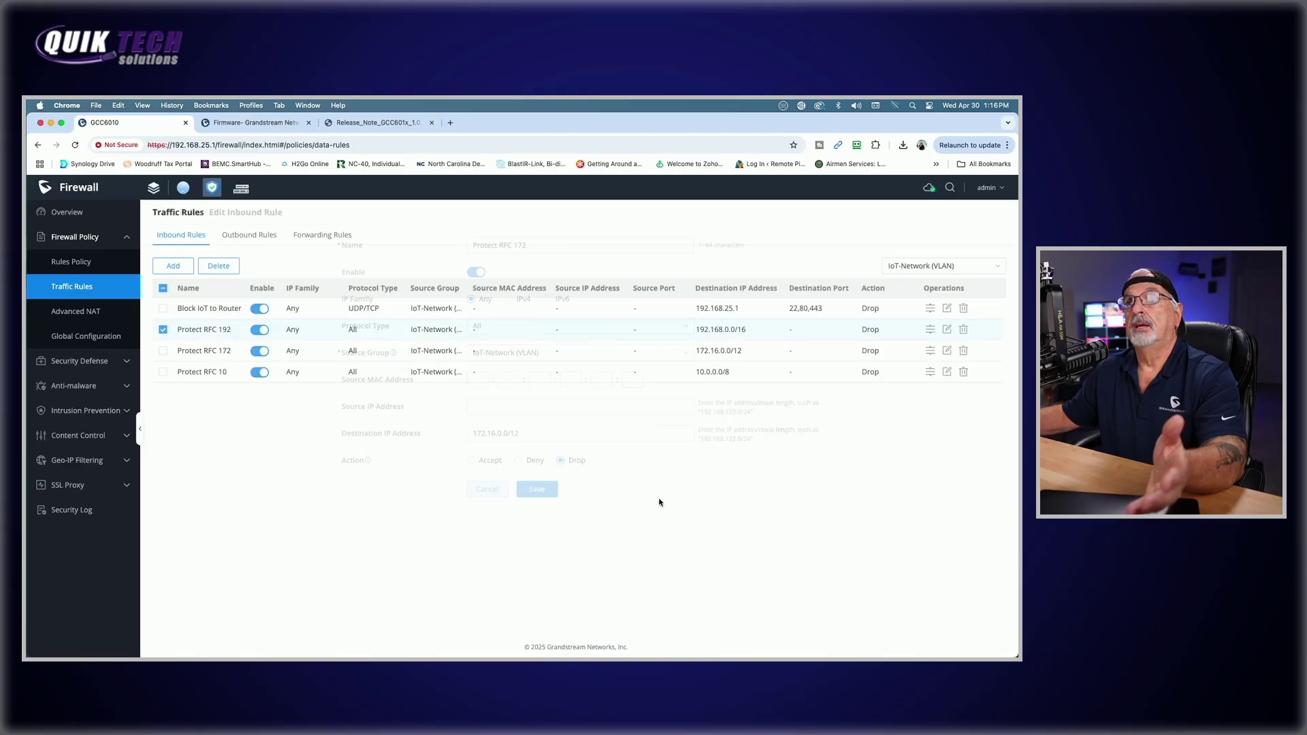
click(945, 372)
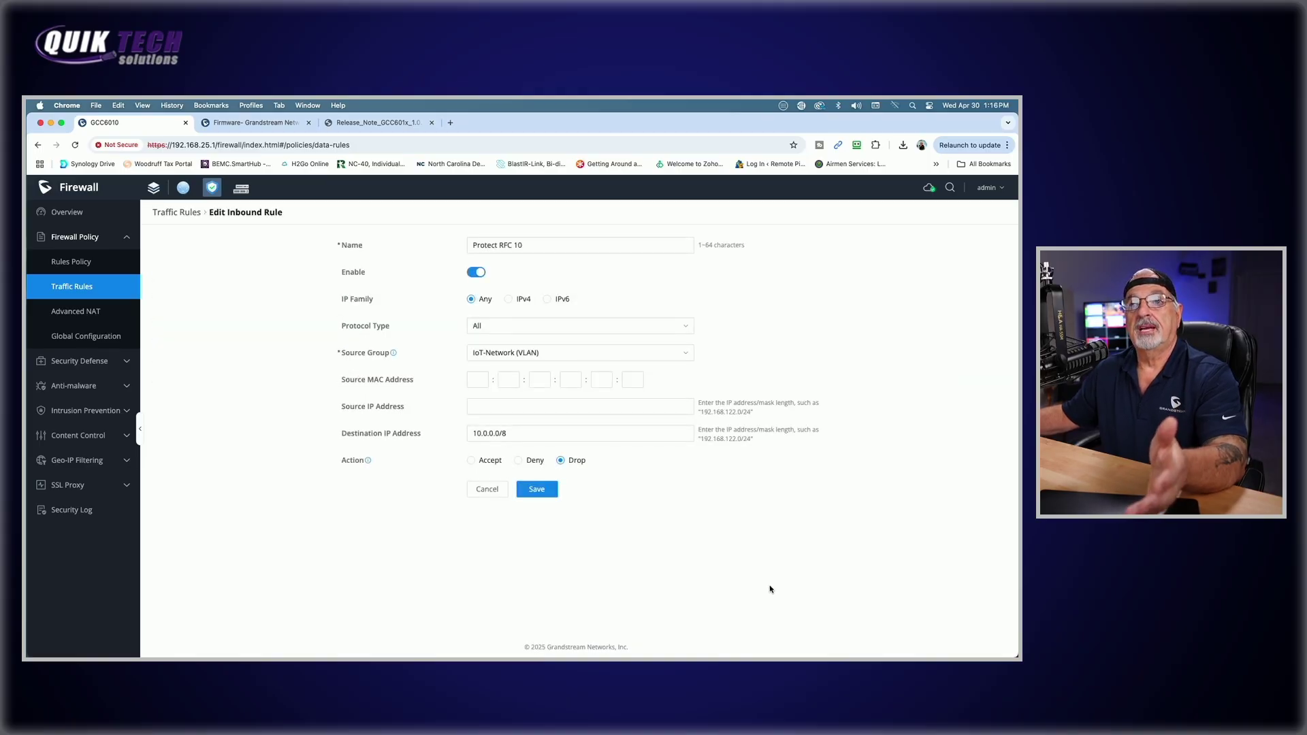
click(486, 491)
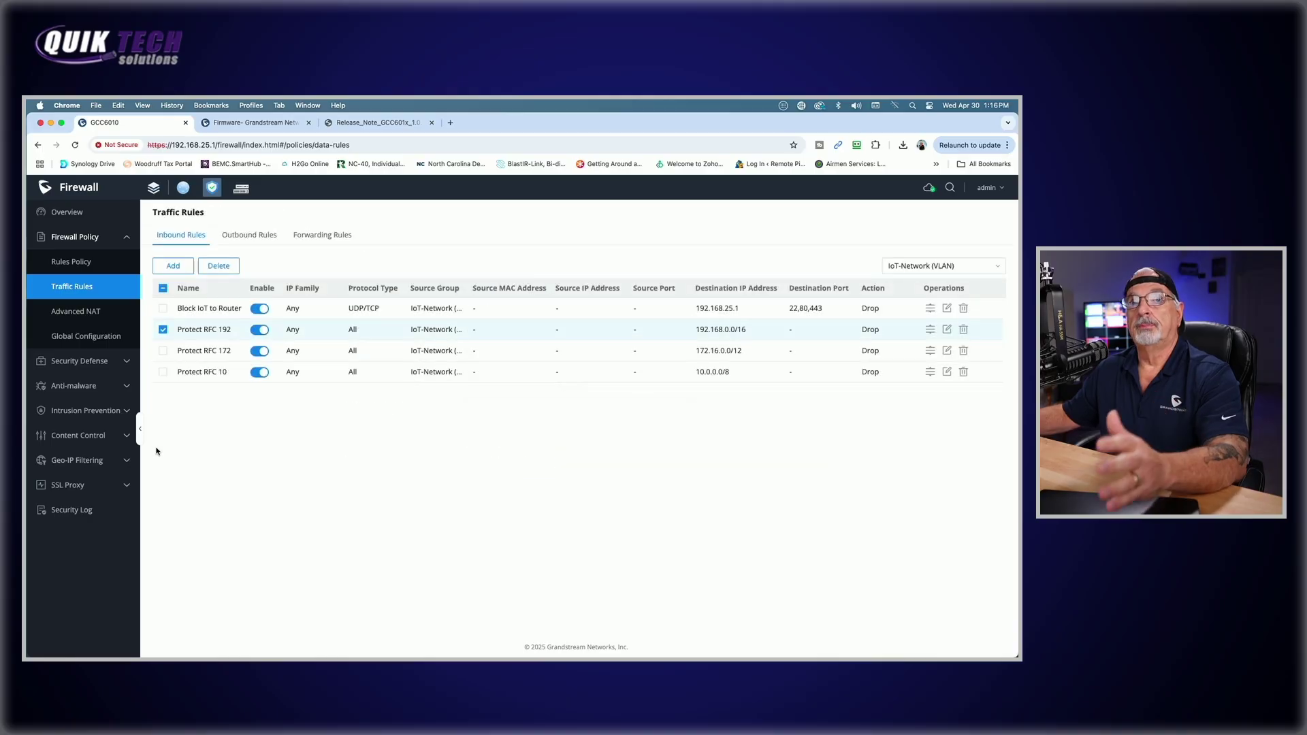
click(164, 330)
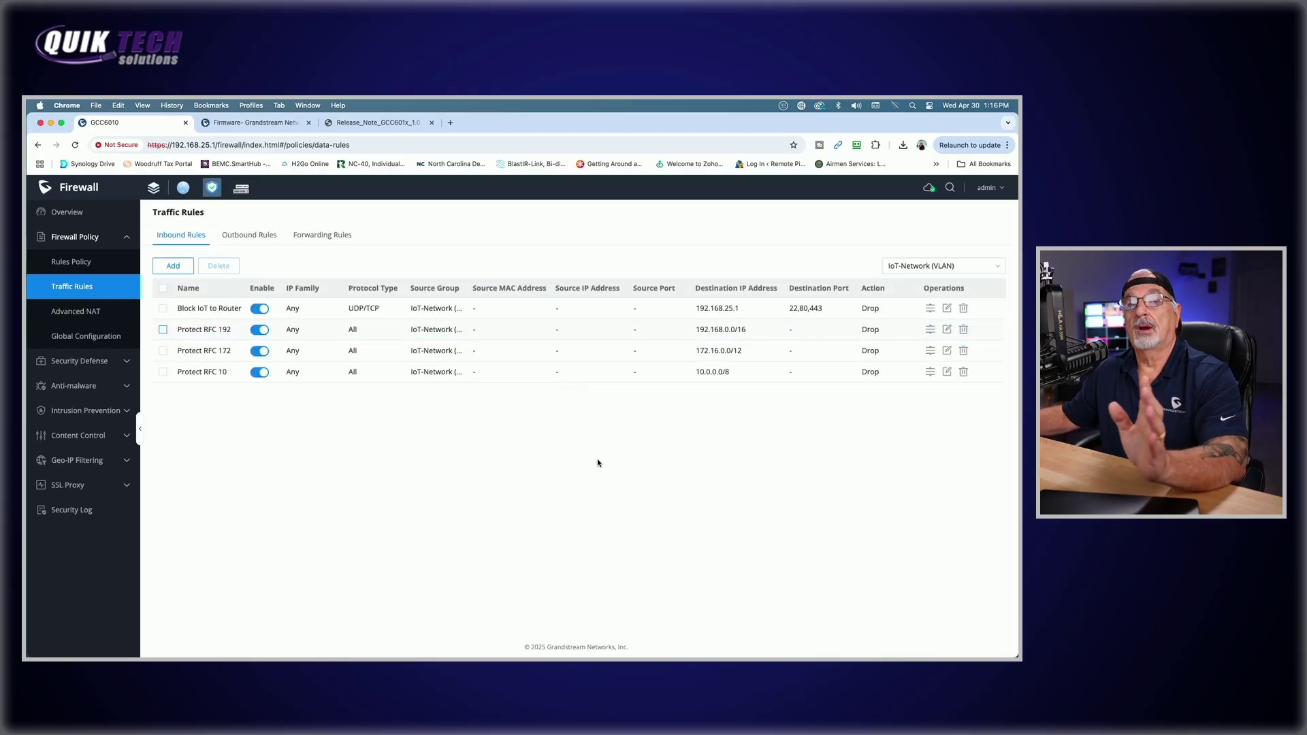
click(163, 329)
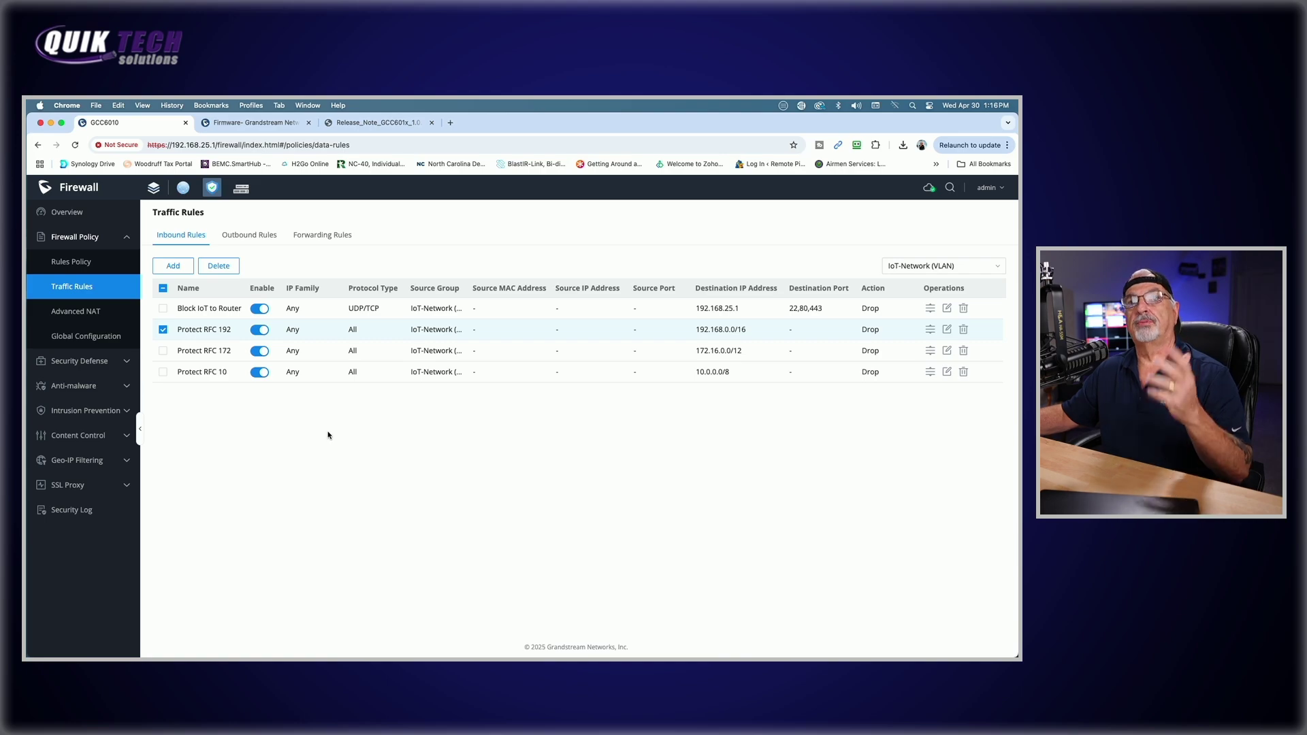
click(162, 330)
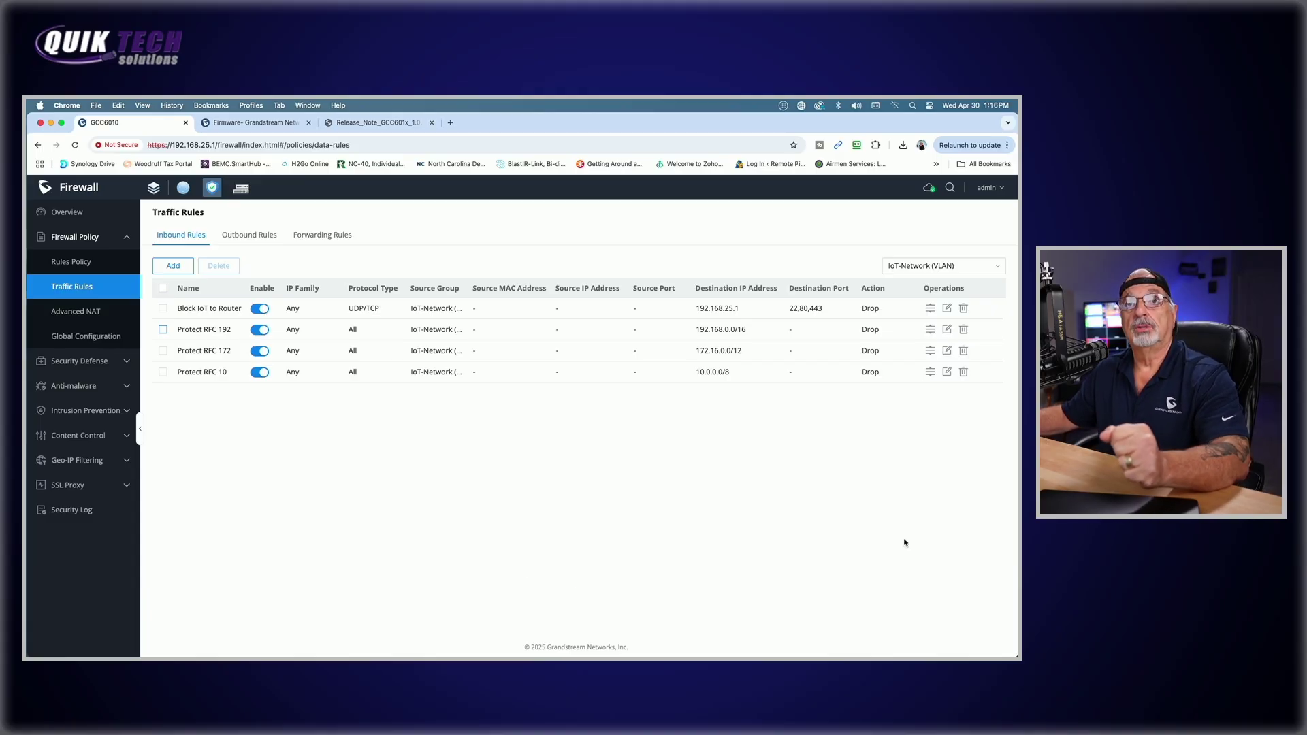
Open the release notes for the GCC6010 beta system firmware 1.0.7.5 from Grandstream's firmware page
click(262, 124)
scroll(949, 489, down, 2)
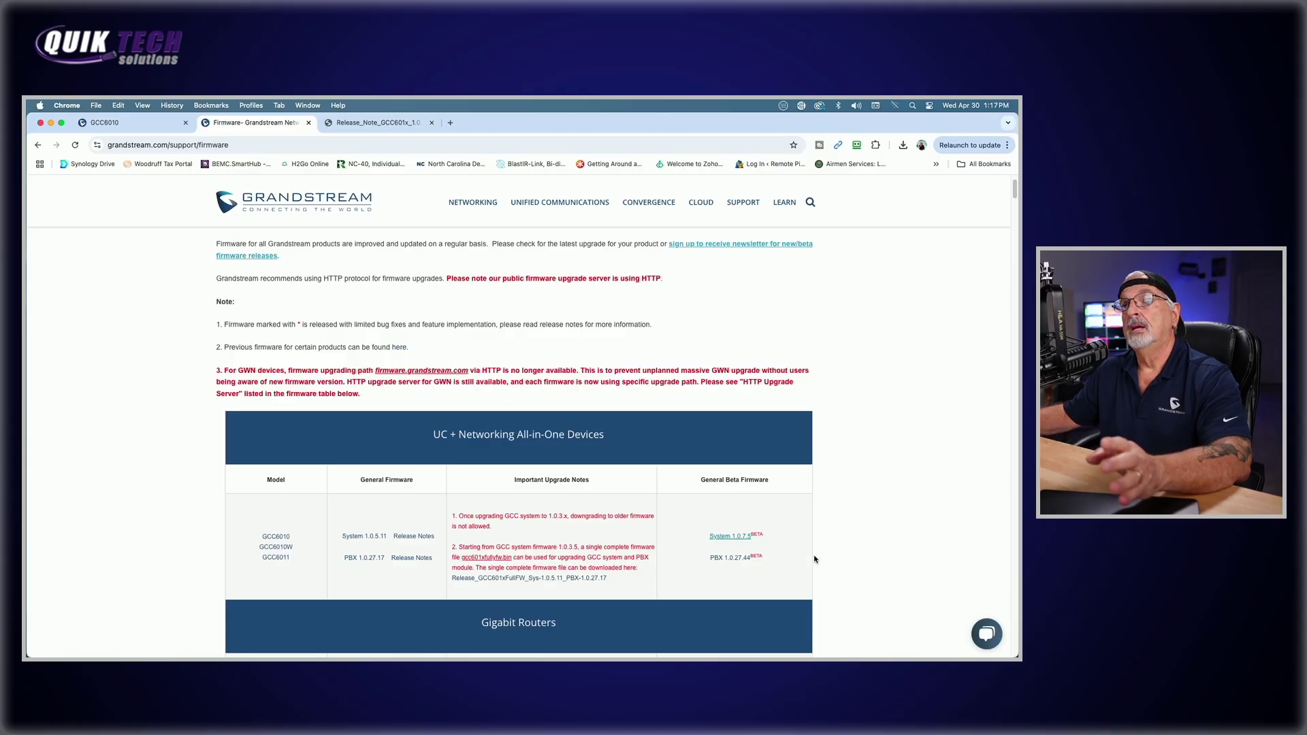
click(730, 536)
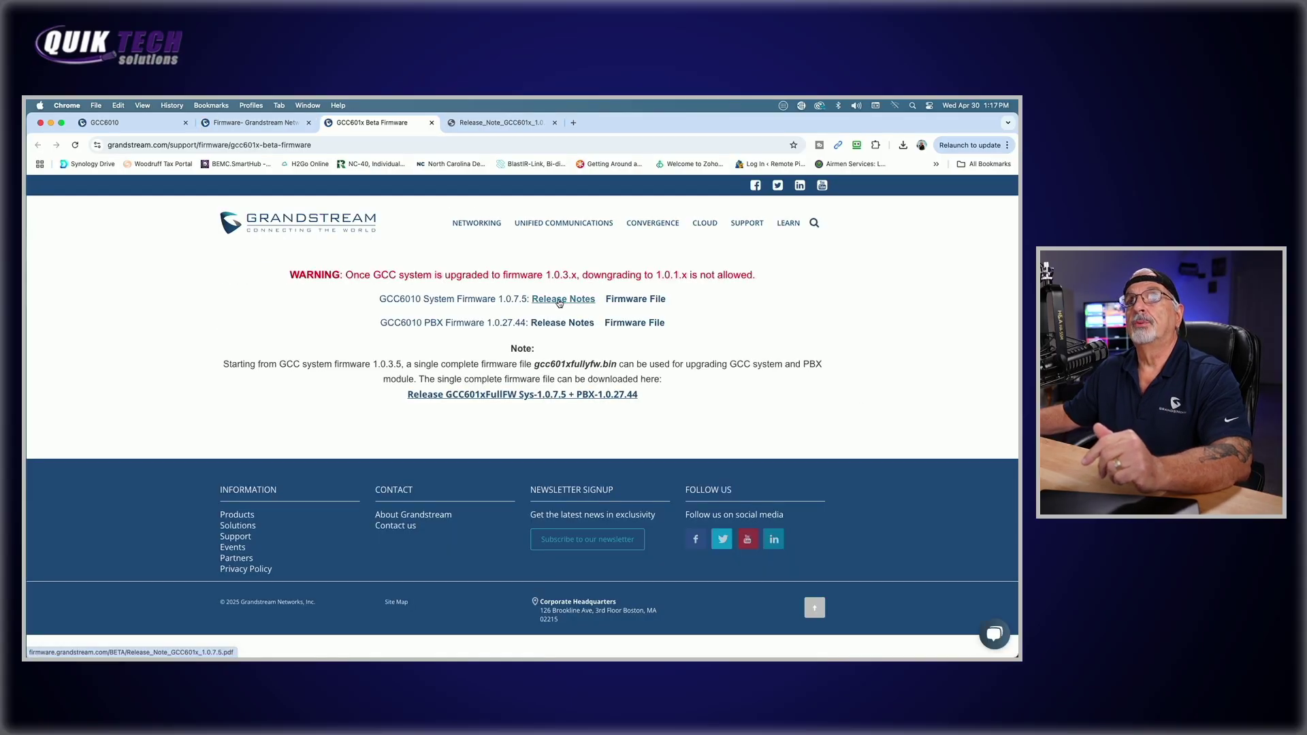
click(559, 300)
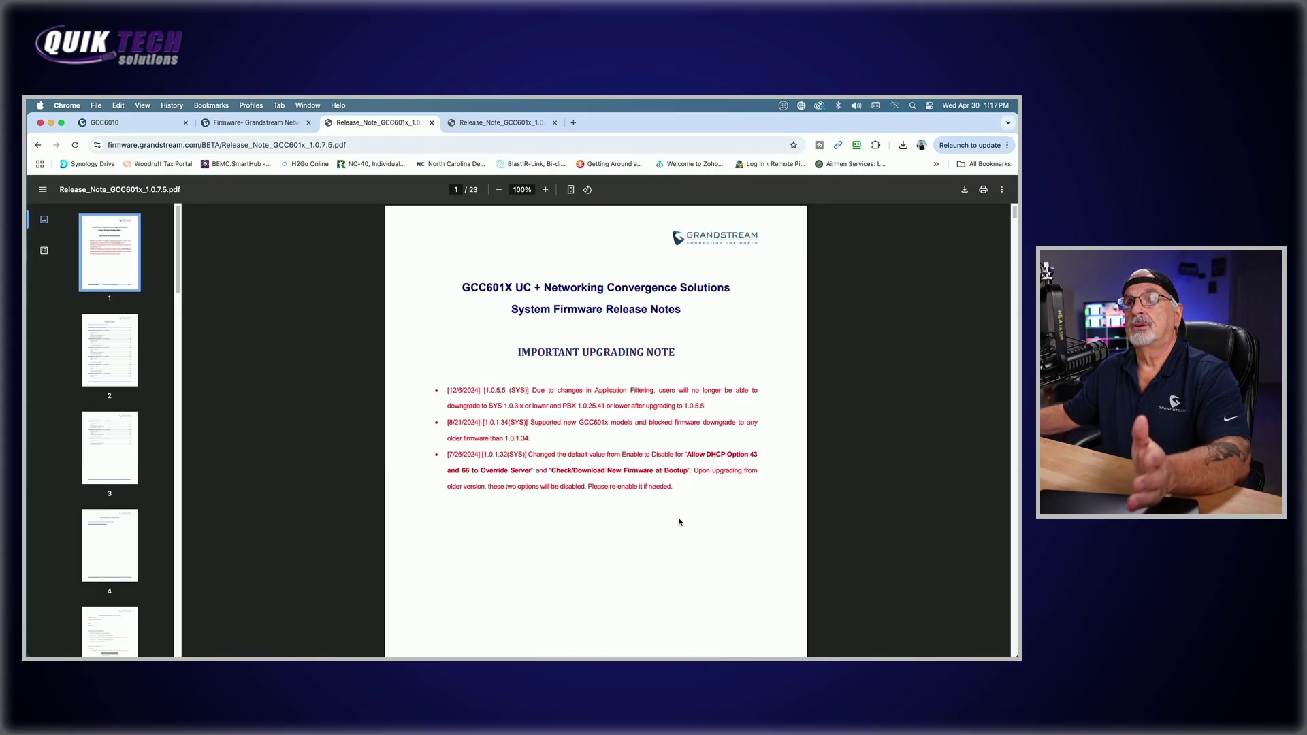
Examine the firmware 1.0.7.5 changes in the release notes, including the system settings, networking, VPN and routing sections
scroll(679, 522, down, 20)
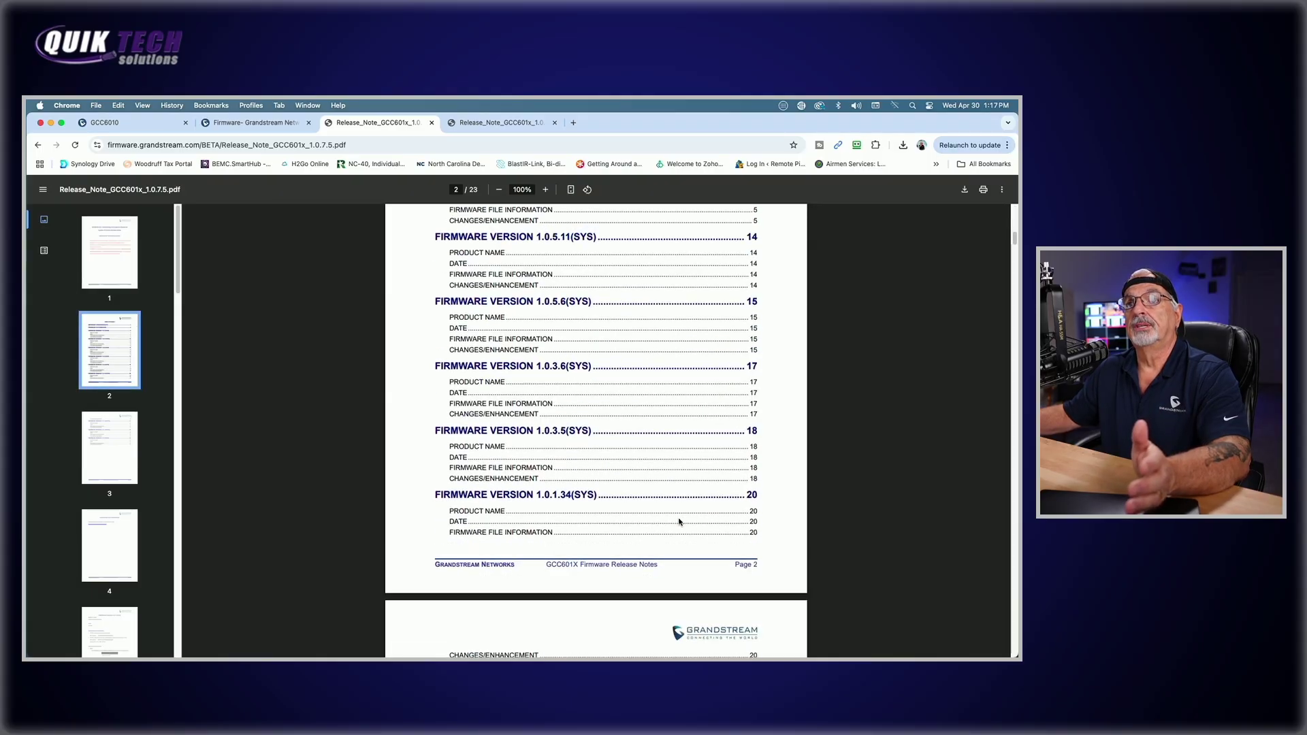
scroll(679, 523, down, 15)
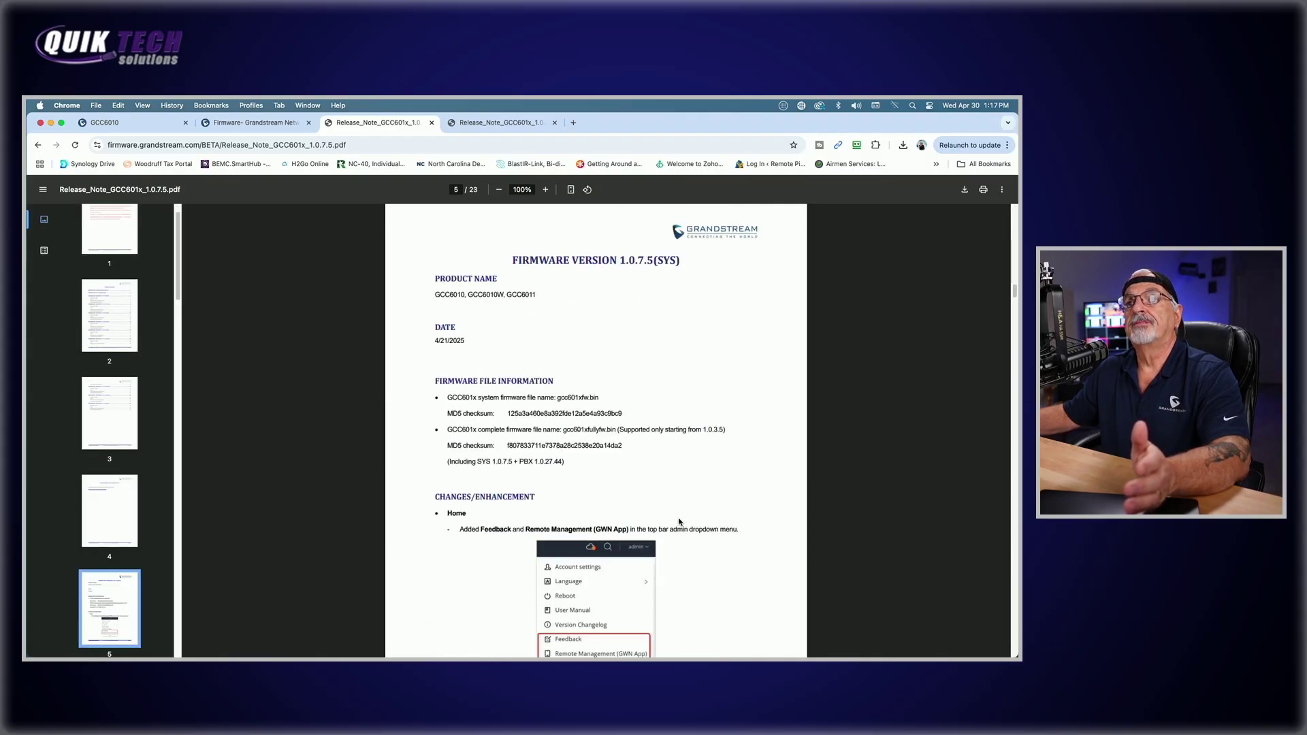
scroll(679, 522, down, 10)
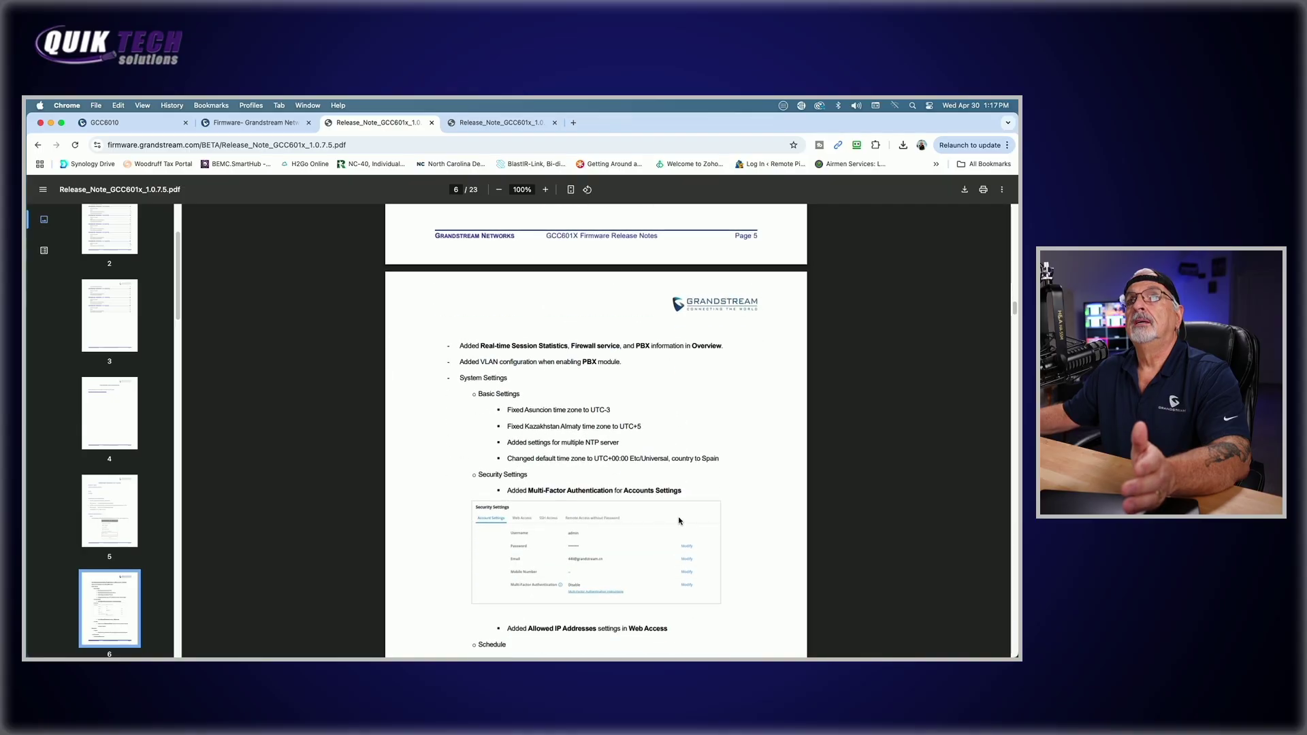
scroll(679, 522, down, 10)
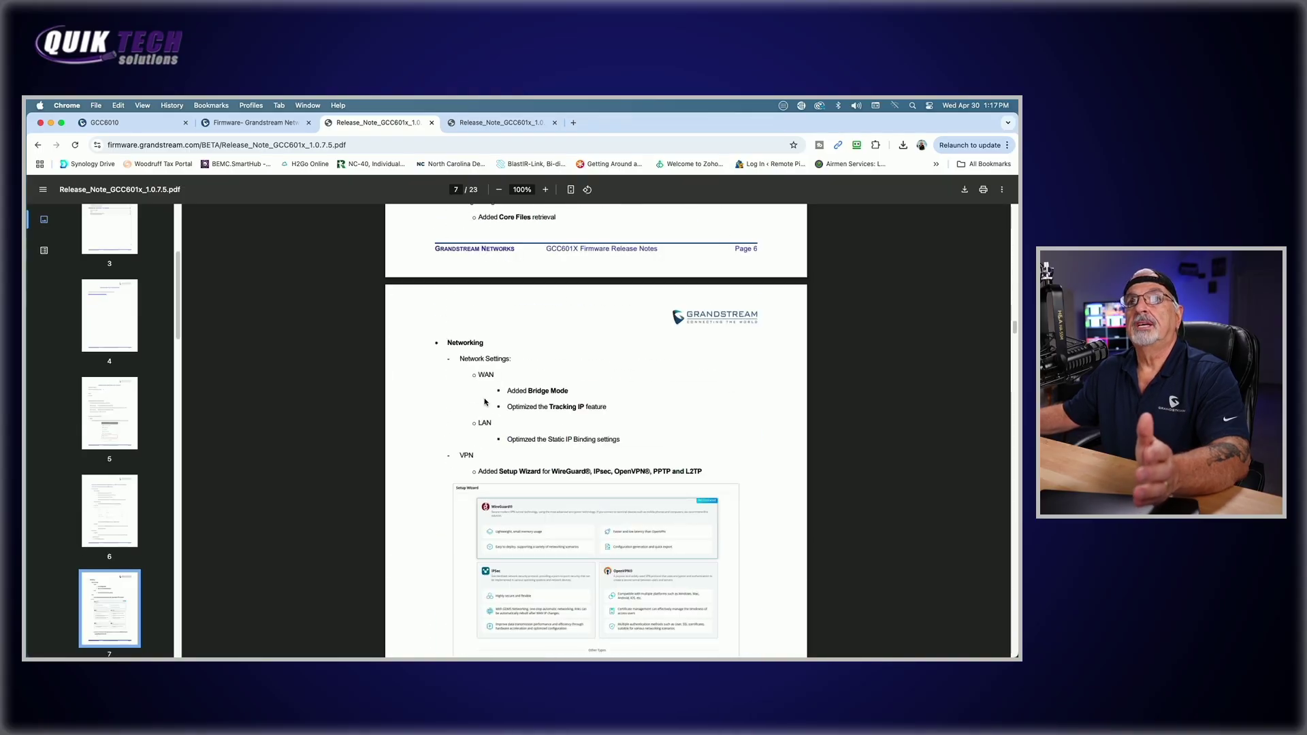
scroll(788, 426, down, 1)
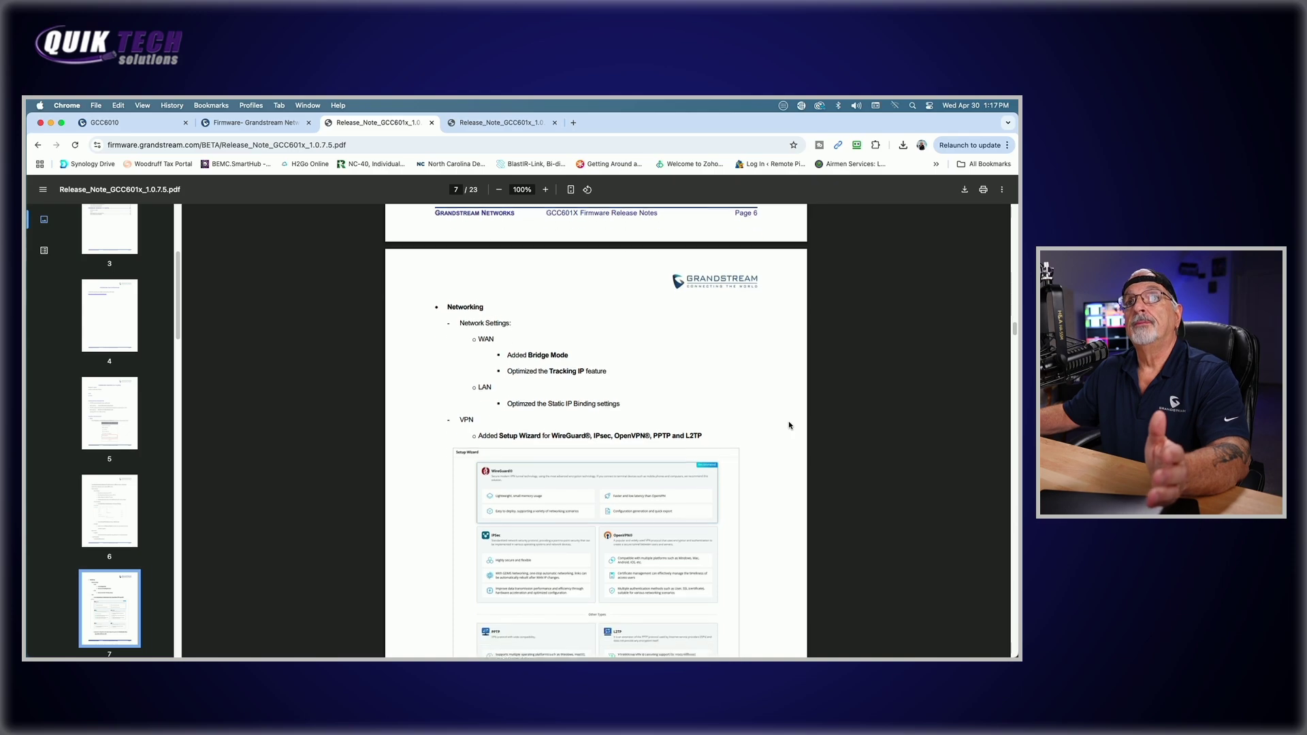
scroll(789, 426, down, 1)
scroll(760, 443, down, 1)
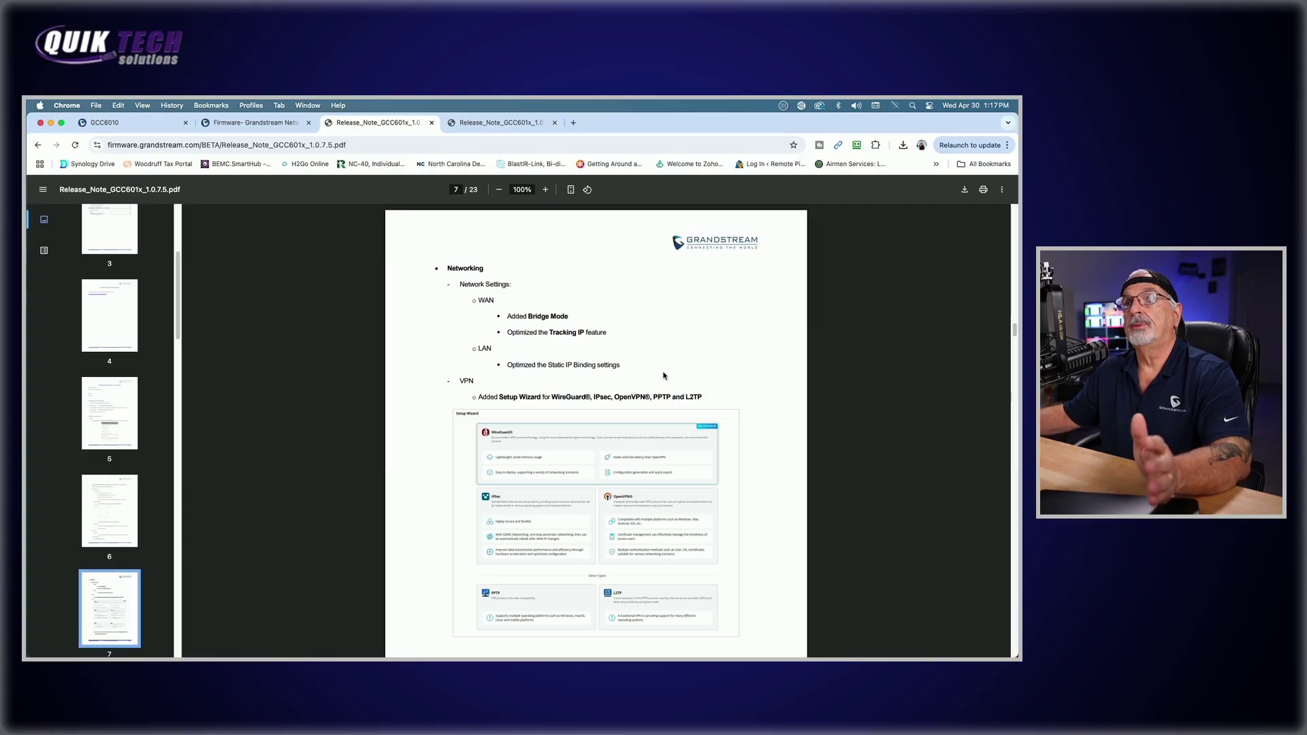
scroll(847, 479, down, 3)
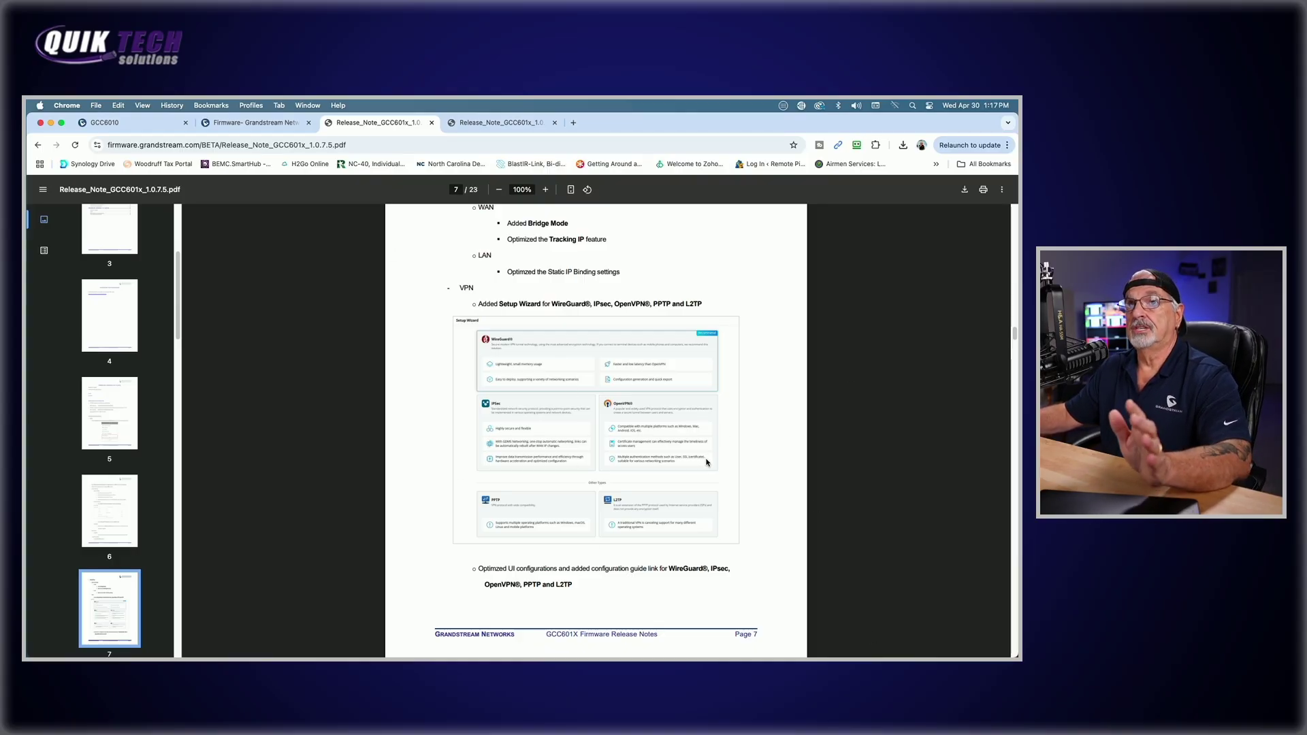
scroll(708, 462, down, 6)
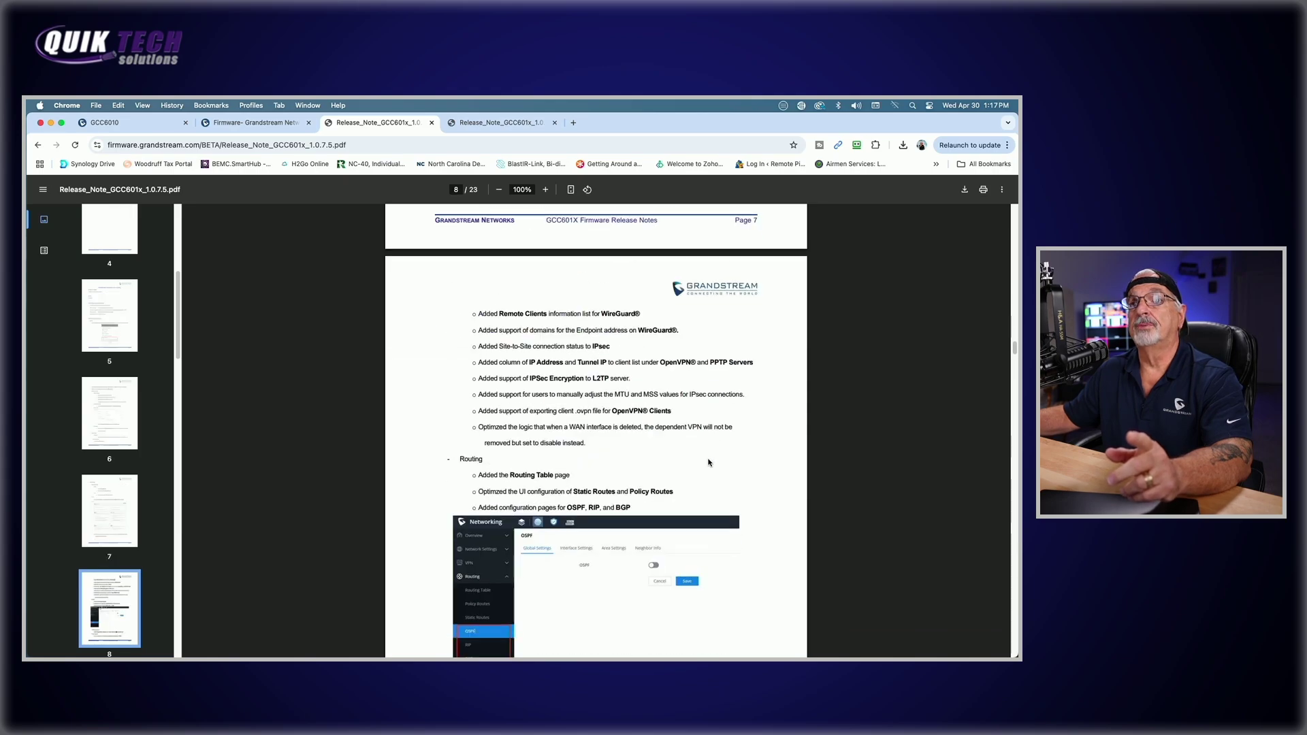
scroll(708, 463, up, 20)
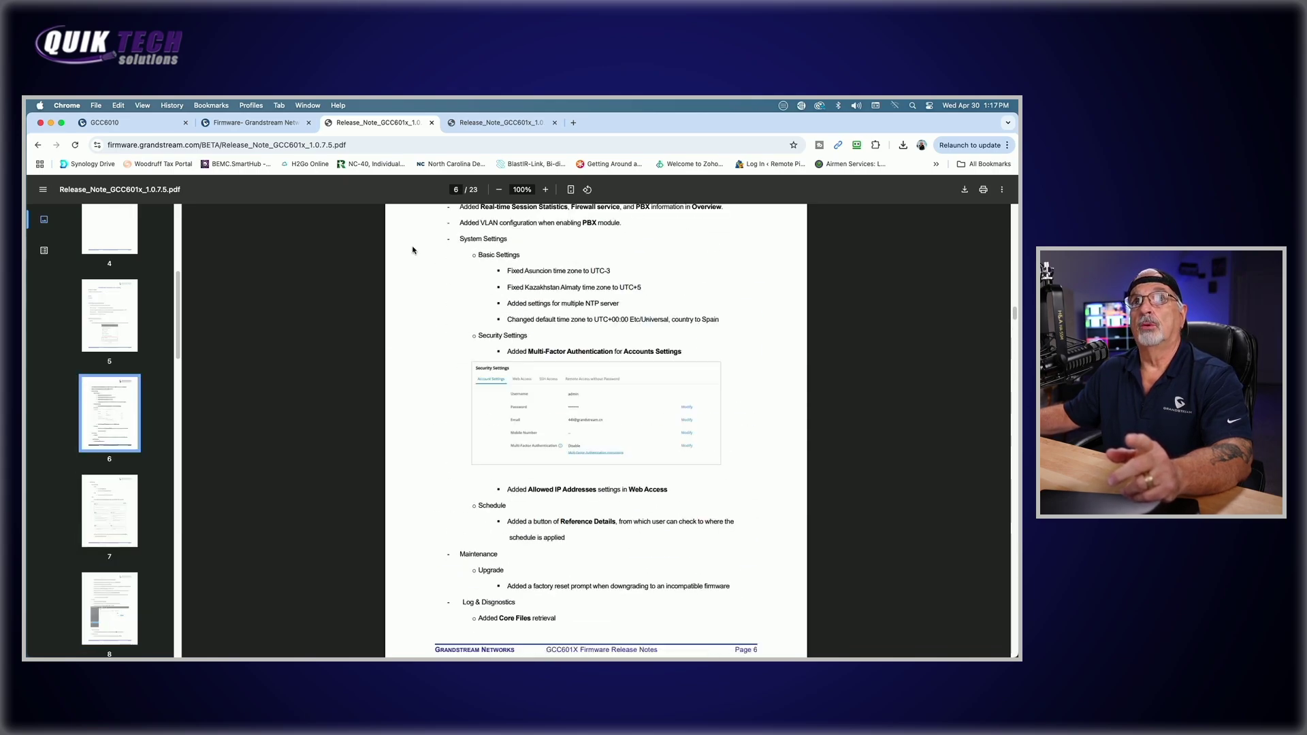
scroll(675, 415, up, 20)
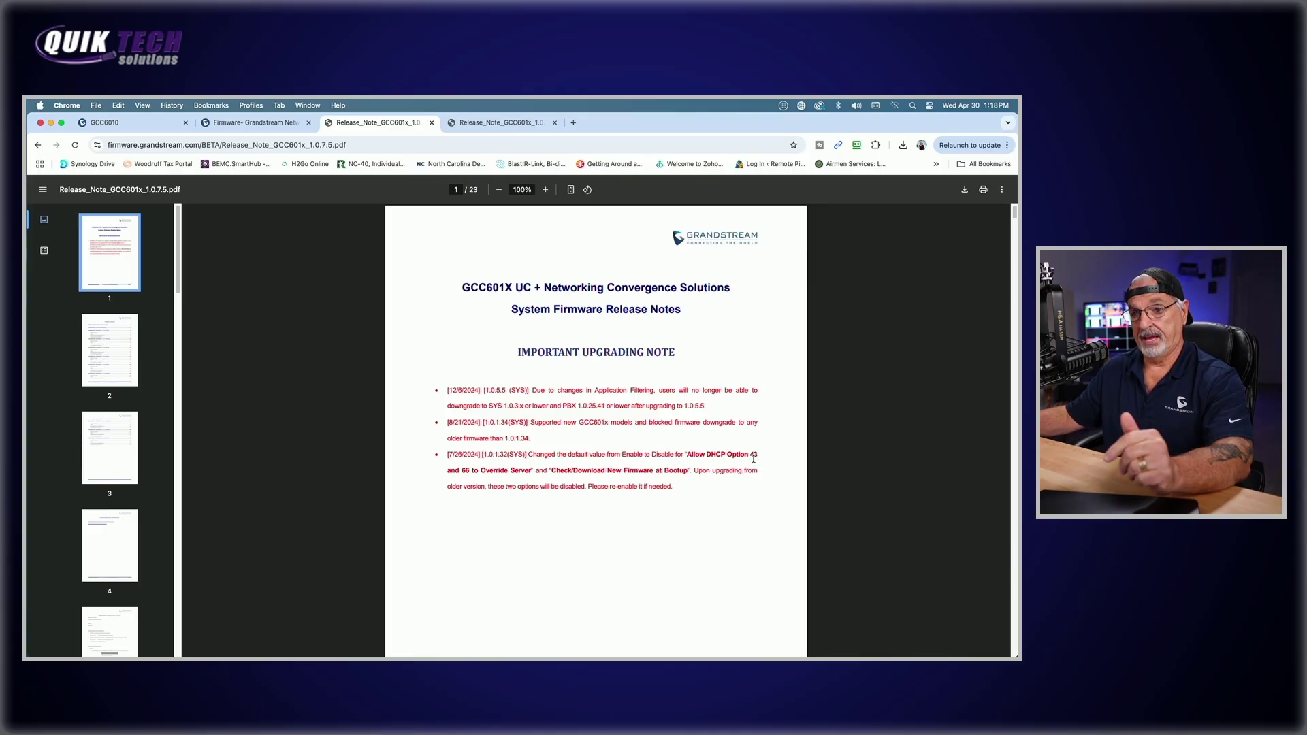
Reopen the GCC601x beta firmware download page from the System 1.0.7.5 entry in Grandstream's firmware list
click(256, 122)
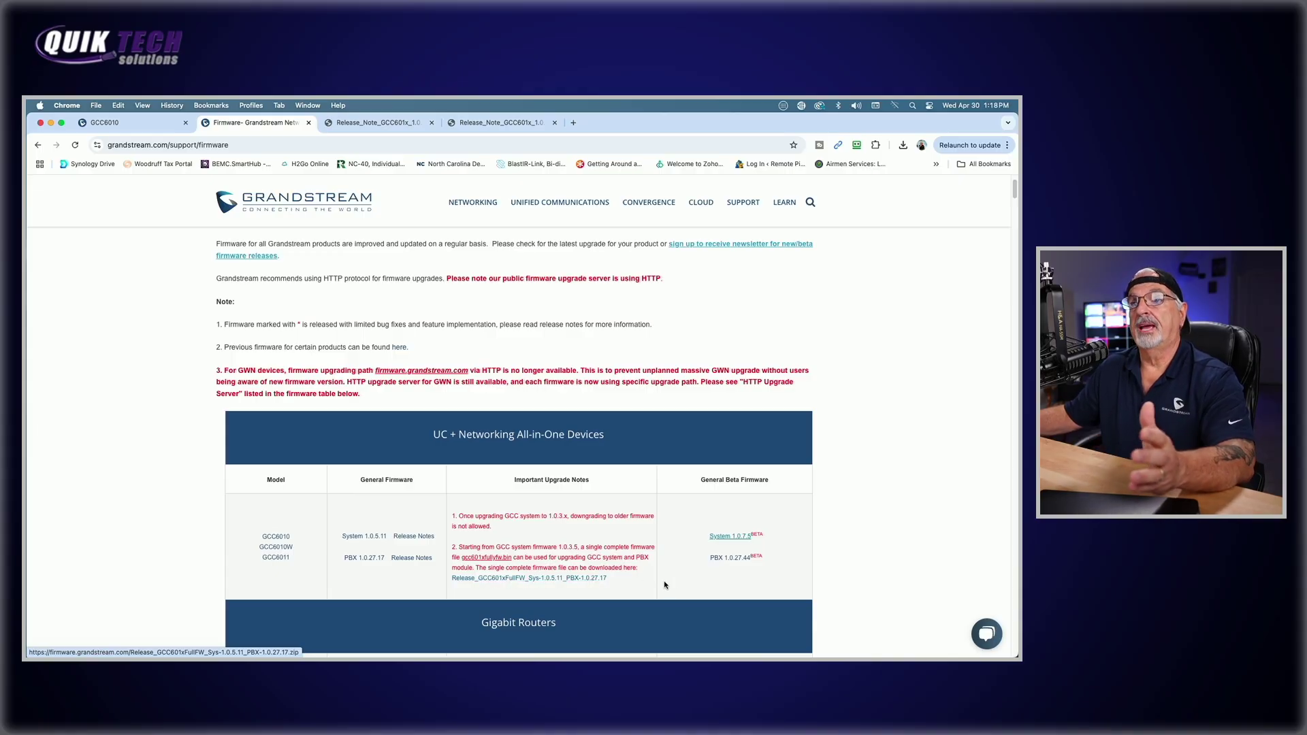
click(731, 537)
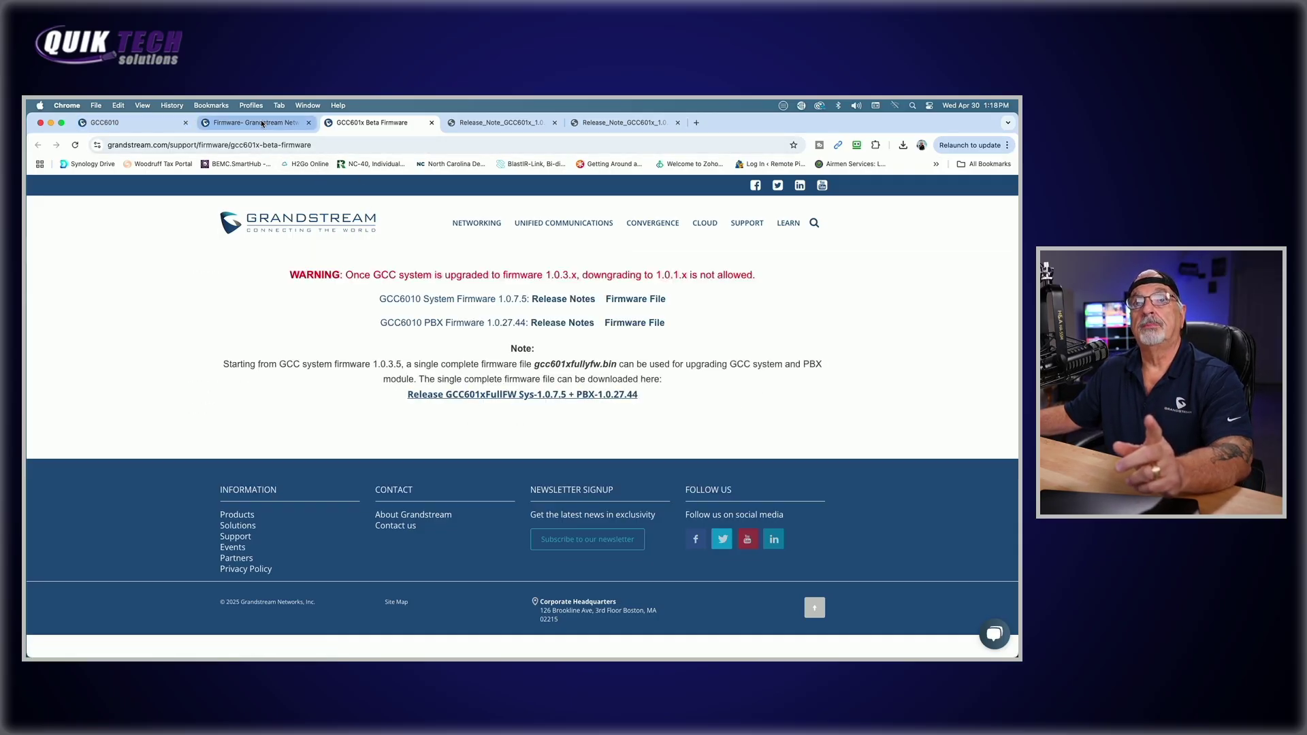
Create a local GCC6010 backup of the Home, Networking, Firewall and Network Nodes configuration and download the new backup file
click(147, 124)
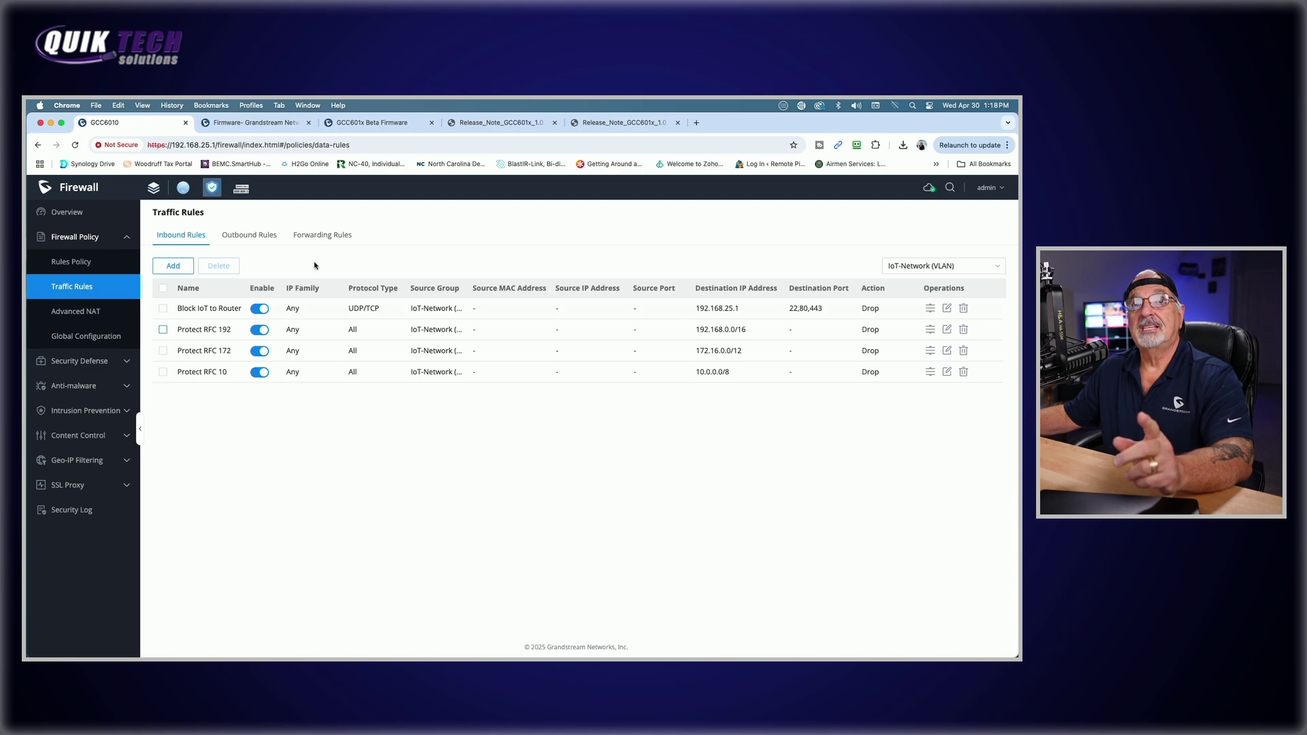
click(156, 189)
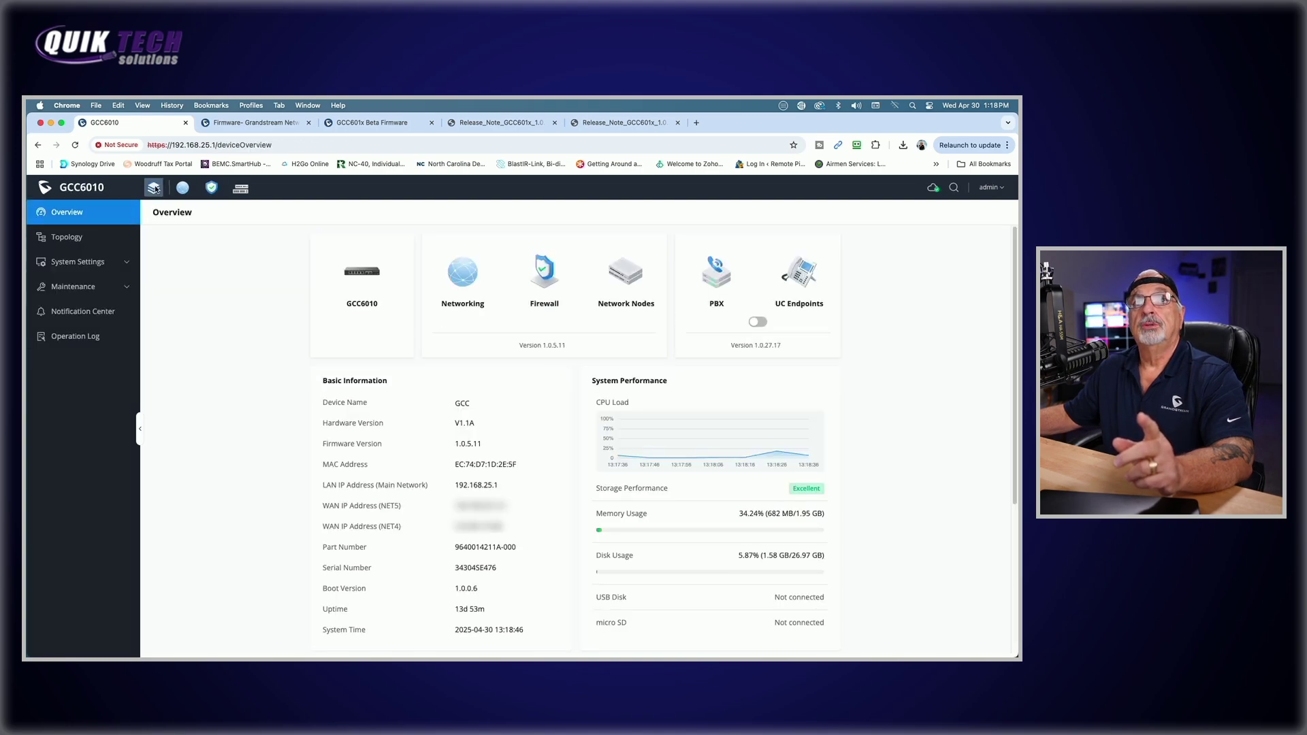
click(85, 286)
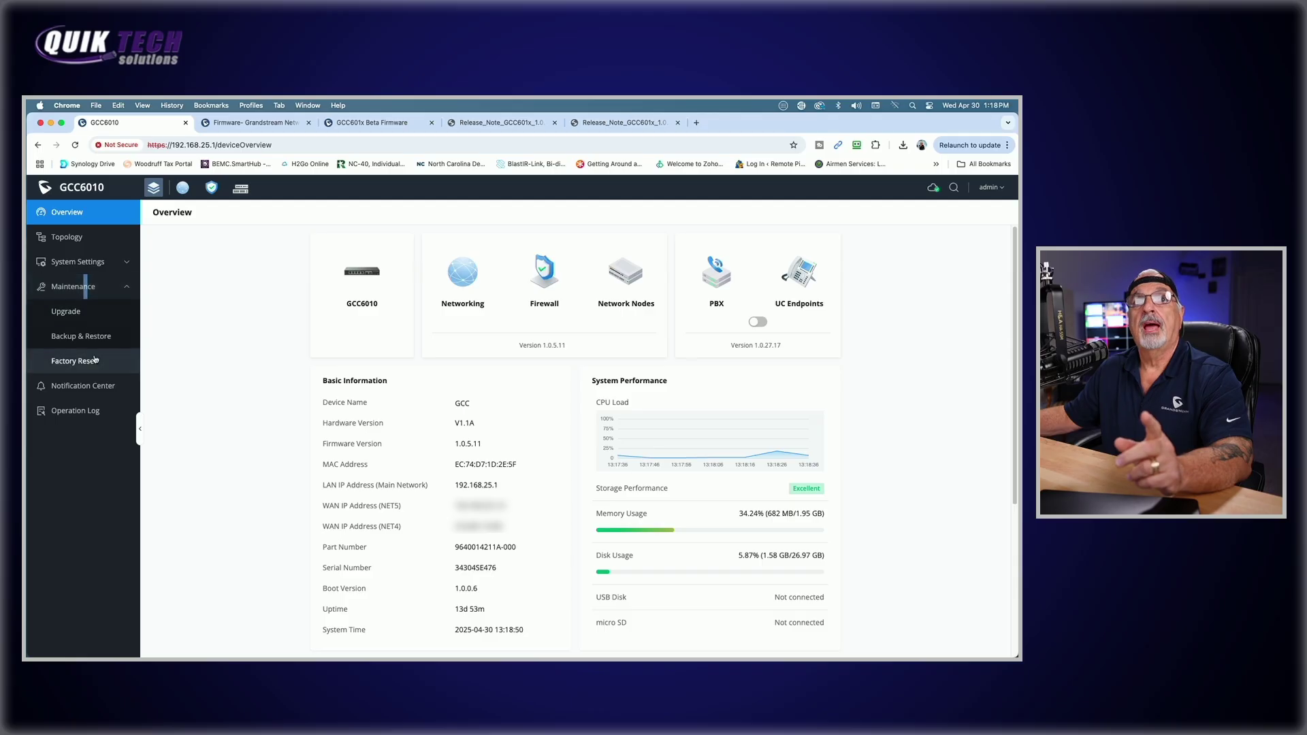
click(81, 336)
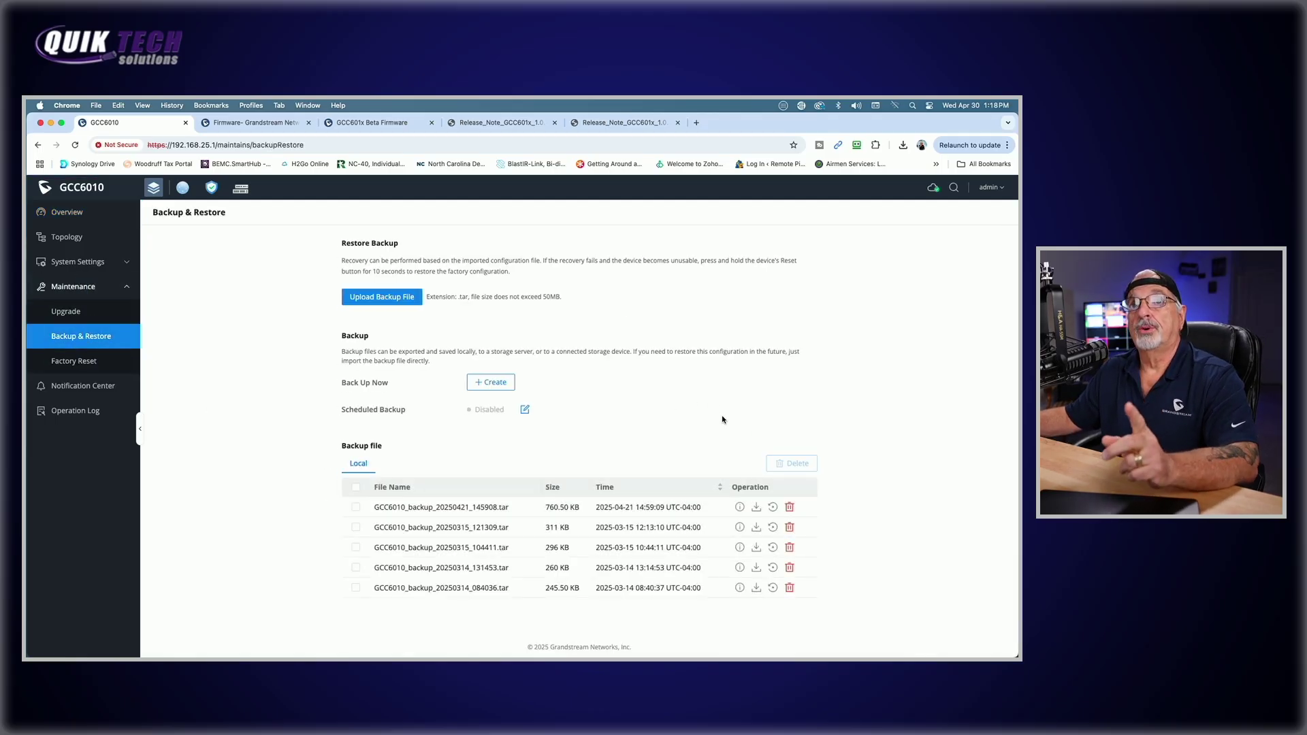
click(493, 383)
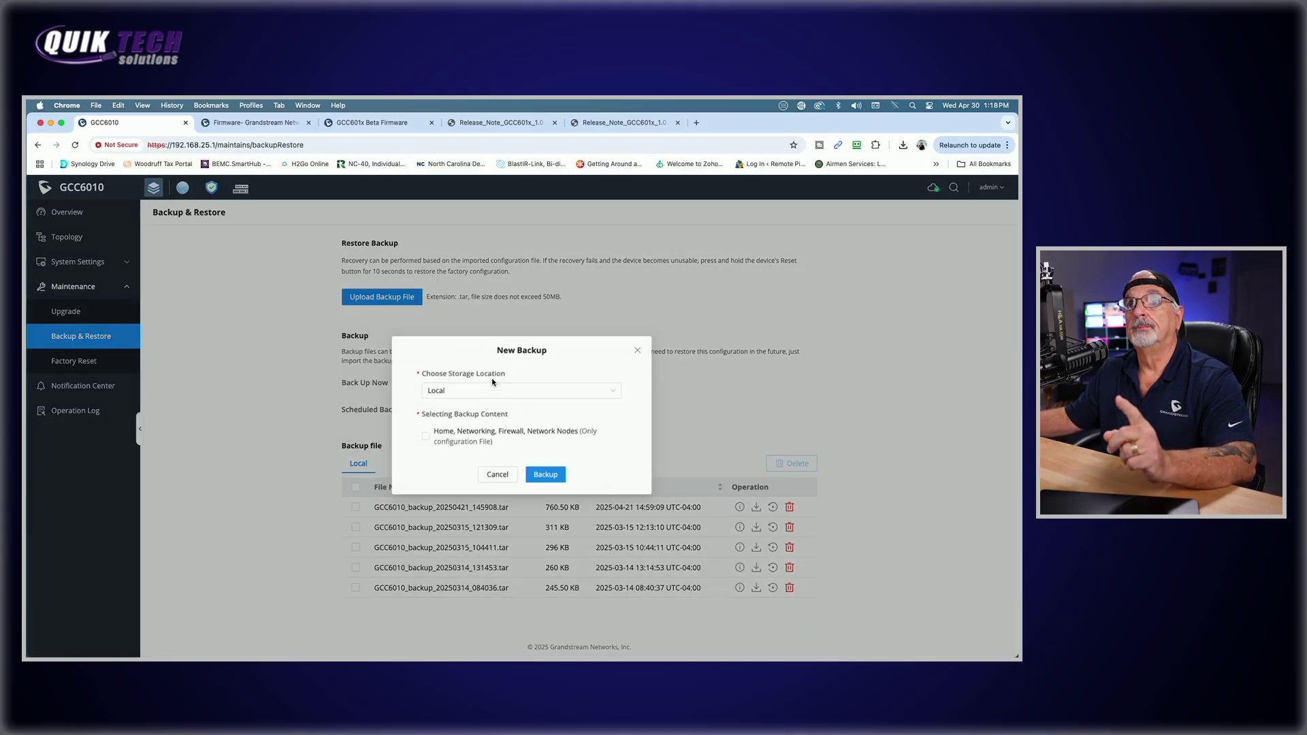
click(424, 439)
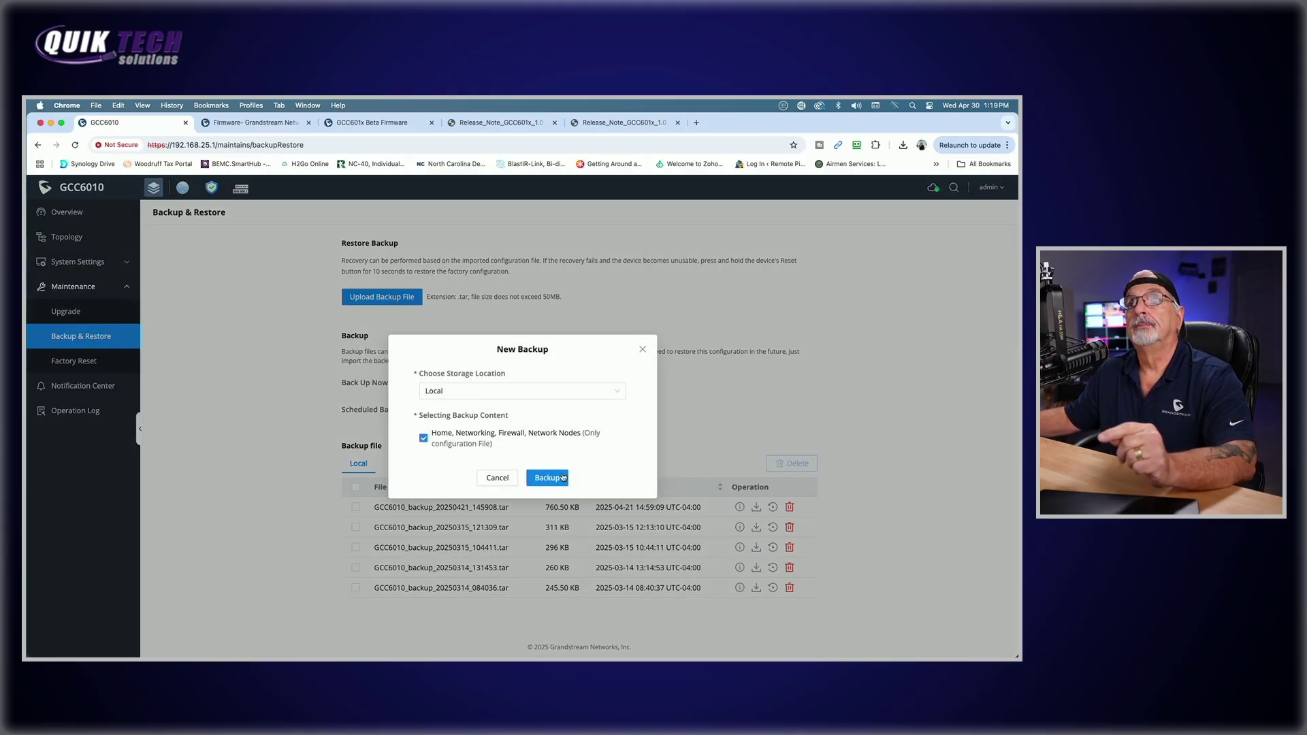
click(547, 478)
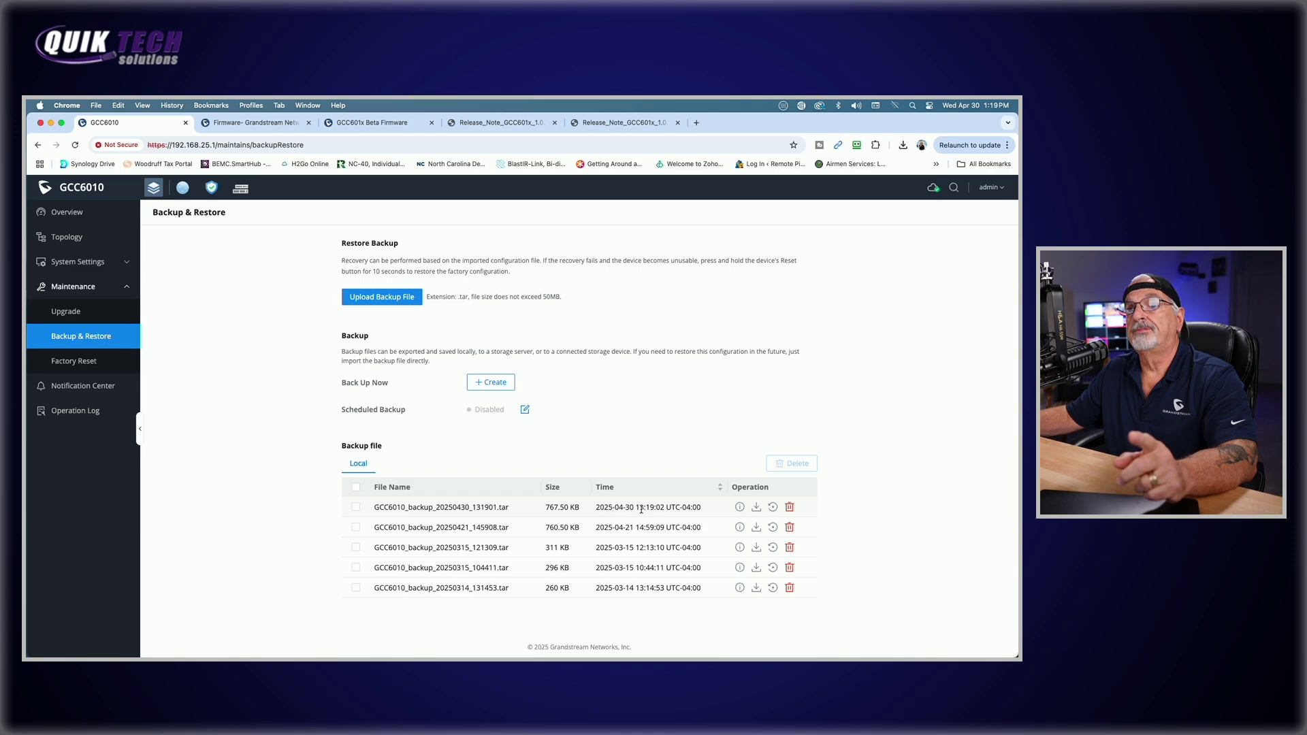
click(755, 508)
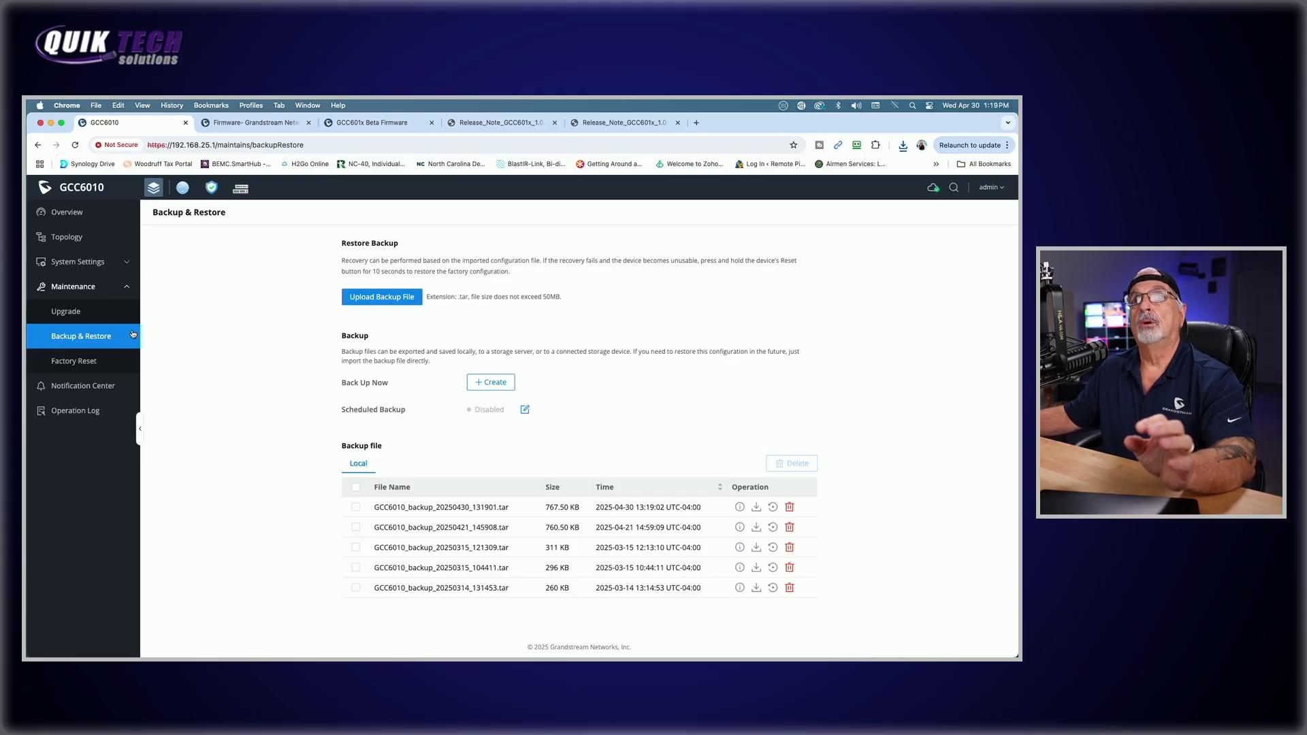
Upload gcc601xfullyfw.bin from the Sys-1.0.7.5 PBX-1.0.27.44 release folder as the GCC6010's combined System + PBX firmware
click(74, 315)
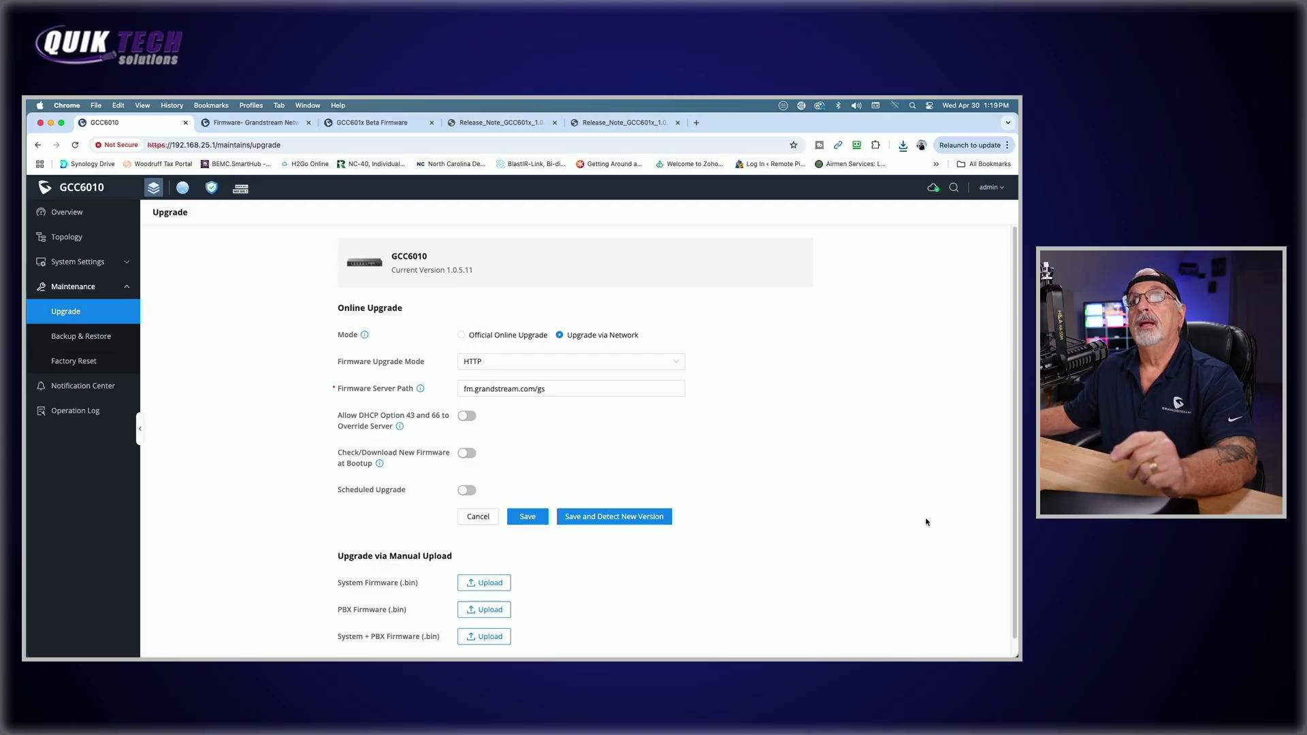
scroll(841, 482, down, 1)
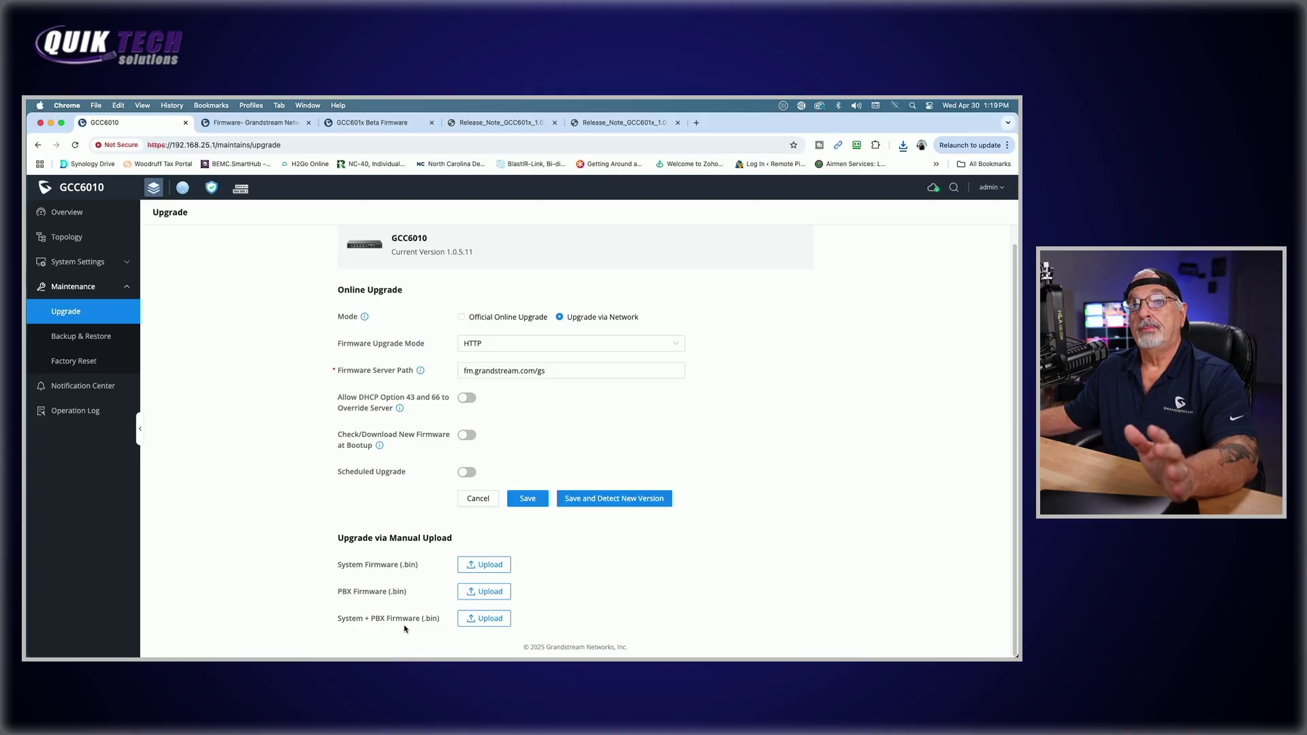
click(485, 620)
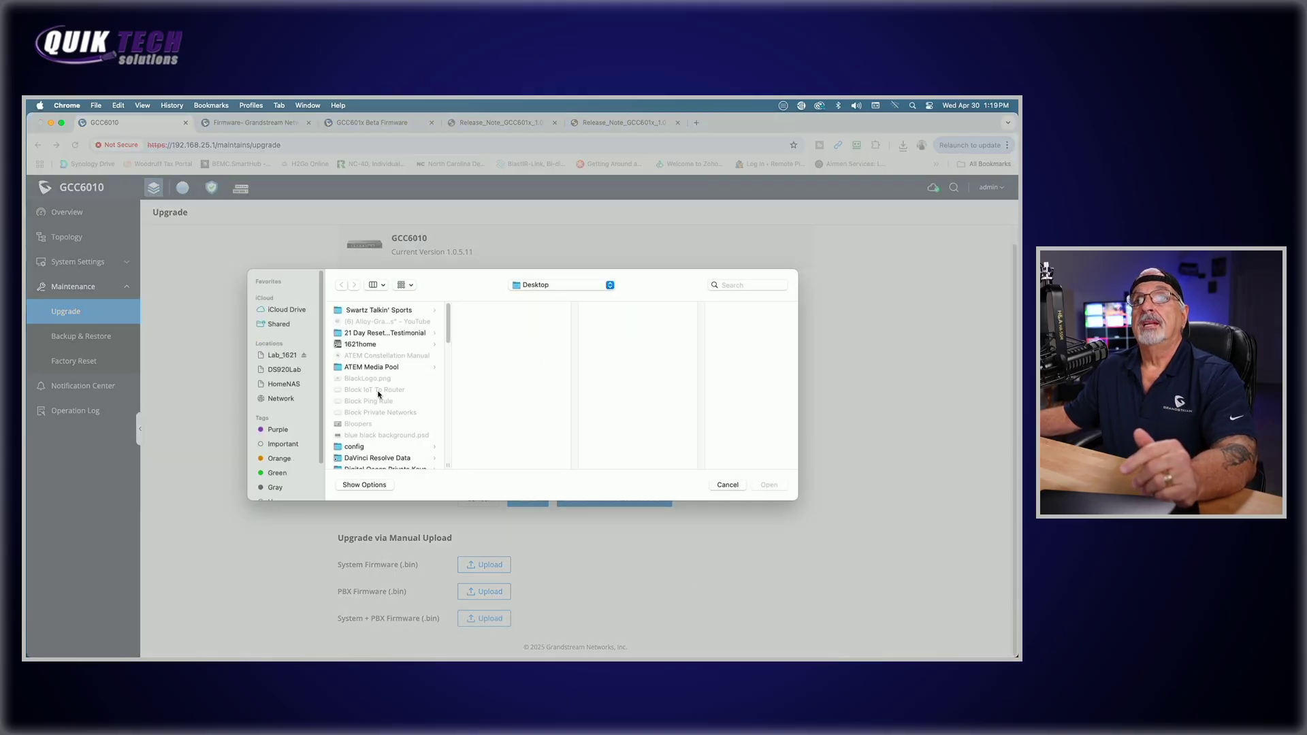
drag(447, 345, 449, 354)
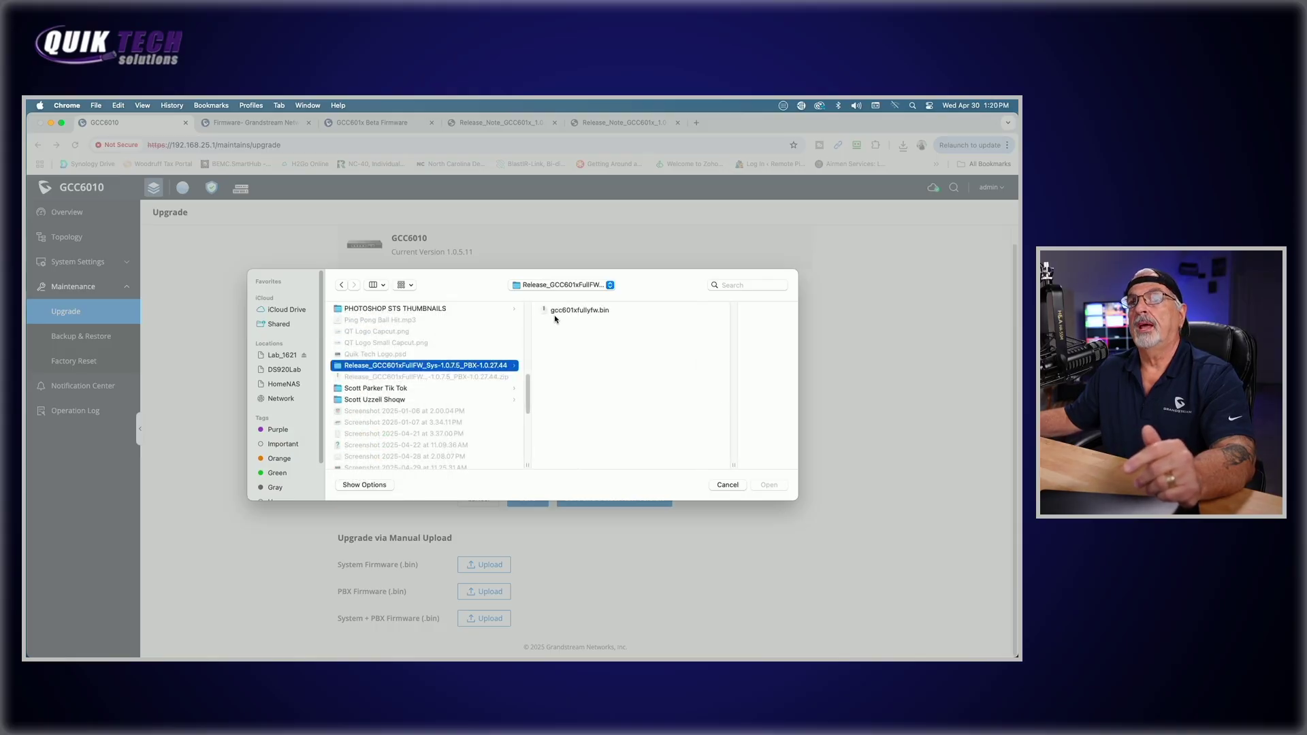
click(565, 311)
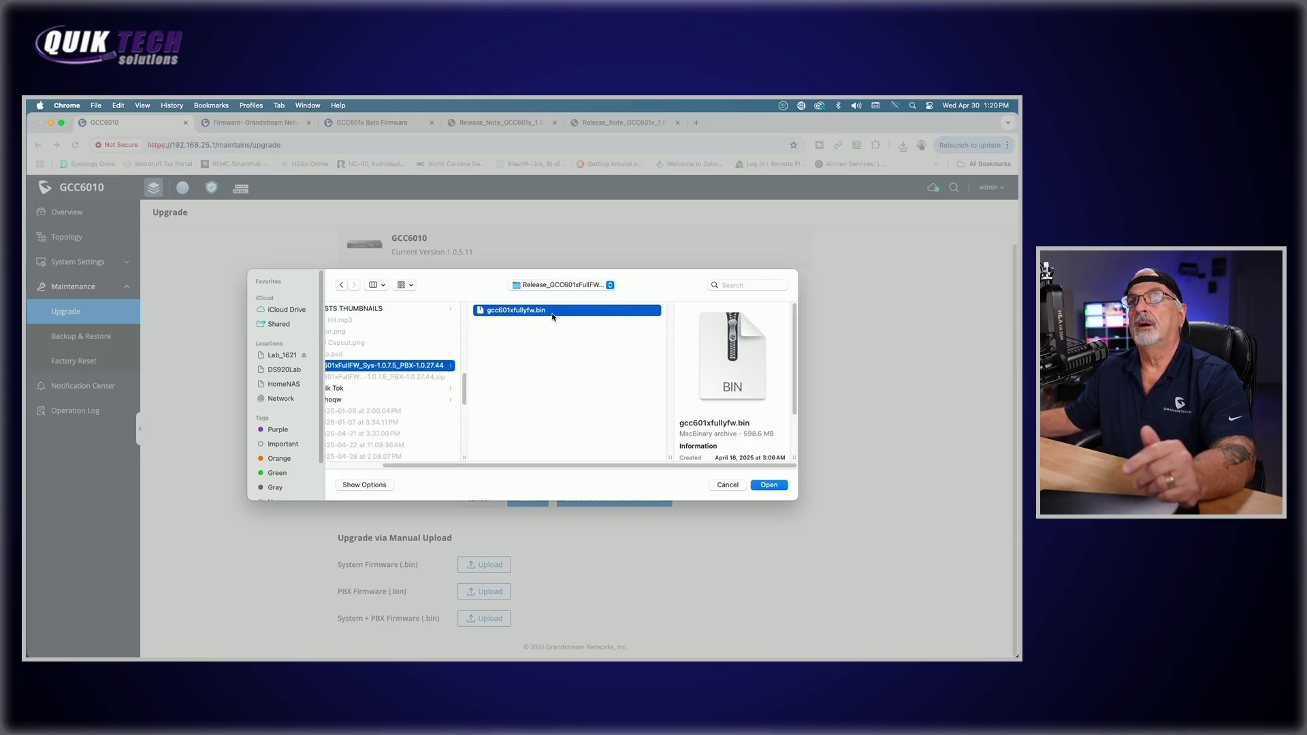
click(769, 485)
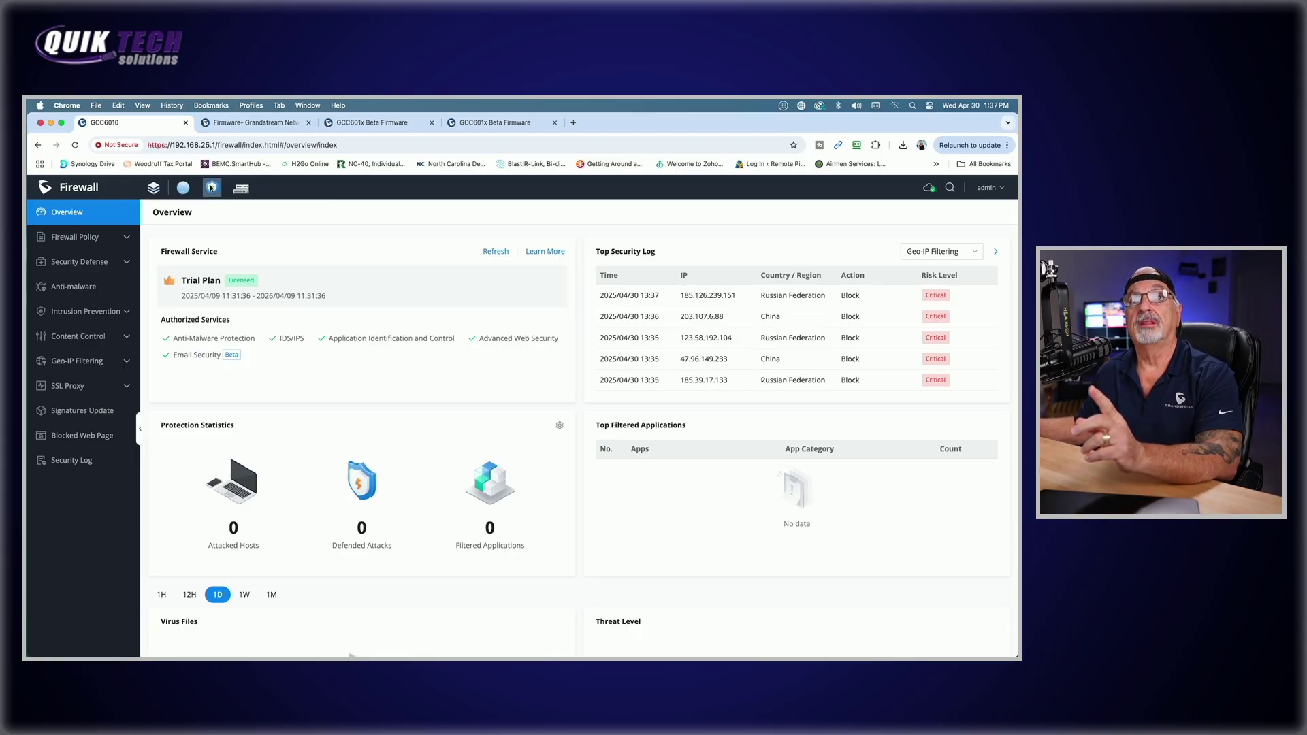
Open the firewall's inbound traffic rules and filter them to the IoT-Network (VLAN) source group
click(76, 237)
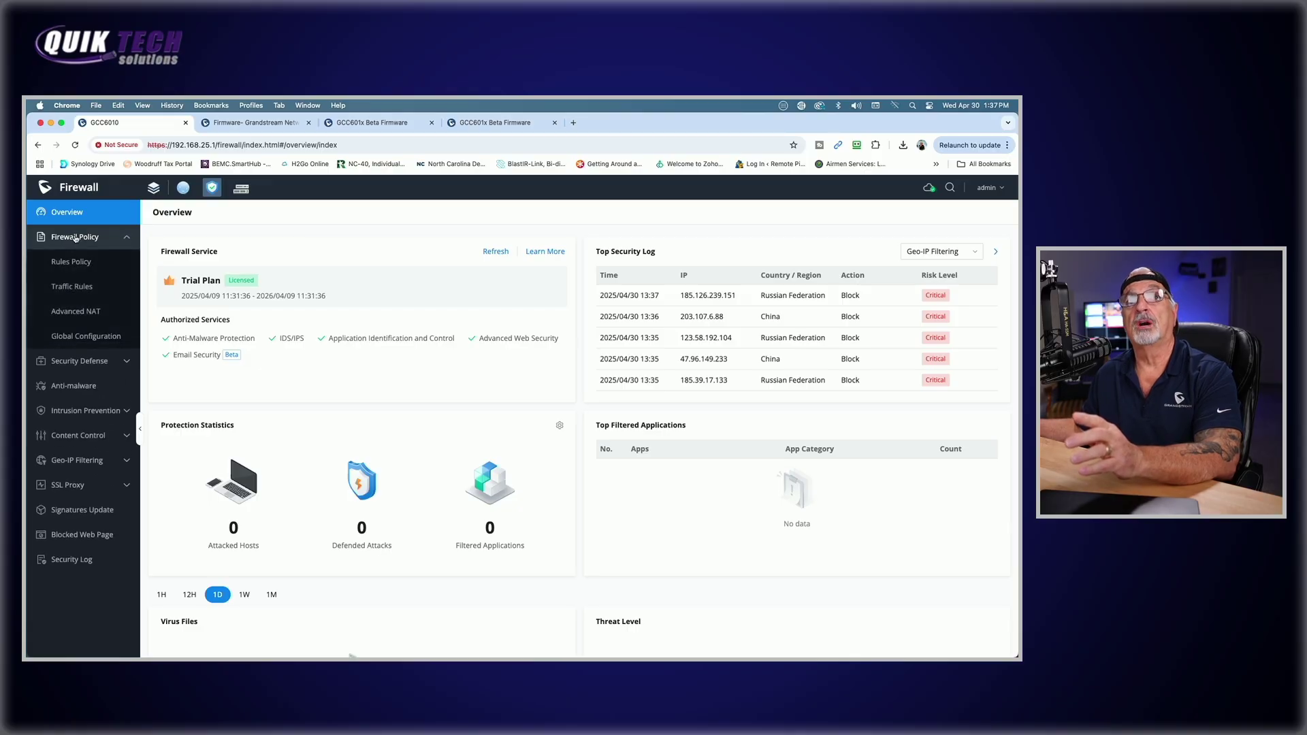
click(69, 287)
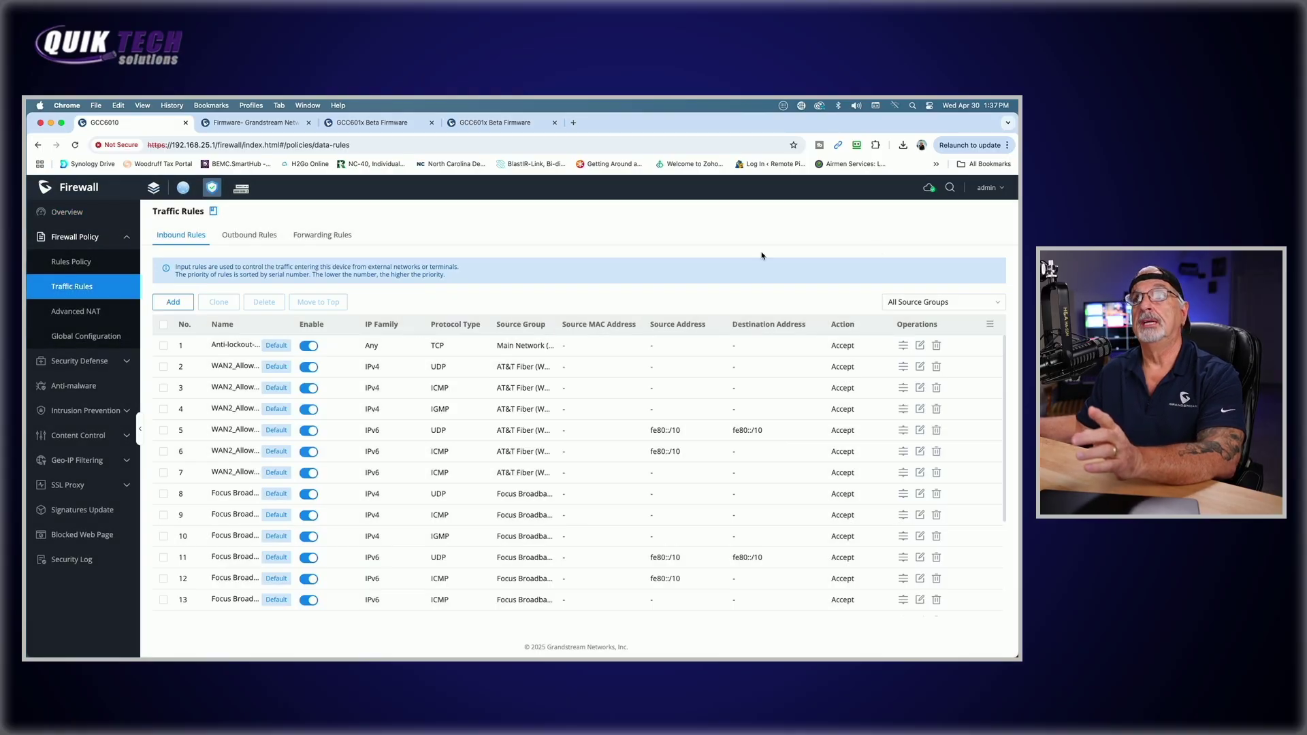
click(989, 303)
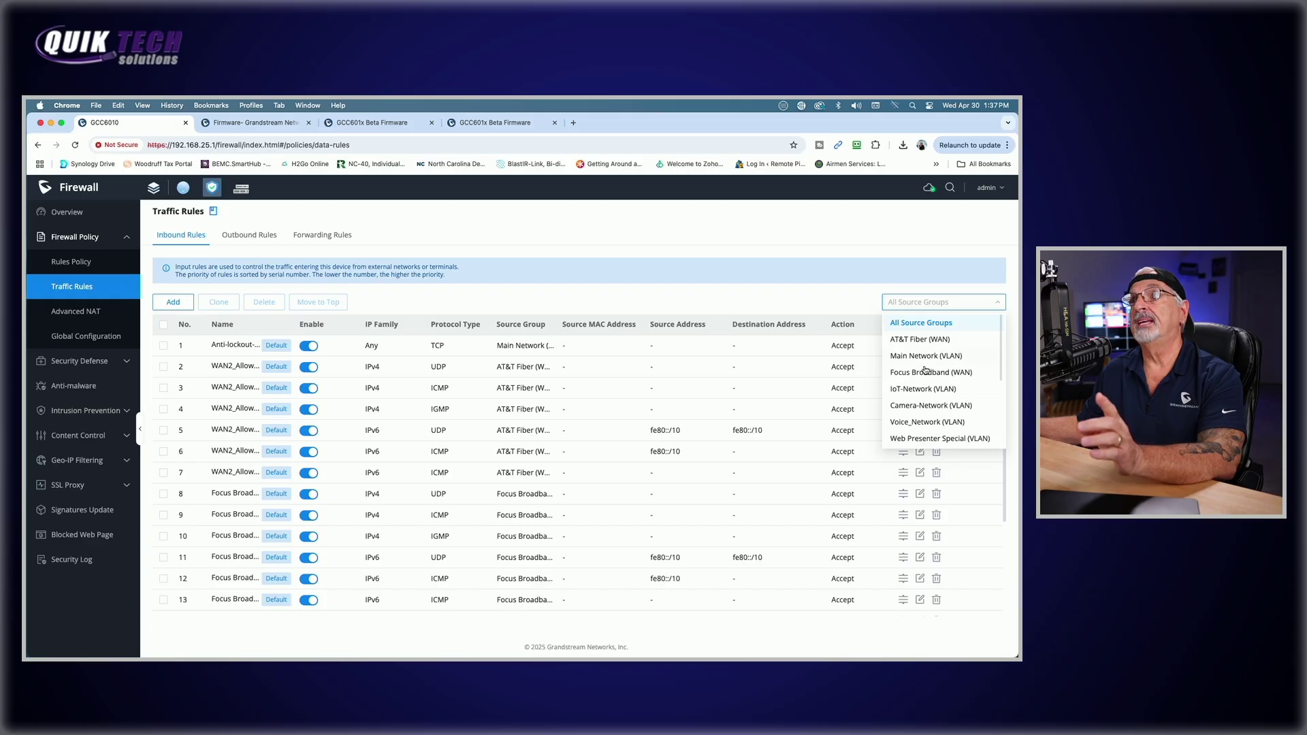
click(924, 388)
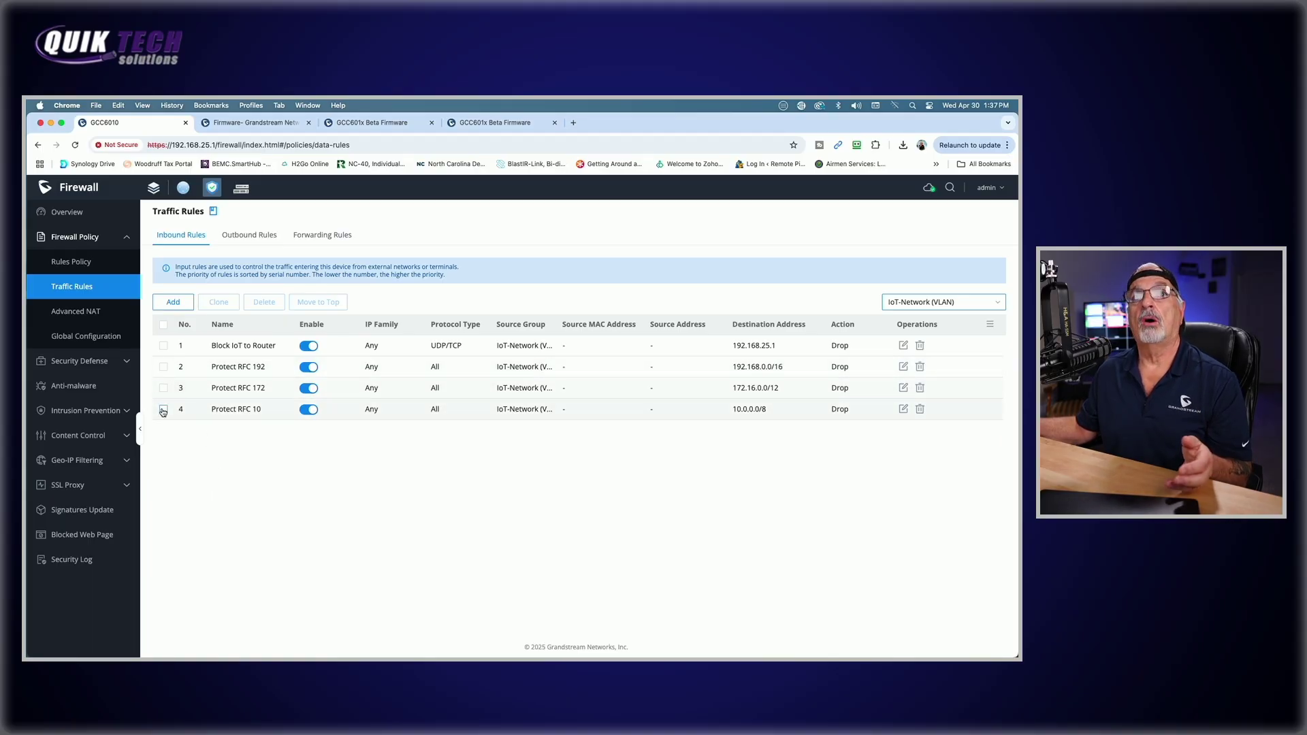
Clone the Protect RFC 192 inbound rule and inspect the copy's settings without changing them
click(164, 367)
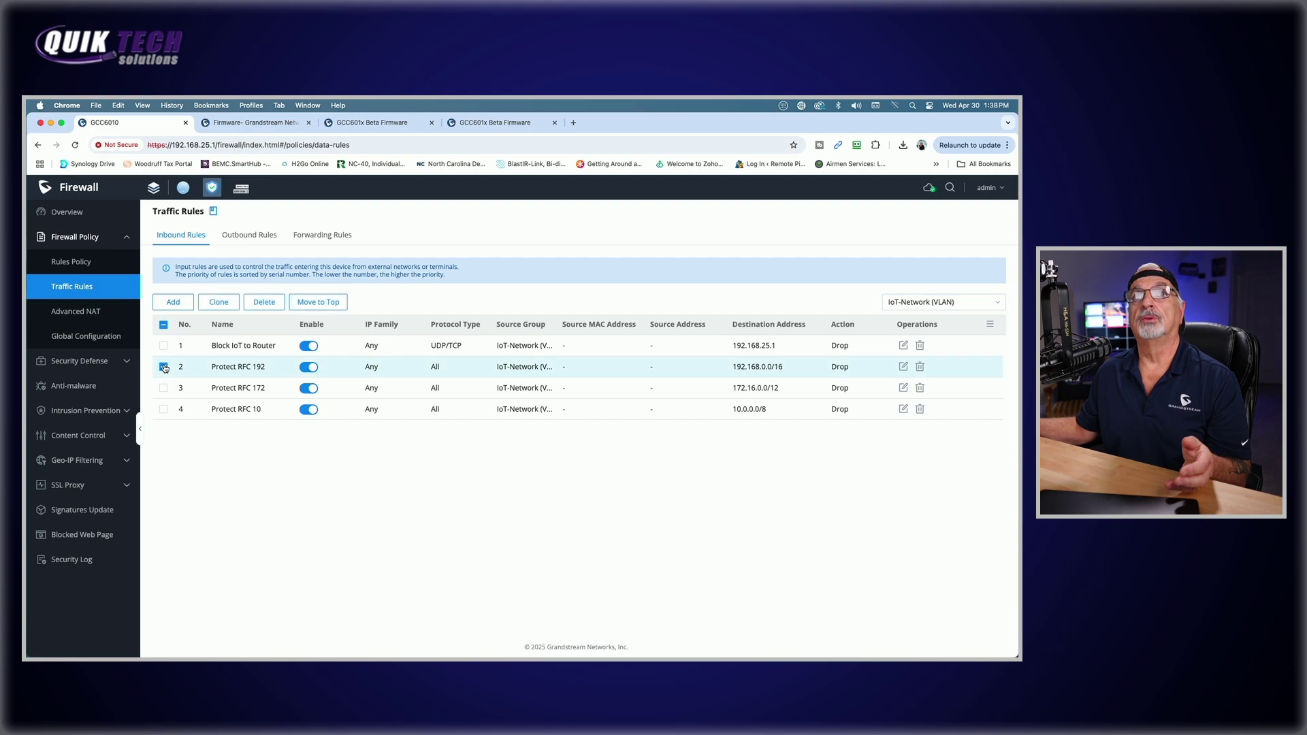
click(215, 305)
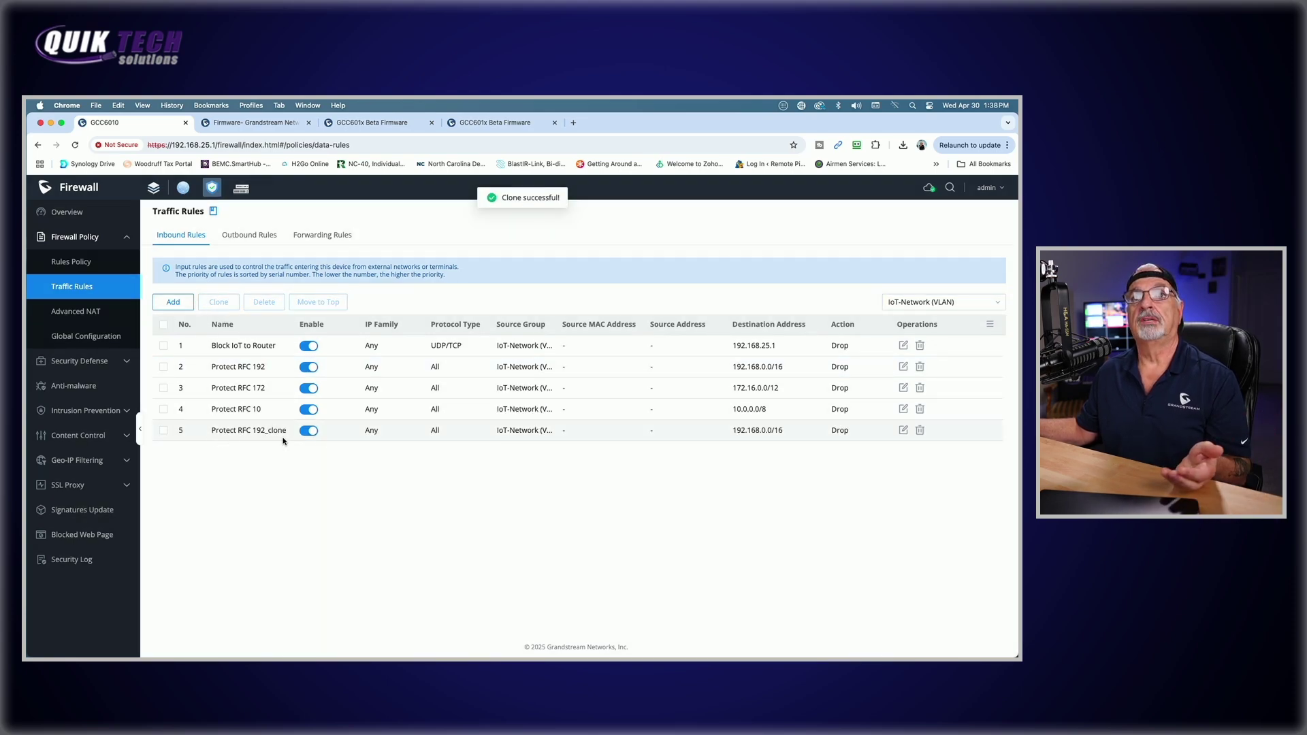
click(903, 432)
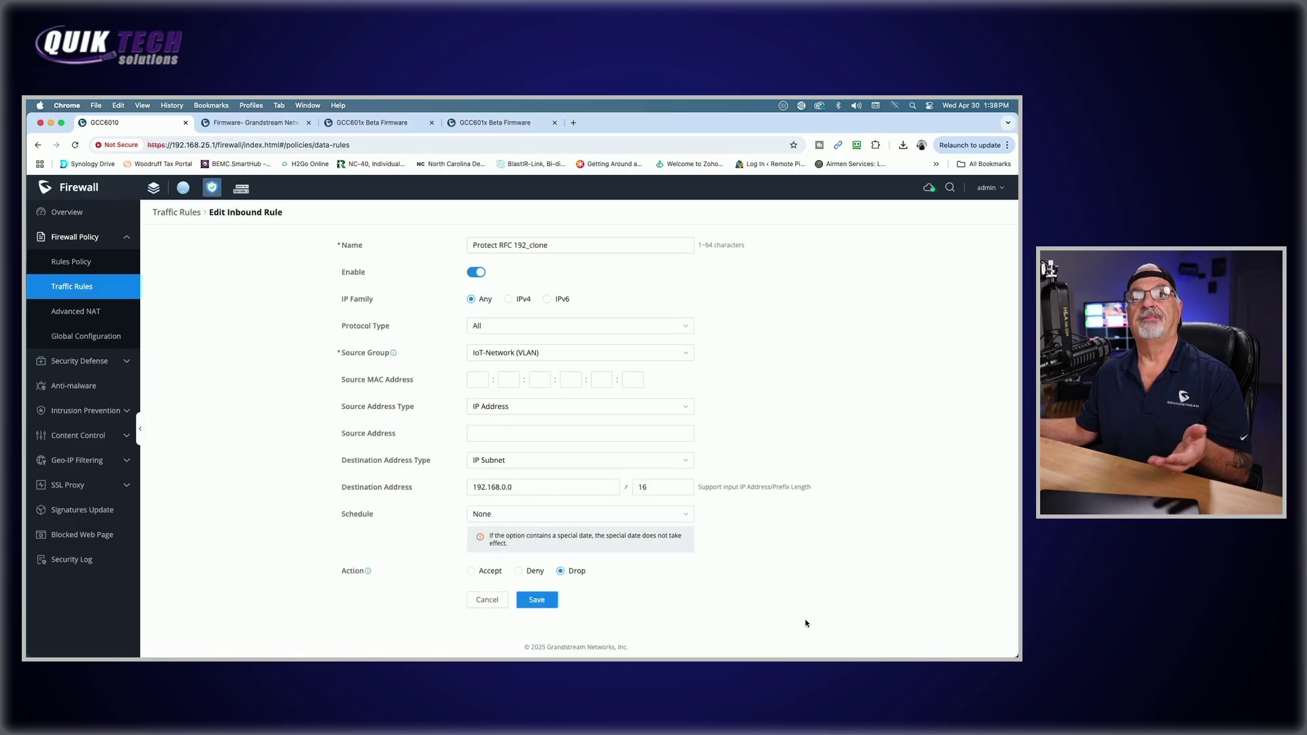
click(487, 600)
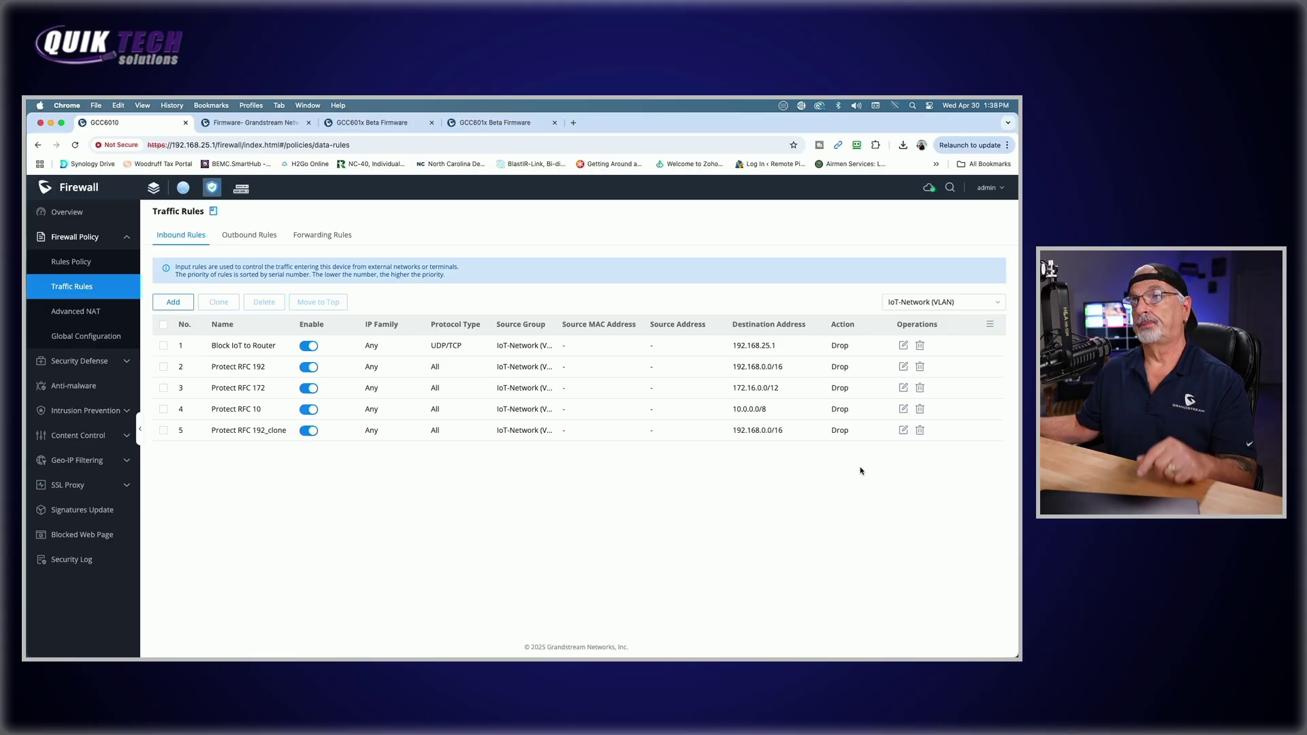
Delete the cloned Protect RFC 192 rule from the IoT network's inbound rules
click(921, 434)
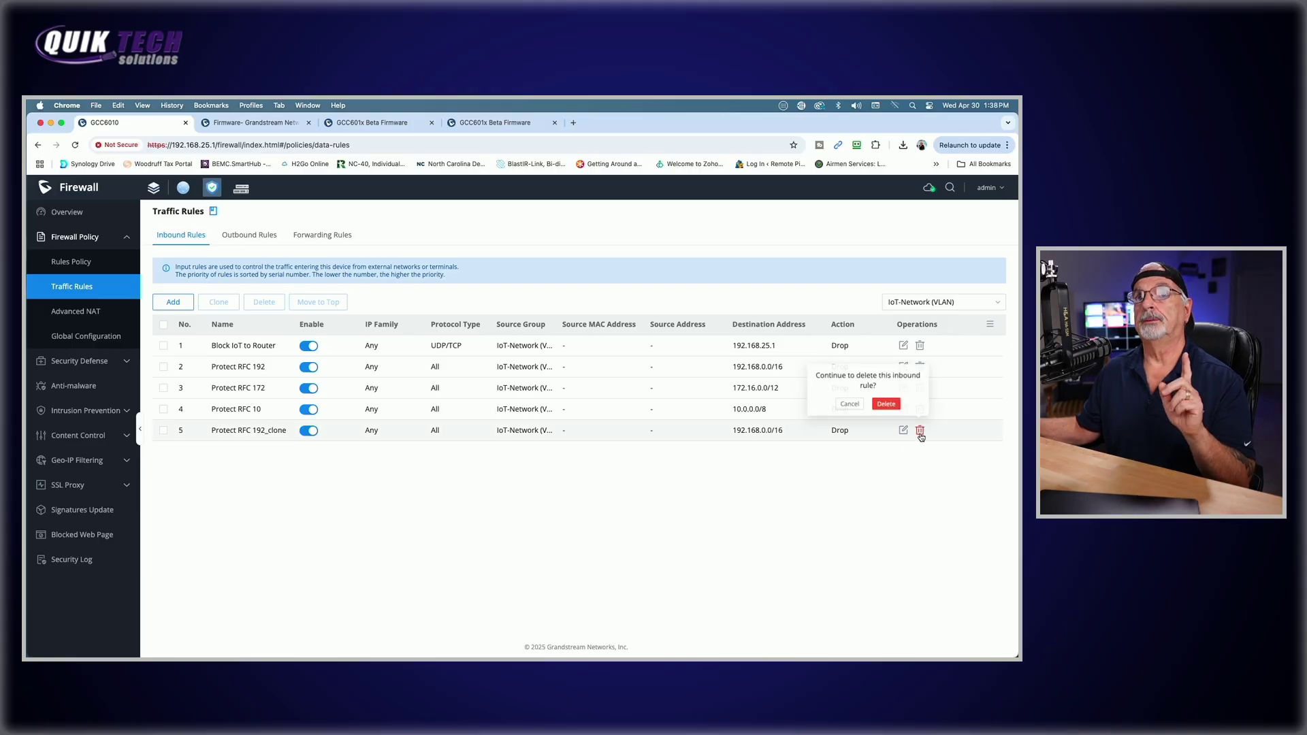
click(885, 407)
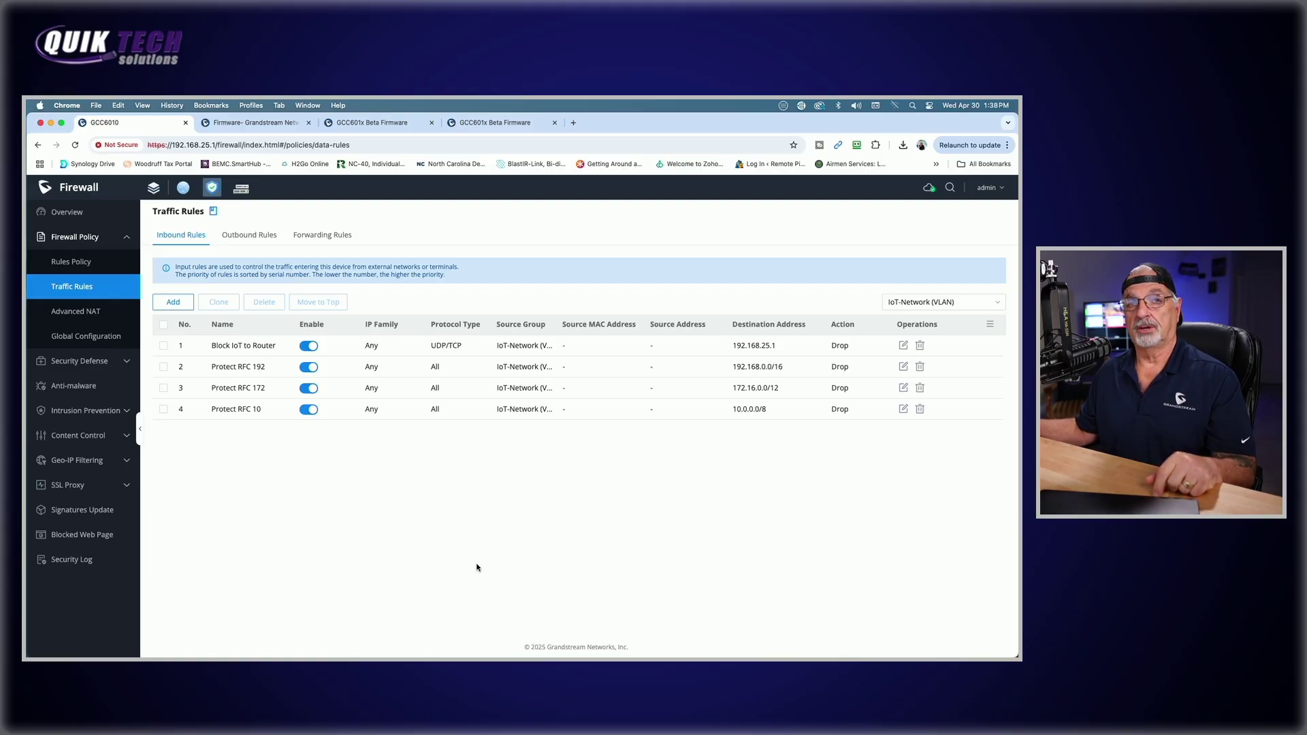
Start a new inbound rule named Test Private Addresses with protocol type All and source group IoT-Network (VLAN)
click(177, 303)
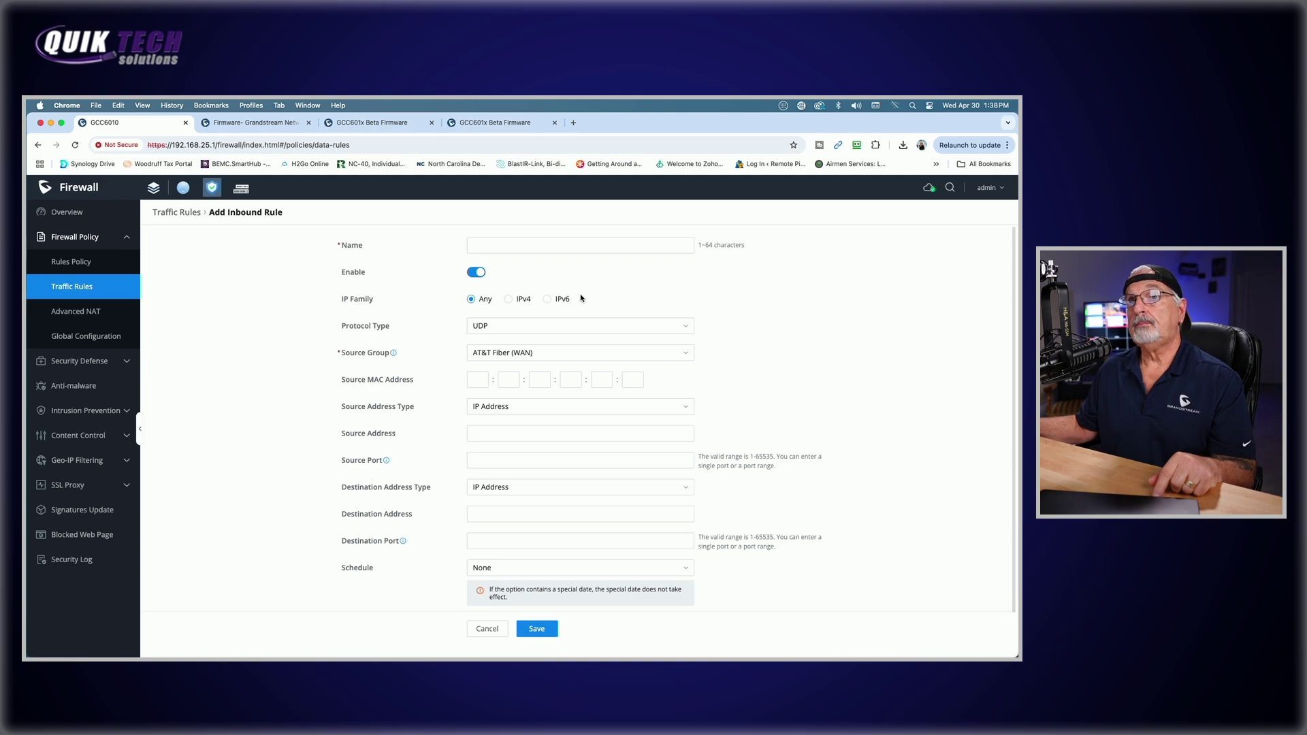
click(503, 239)
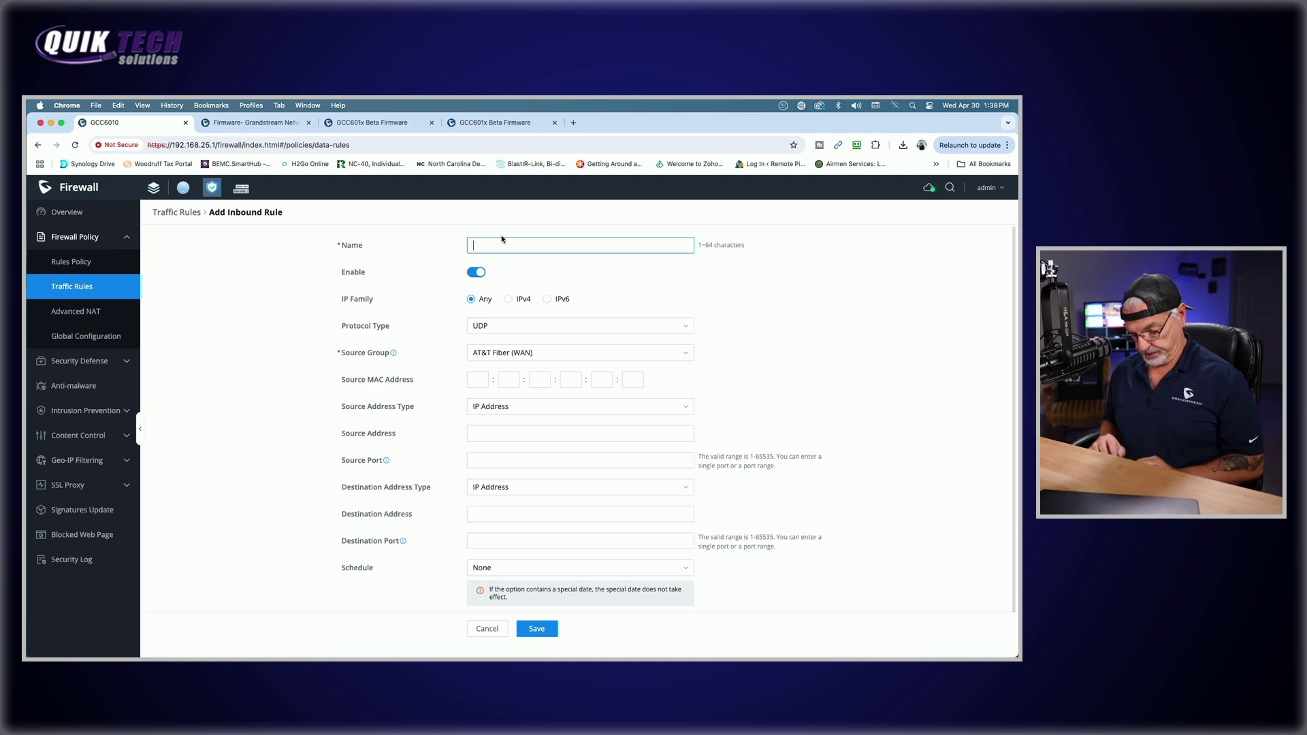
text(Test Private Addre)
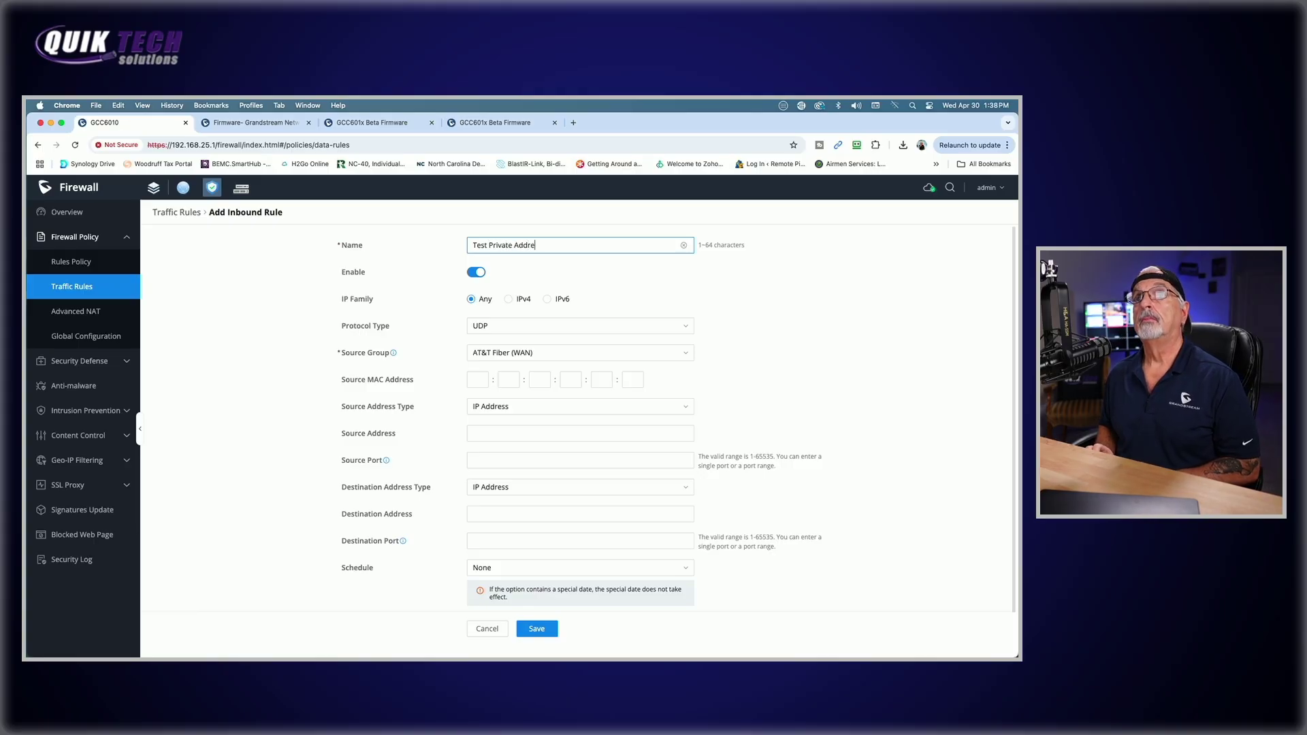
text(sses)
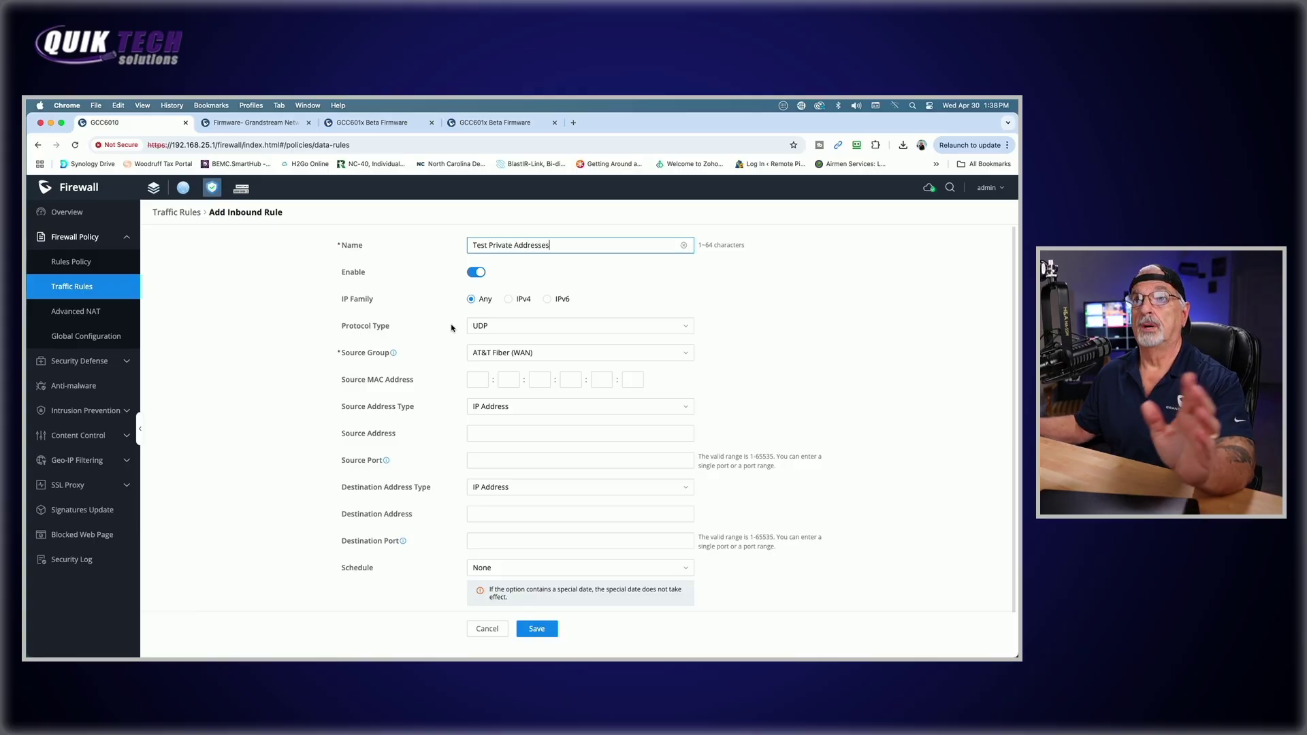
click(619, 326)
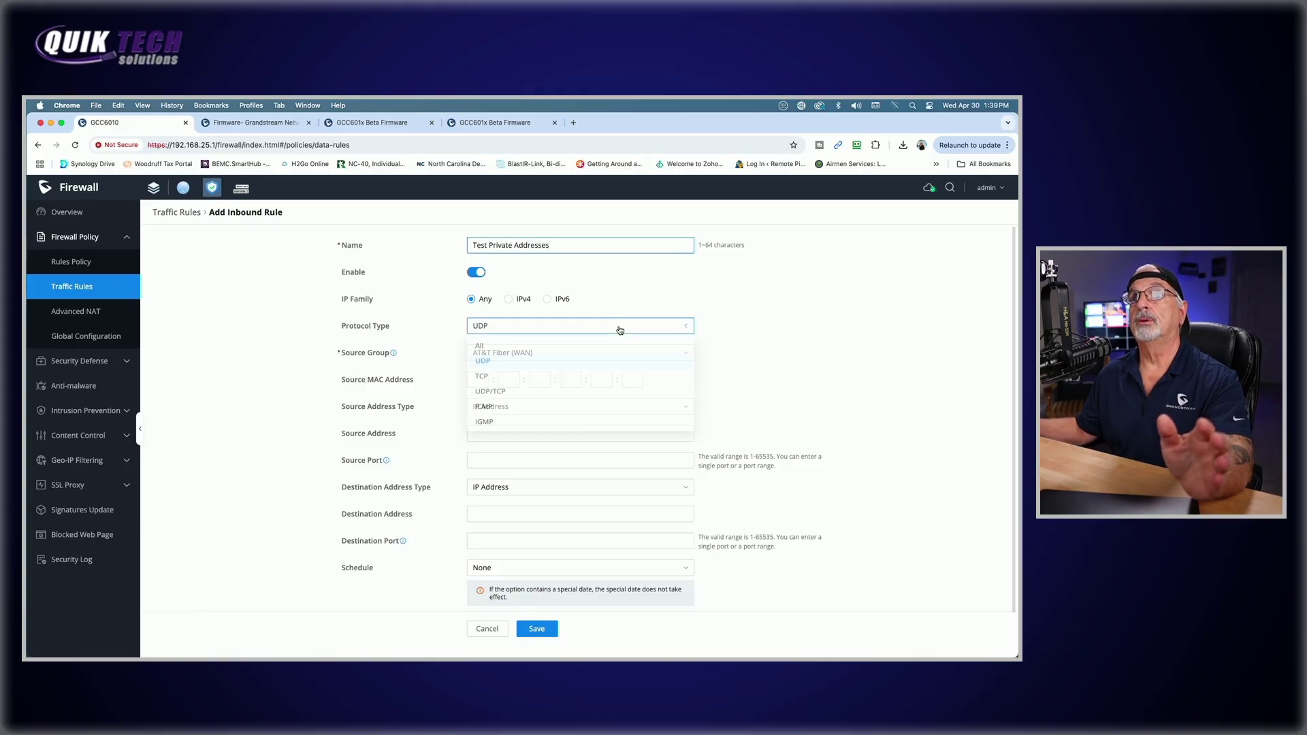
click(538, 349)
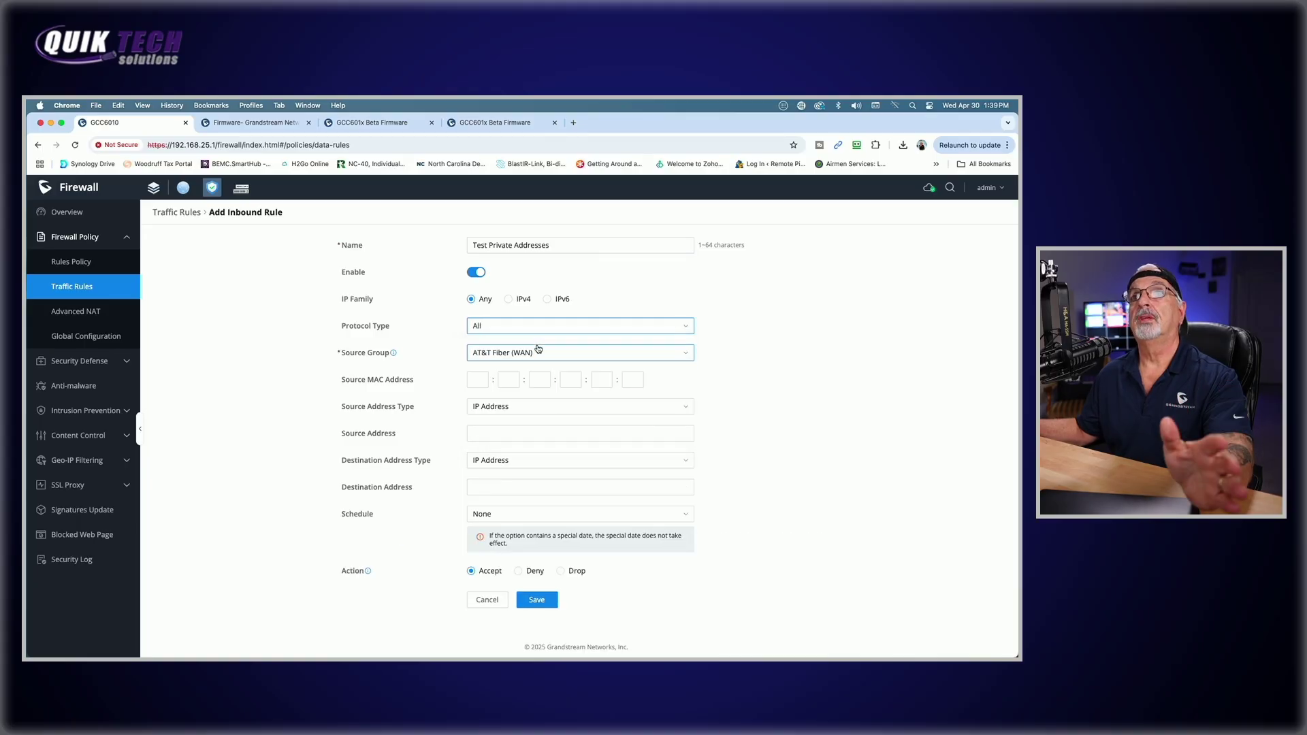
click(685, 352)
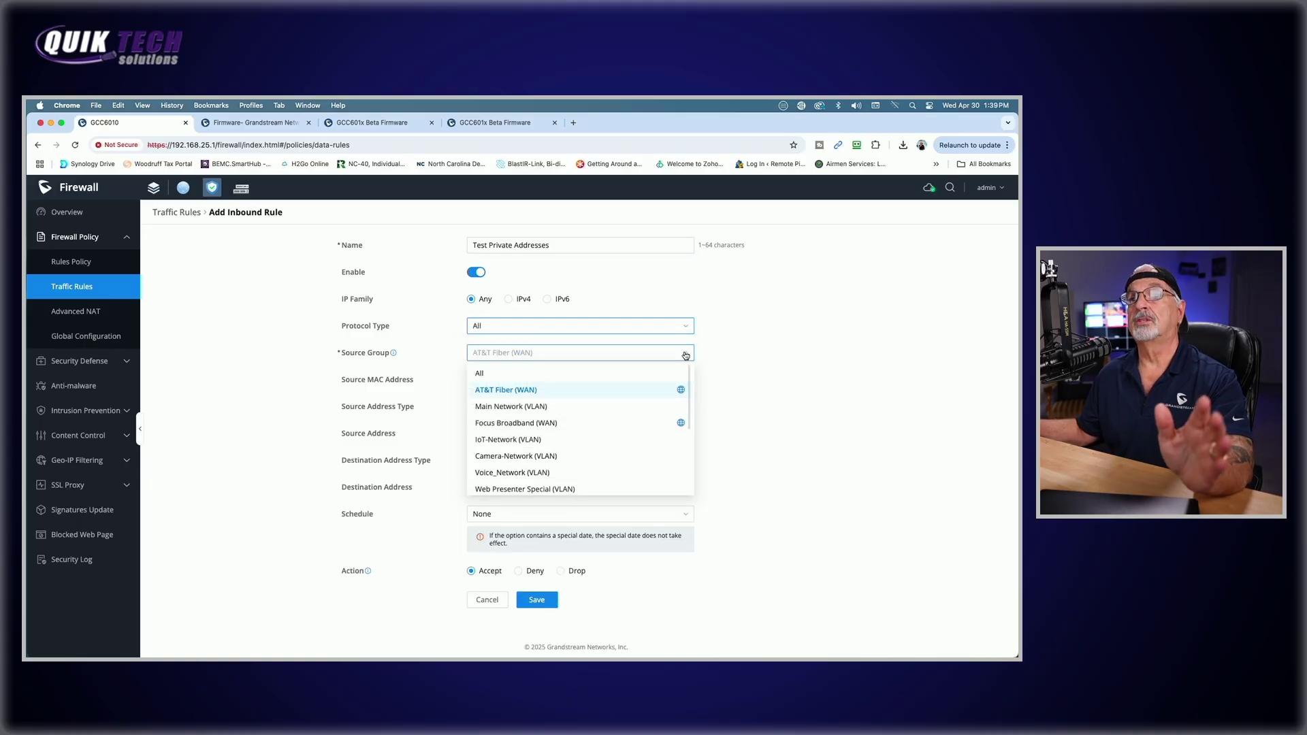
click(510, 441)
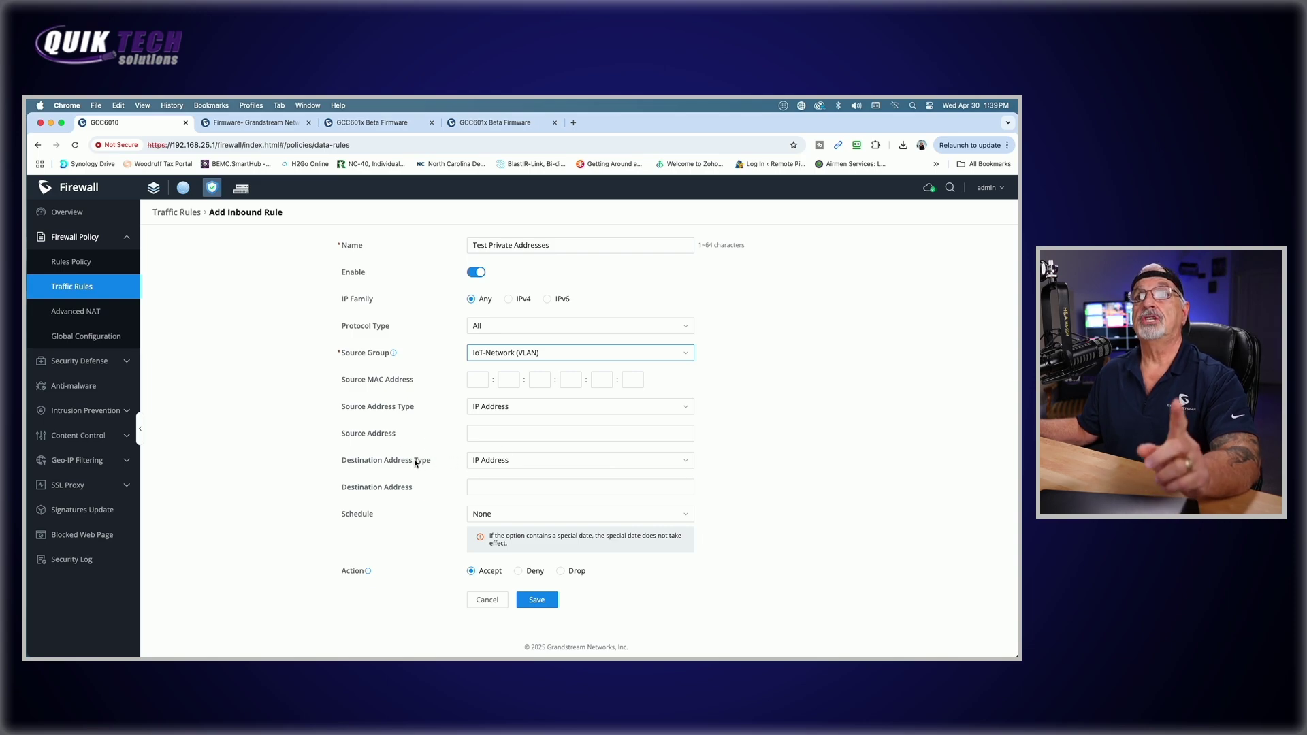
Set the rule's destination address type to Select IPv4 Address Group and start a new address group named Test RFC
click(691, 463)
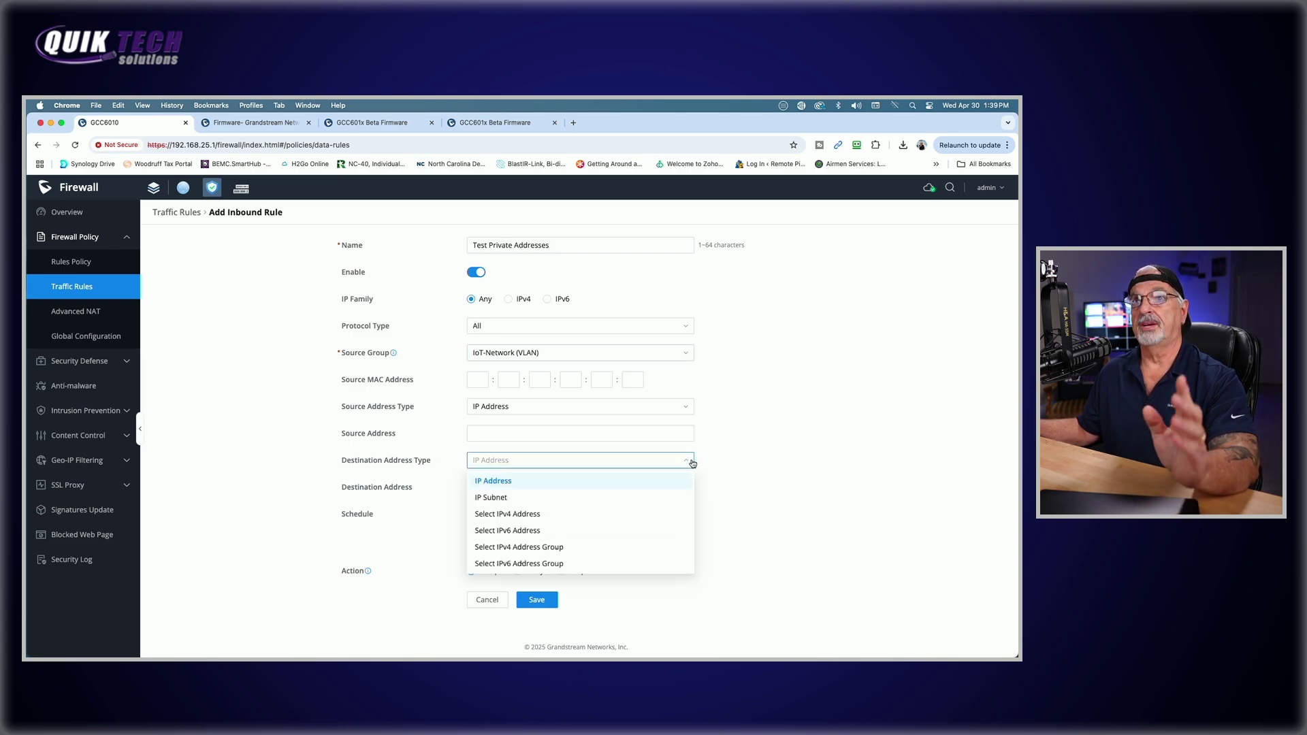
click(499, 548)
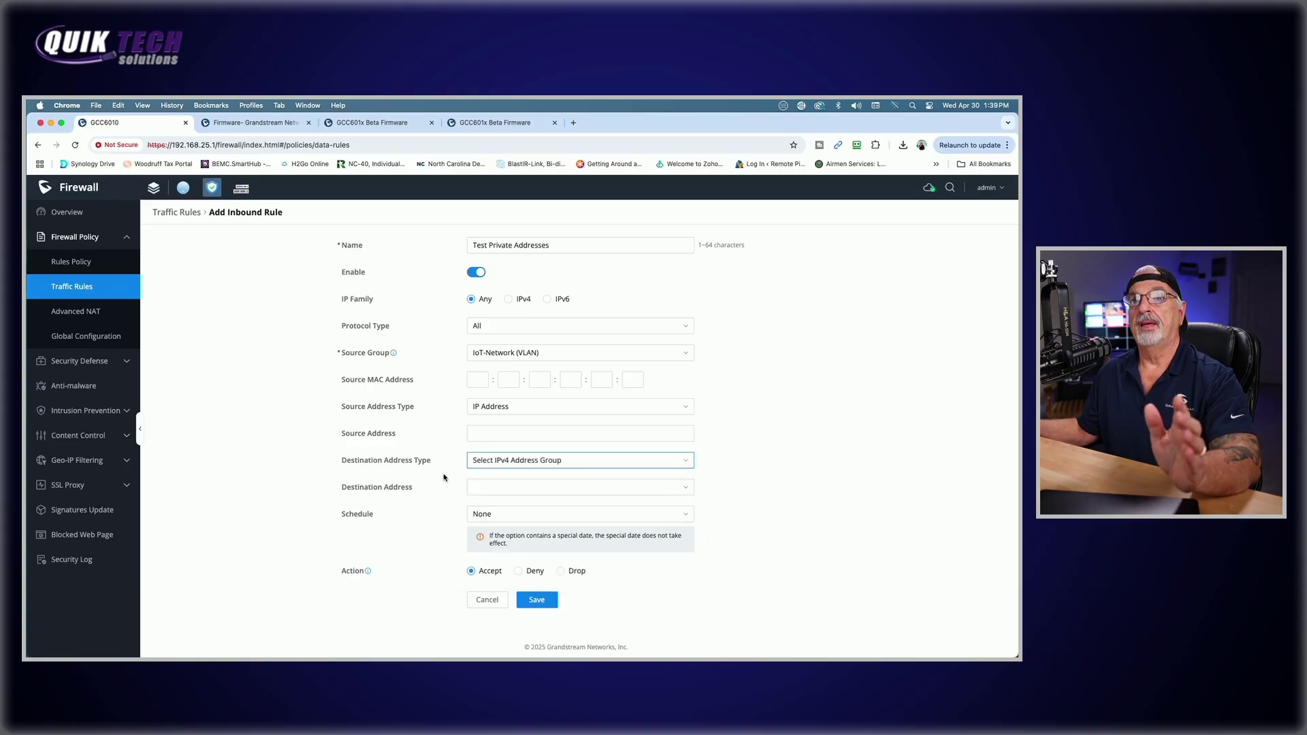
click(685, 488)
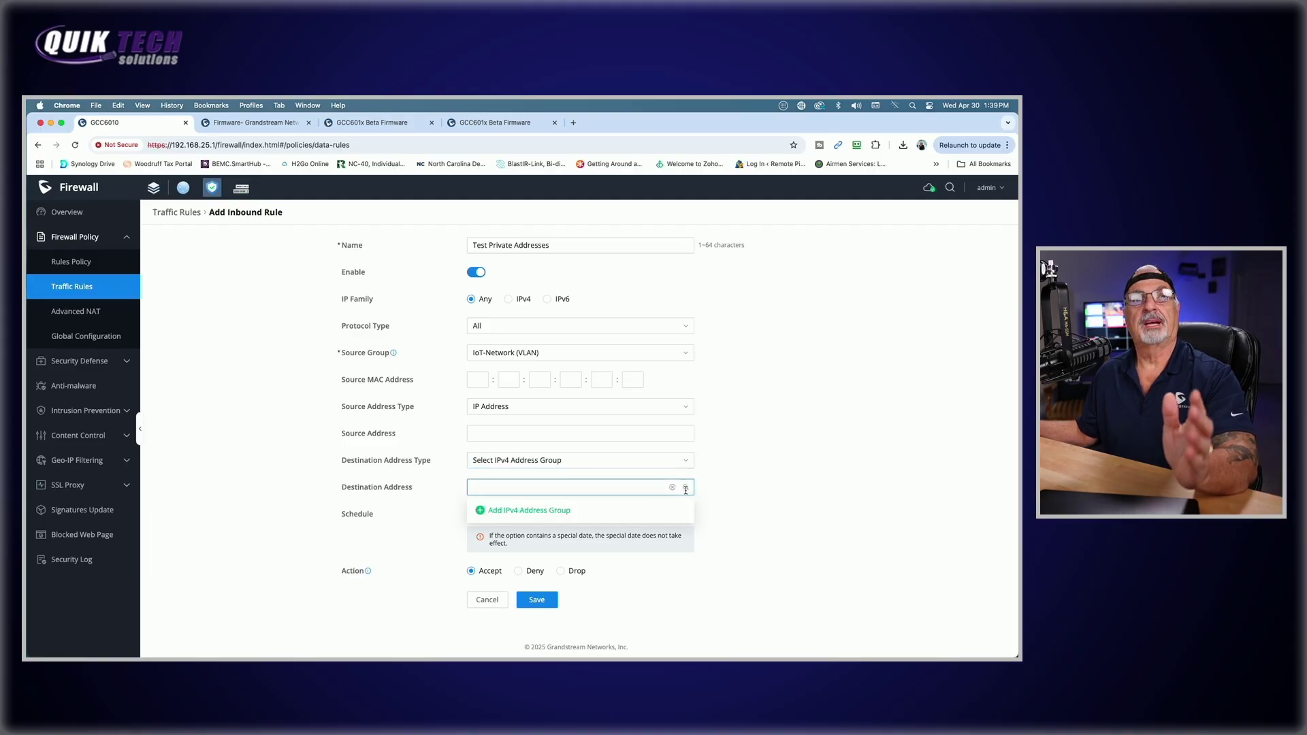
click(519, 512)
click(498, 238)
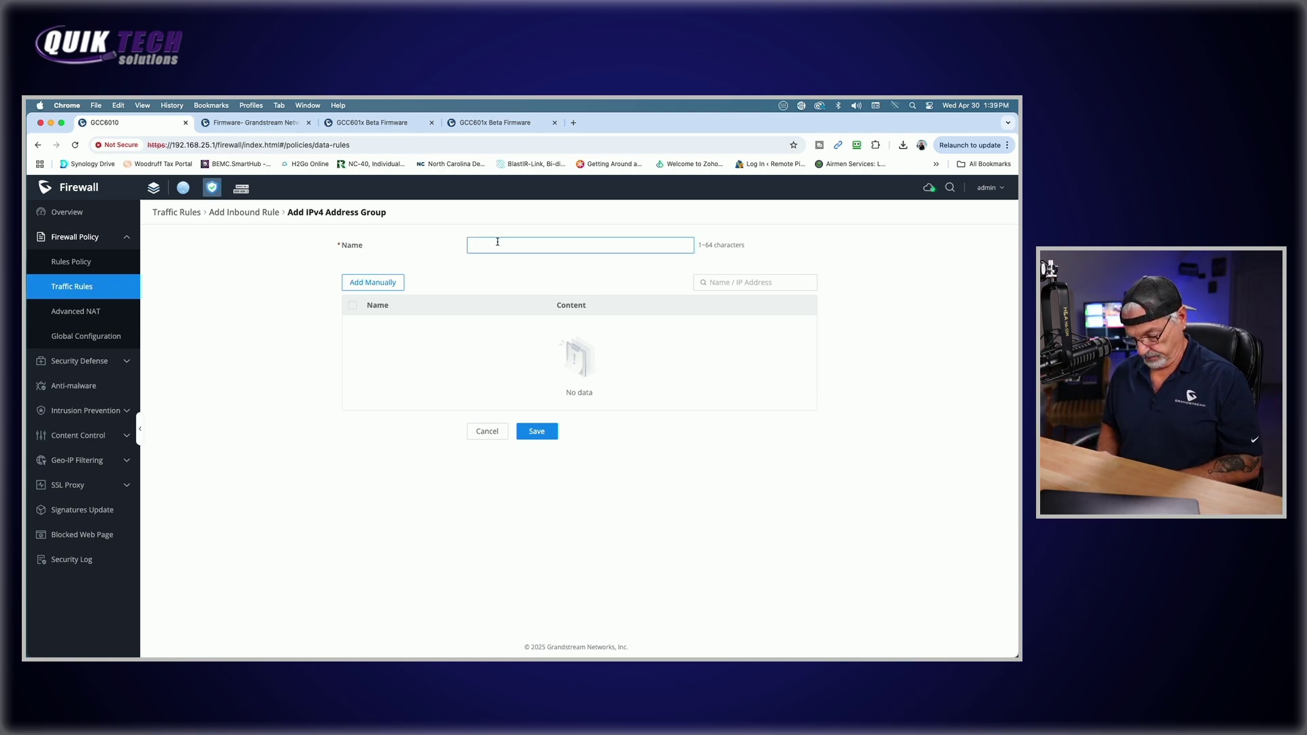
text(Test RF)
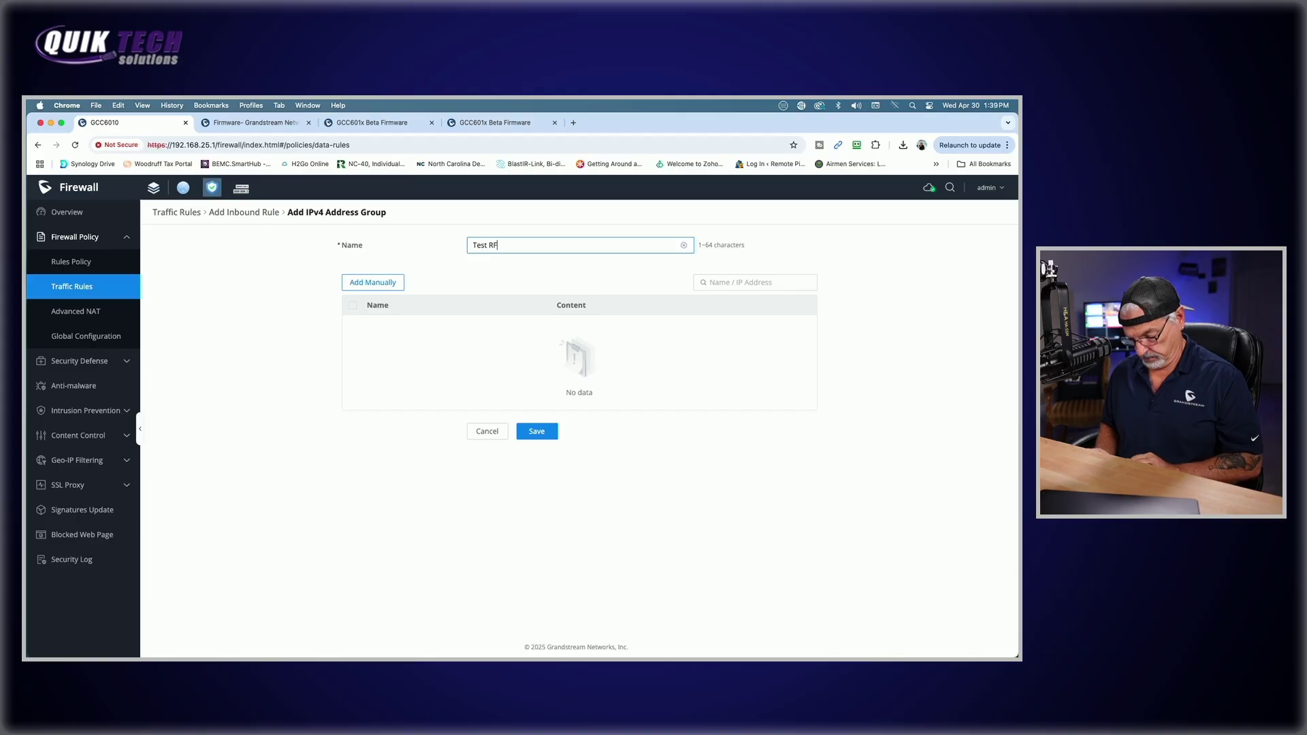
text(C)
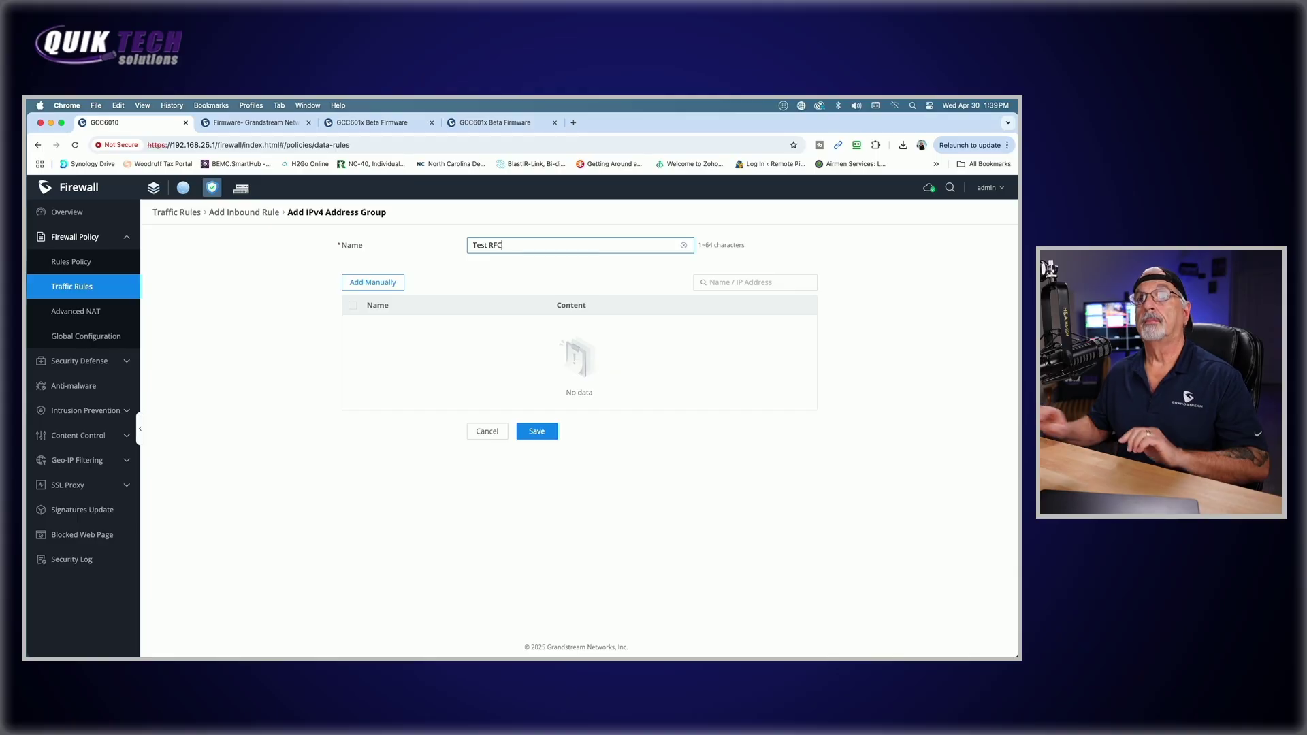
Add an entry named RFC 192 of type IP Address/Mask Length with 192.168.0.0/16 to the Test RFC address group
click(376, 286)
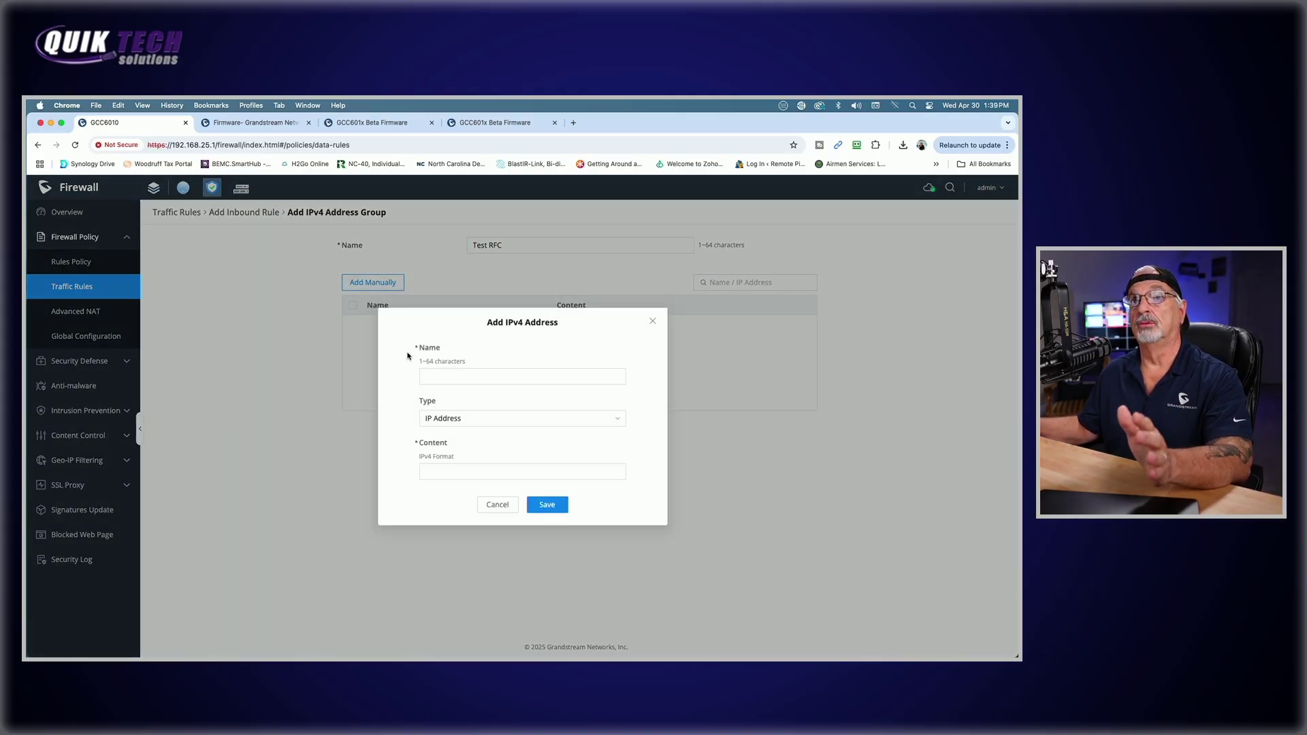
click(441, 374)
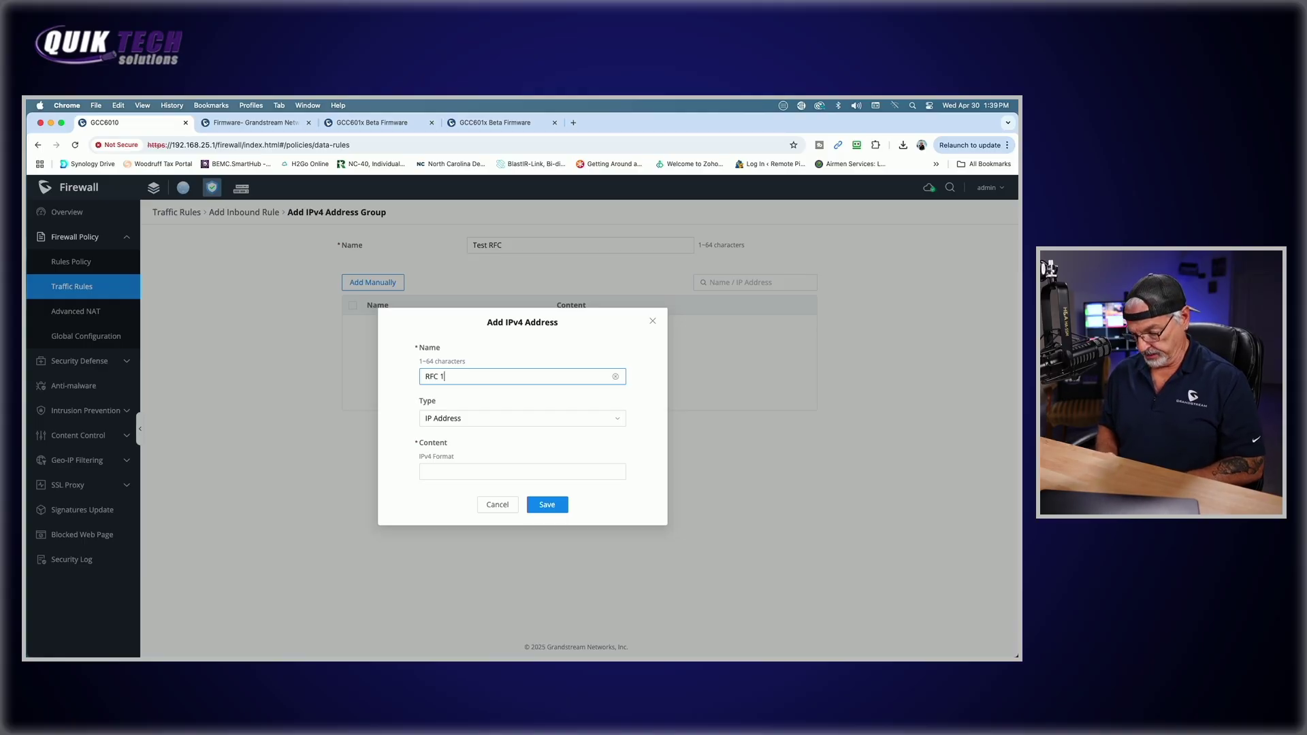
text(RFC 192)
click(456, 420)
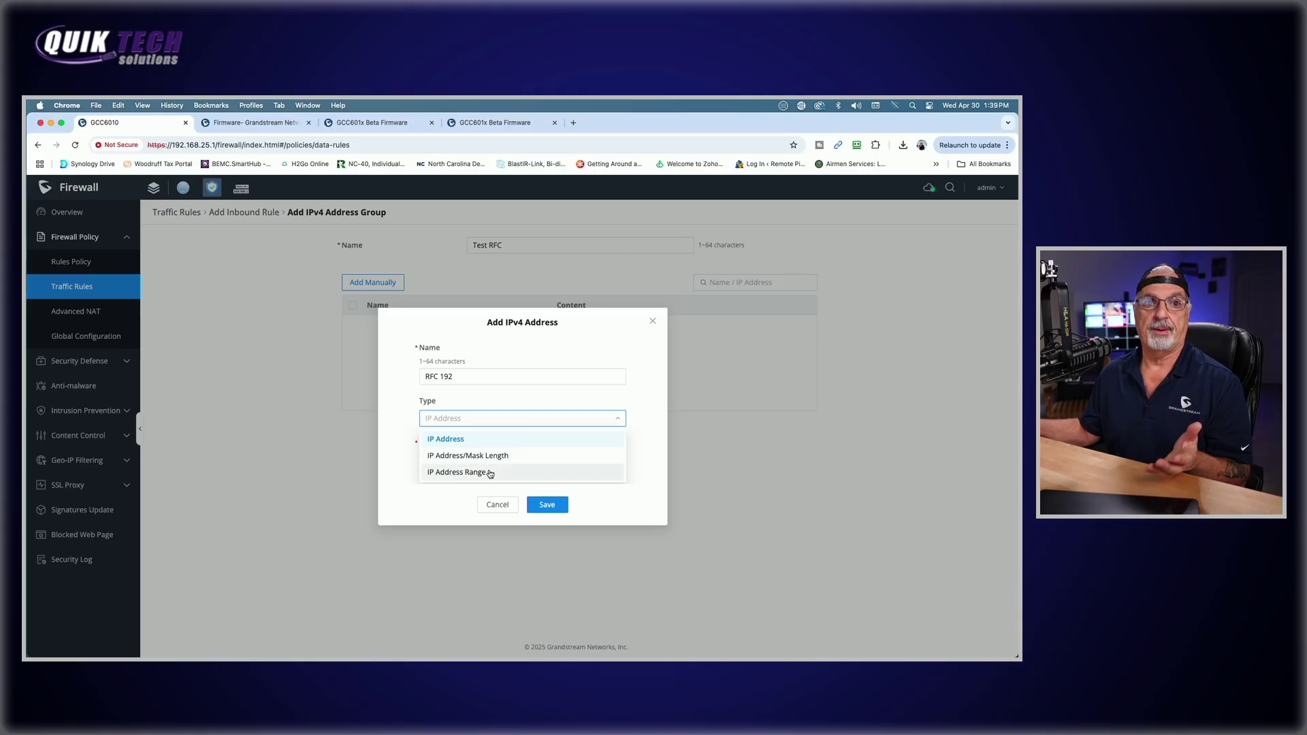
click(449, 455)
click(448, 470)
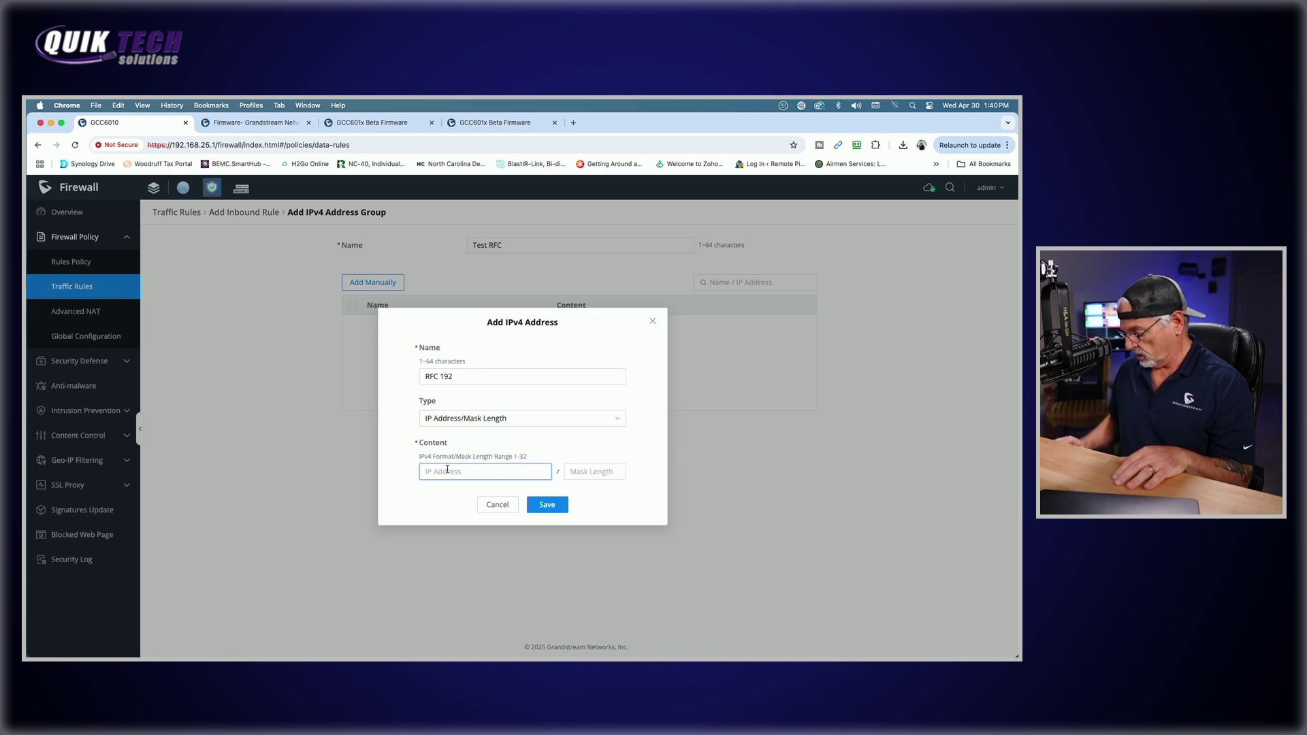
text(192.168)
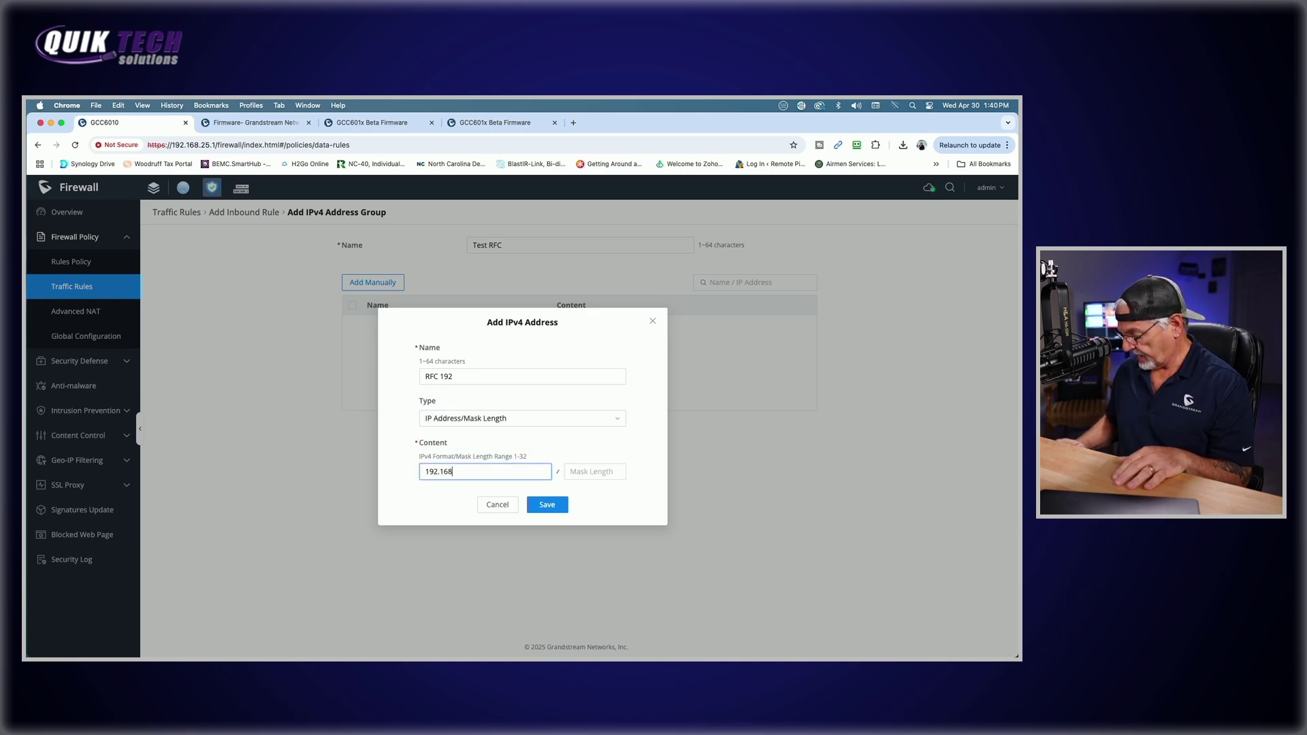
text(.0.0)
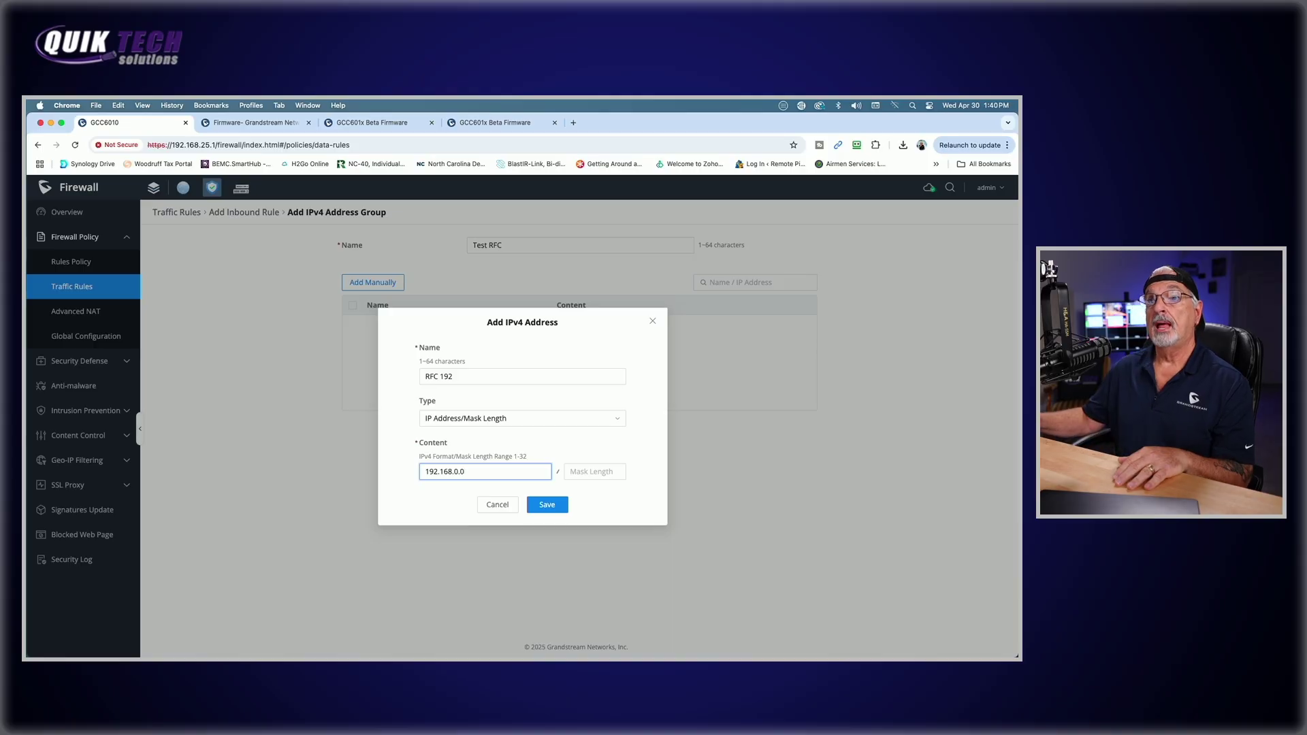
click(584, 477)
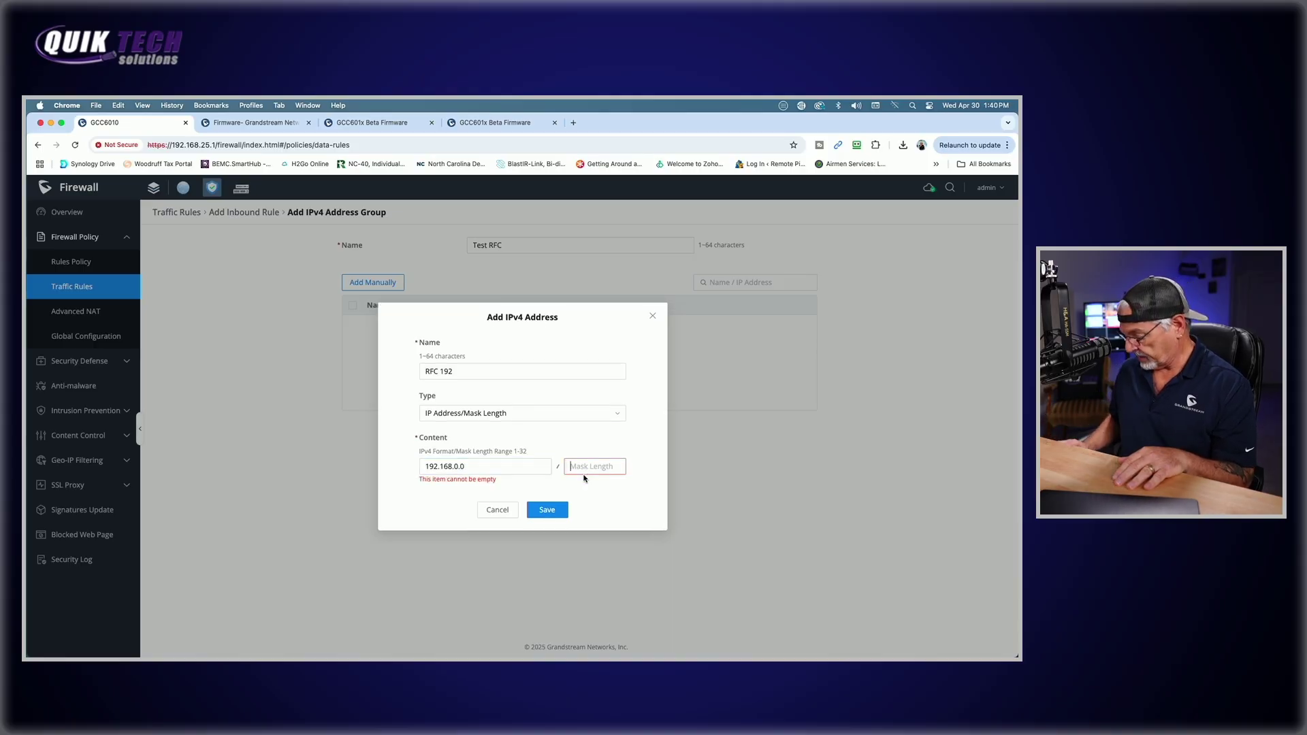
text(16)
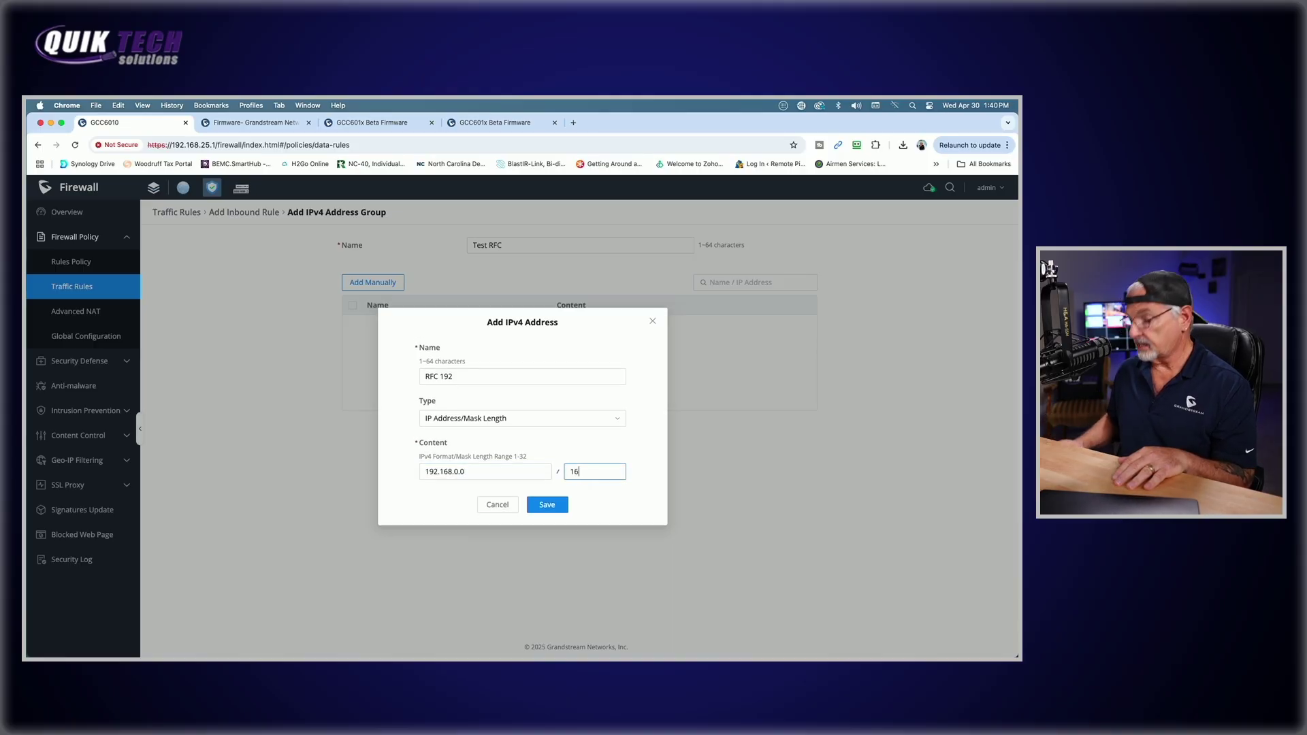
click(556, 505)
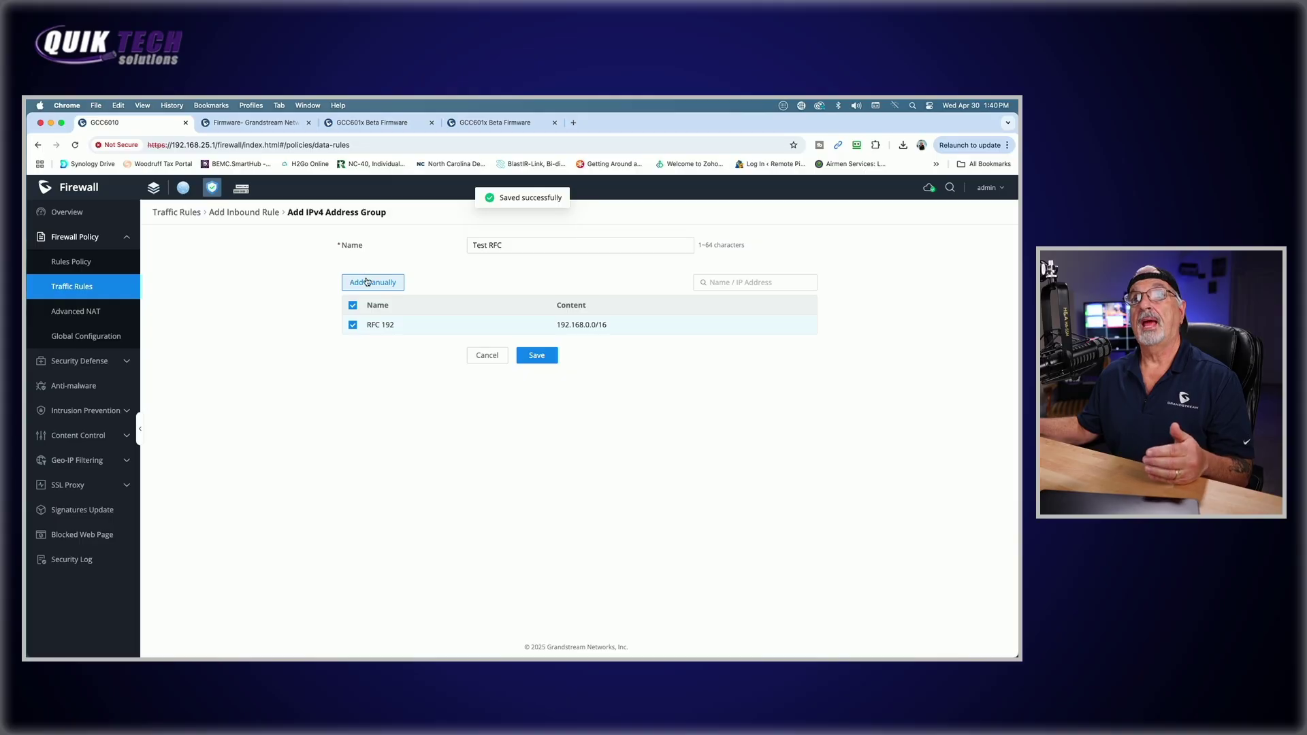
Add a second group entry named RFC 172 of type IP Address/Mask Length with 172.16.0.0/12
click(369, 282)
click(441, 372)
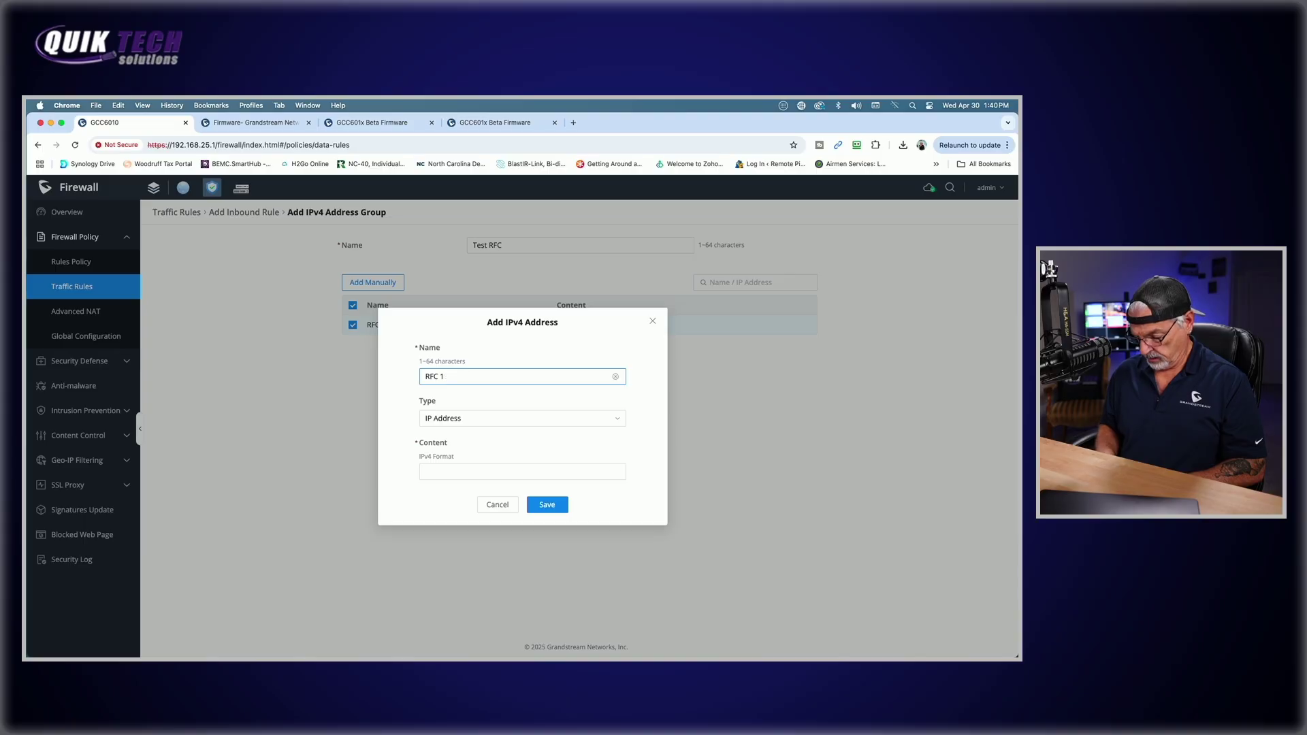
text(RFC 172)
click(560, 421)
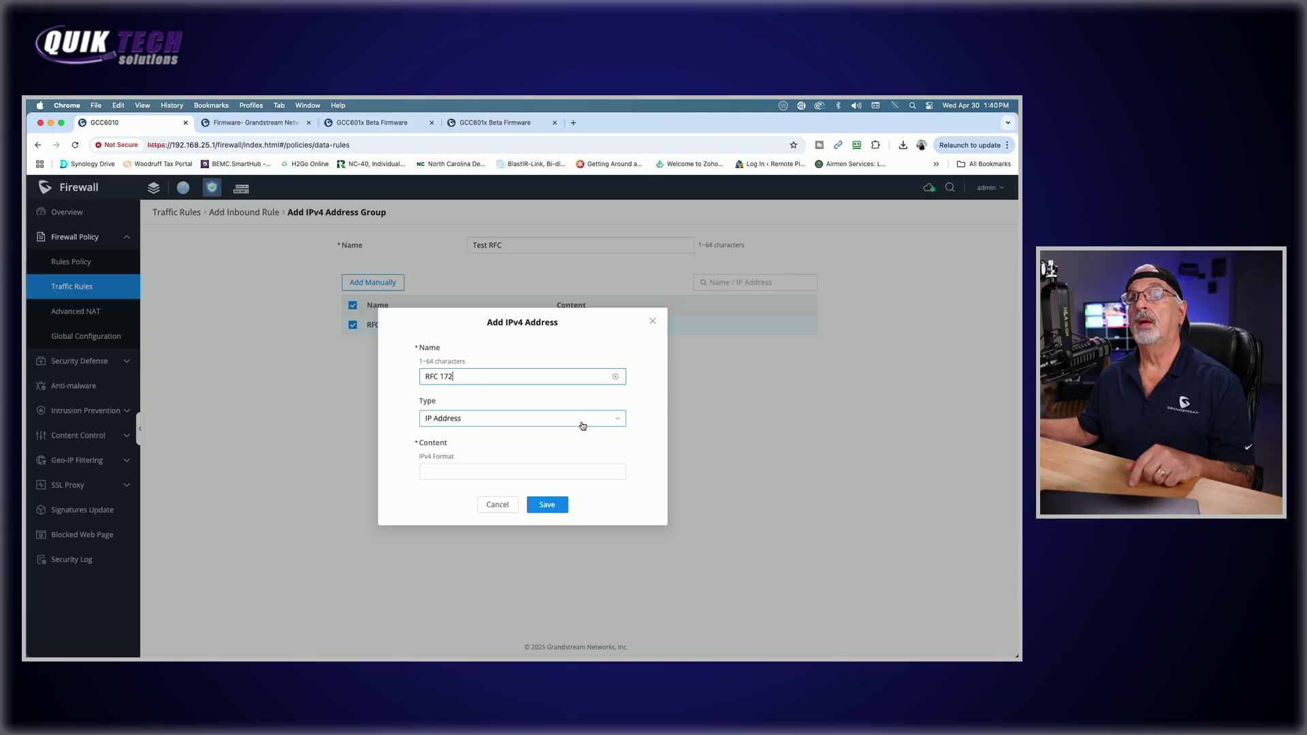
click(475, 456)
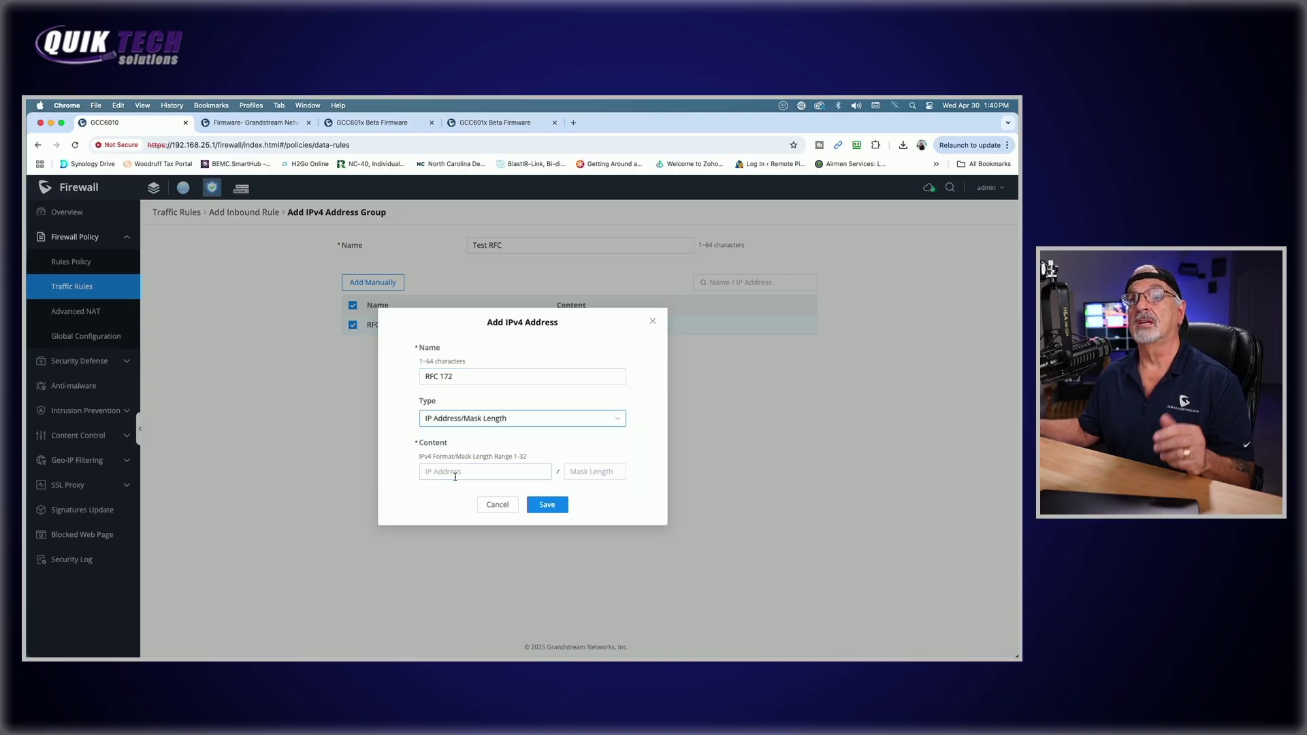
click(456, 477)
text(172.16.0.0)
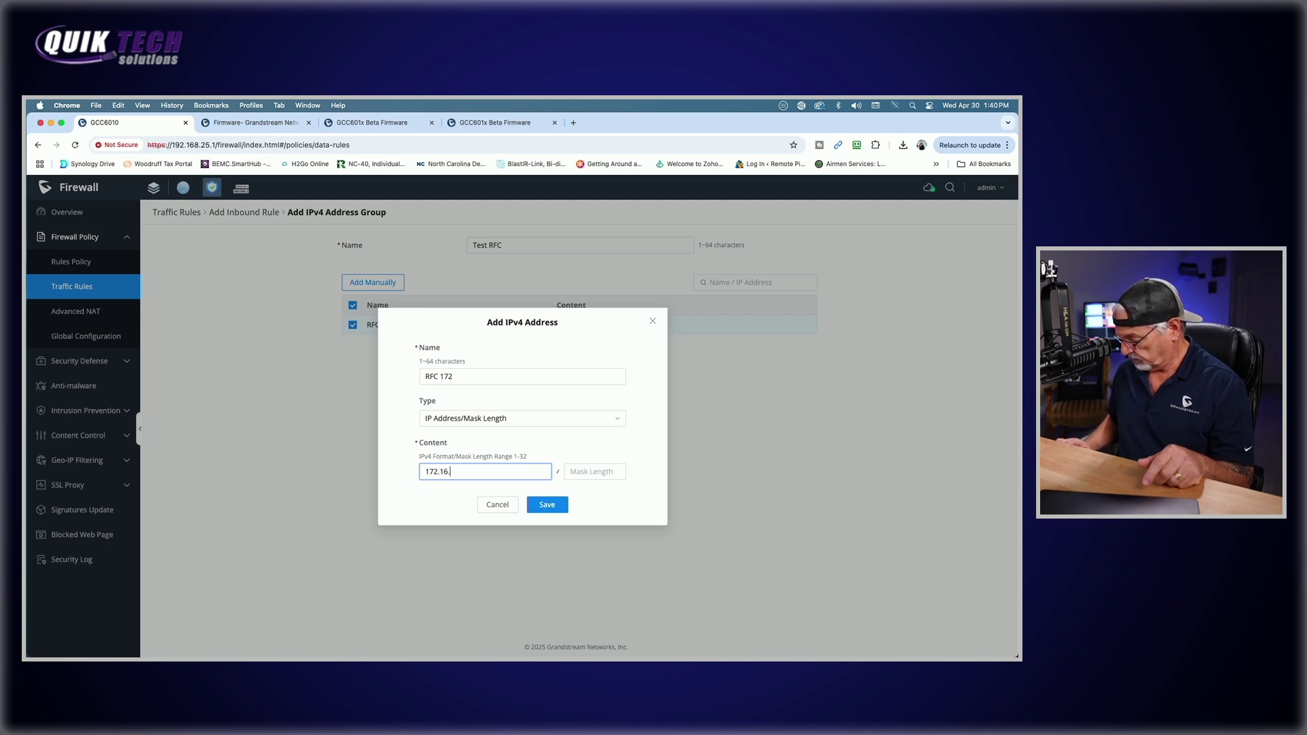
click(616, 477)
text(12)
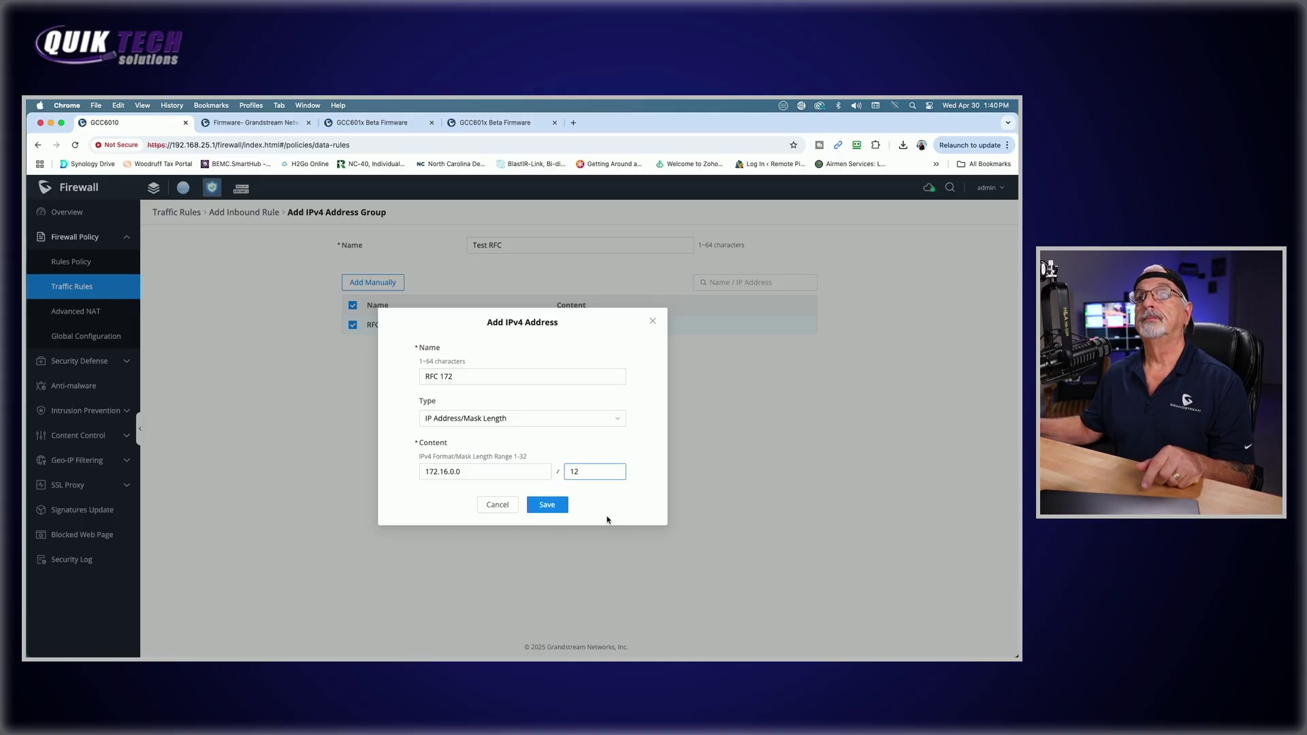
click(539, 505)
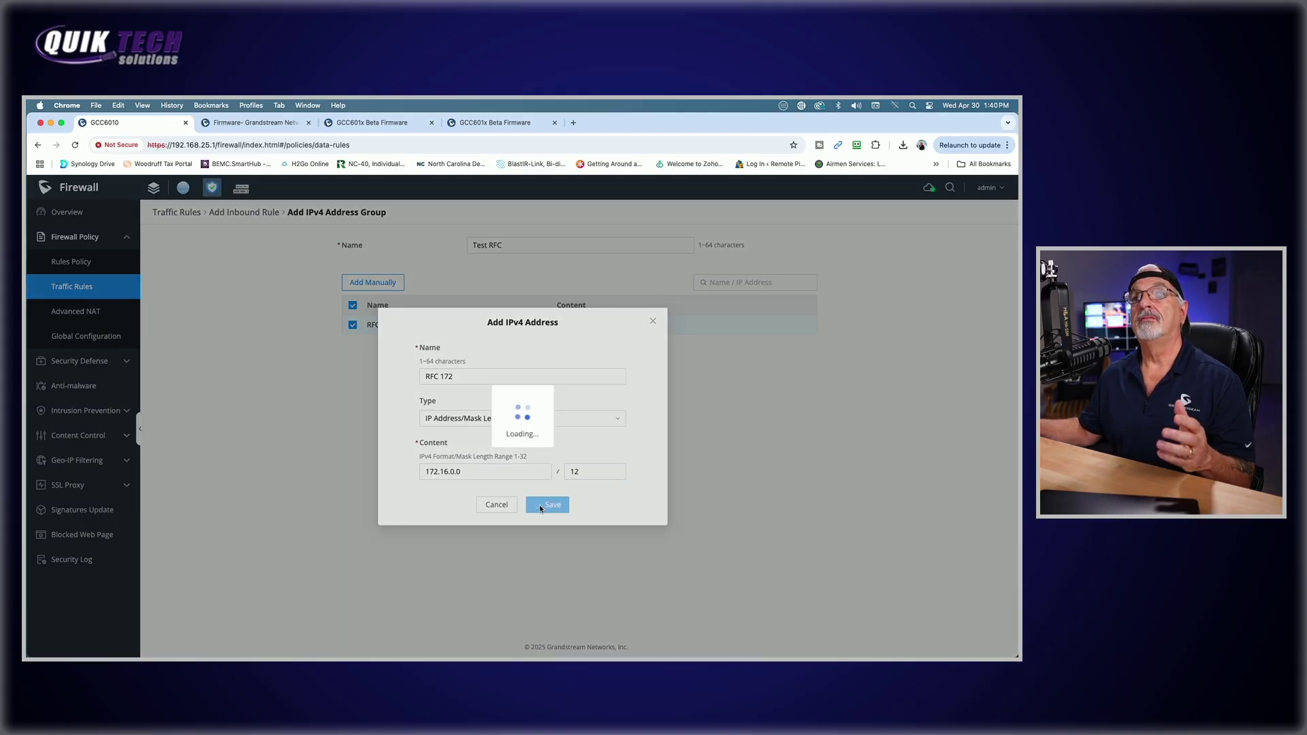
Add a third entry named RFC 10 of type IP Address/Mask Length with 10.0.0.0/8, and save the Test RFC group
click(394, 289)
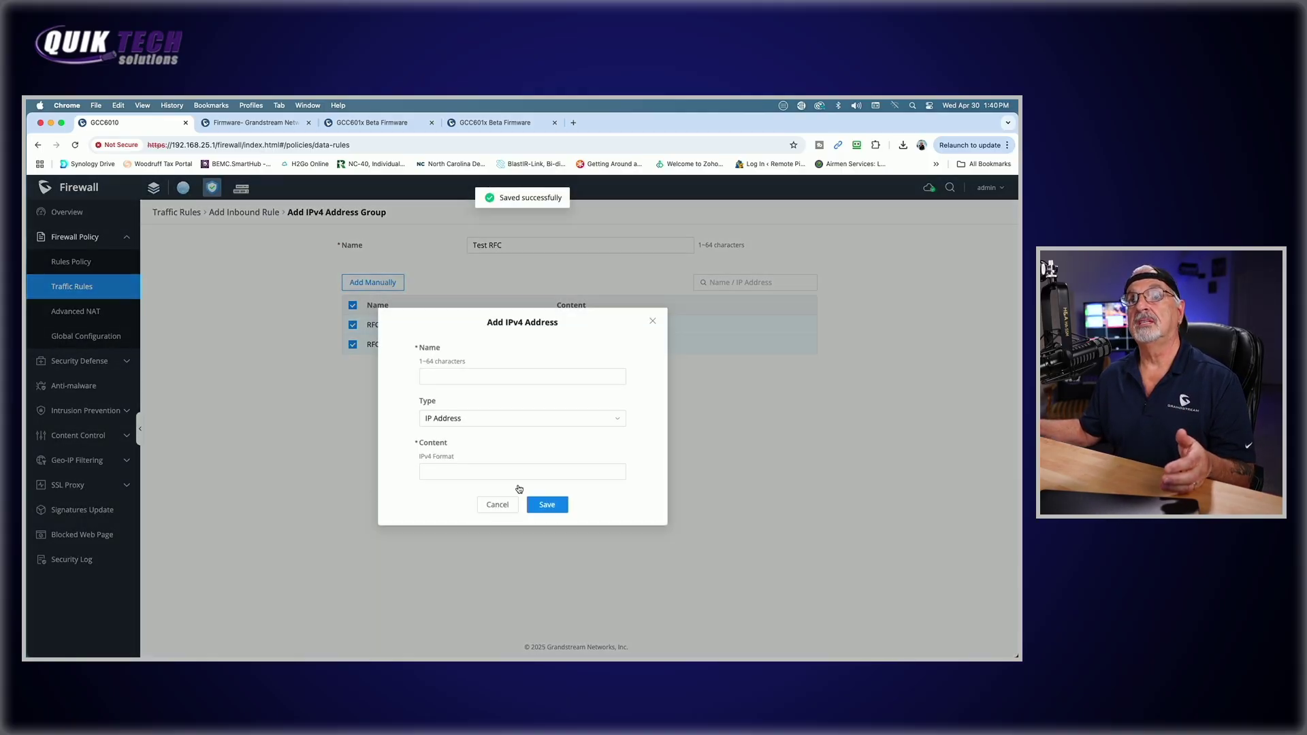
click(443, 374)
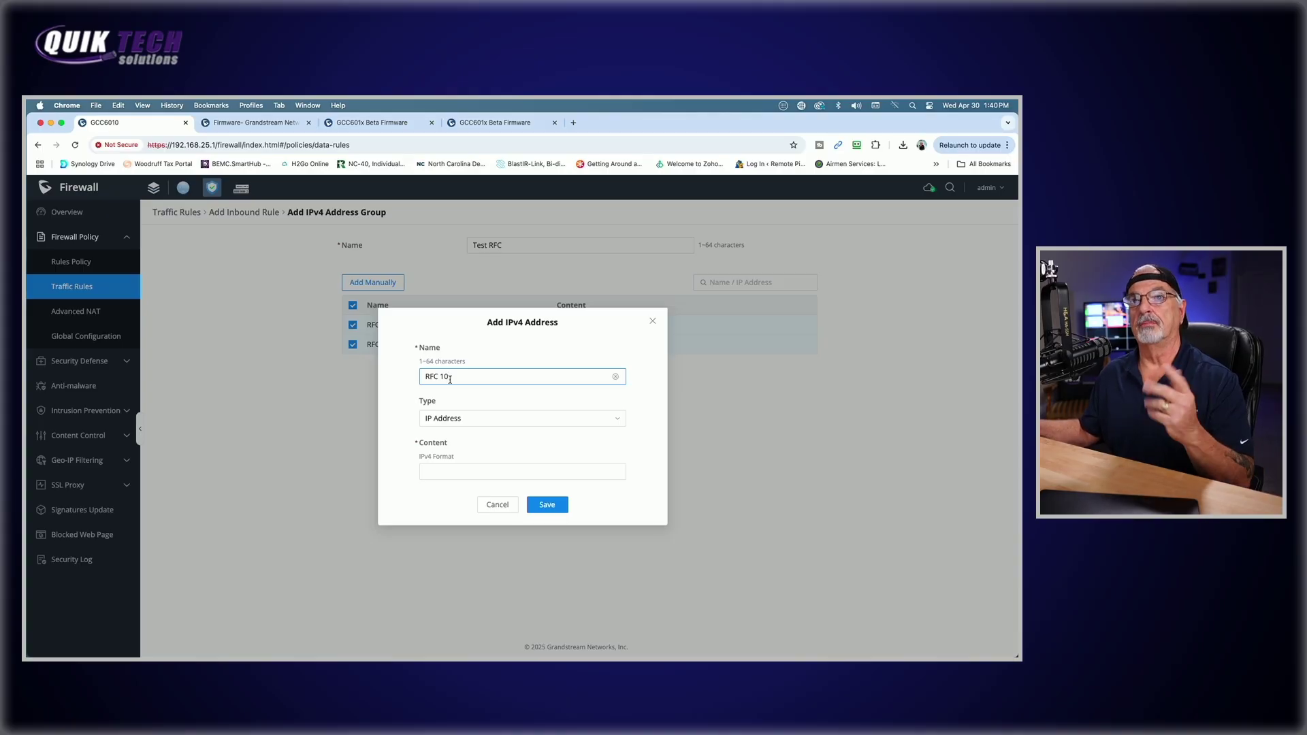
click(463, 418)
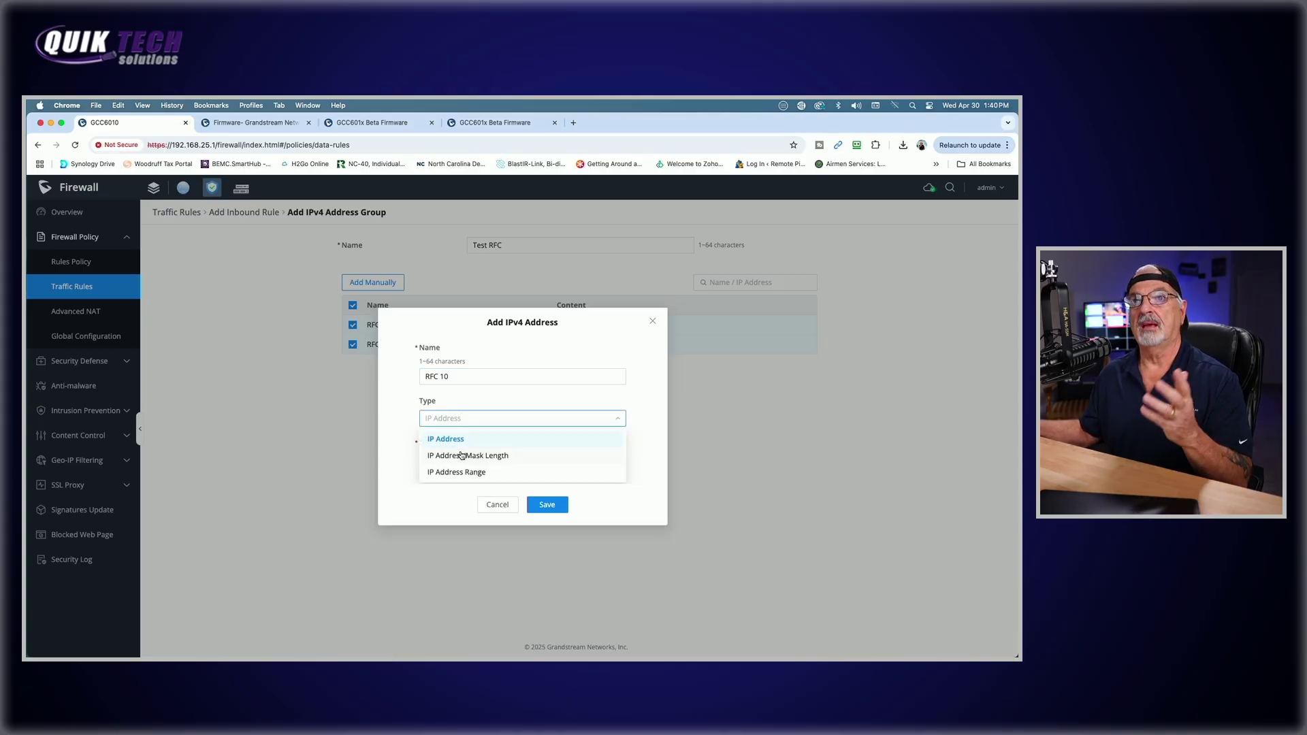
click(491, 457)
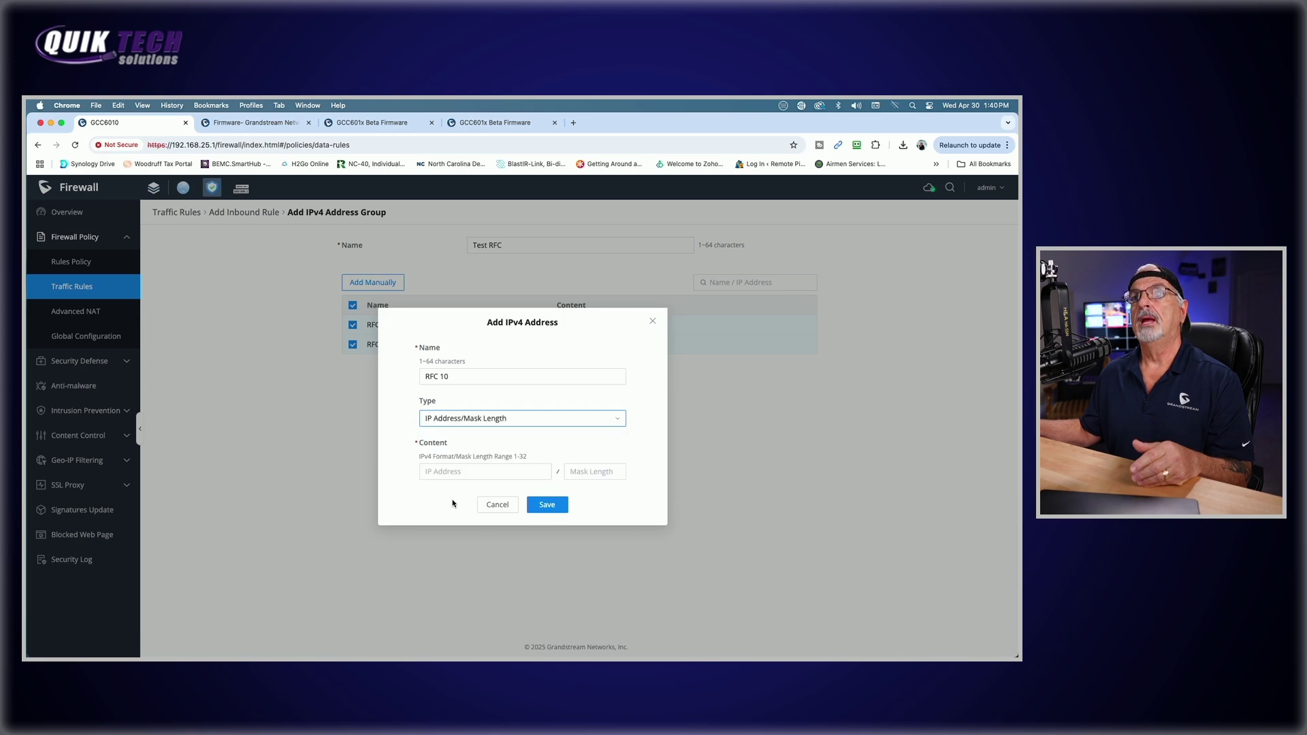
click(446, 472)
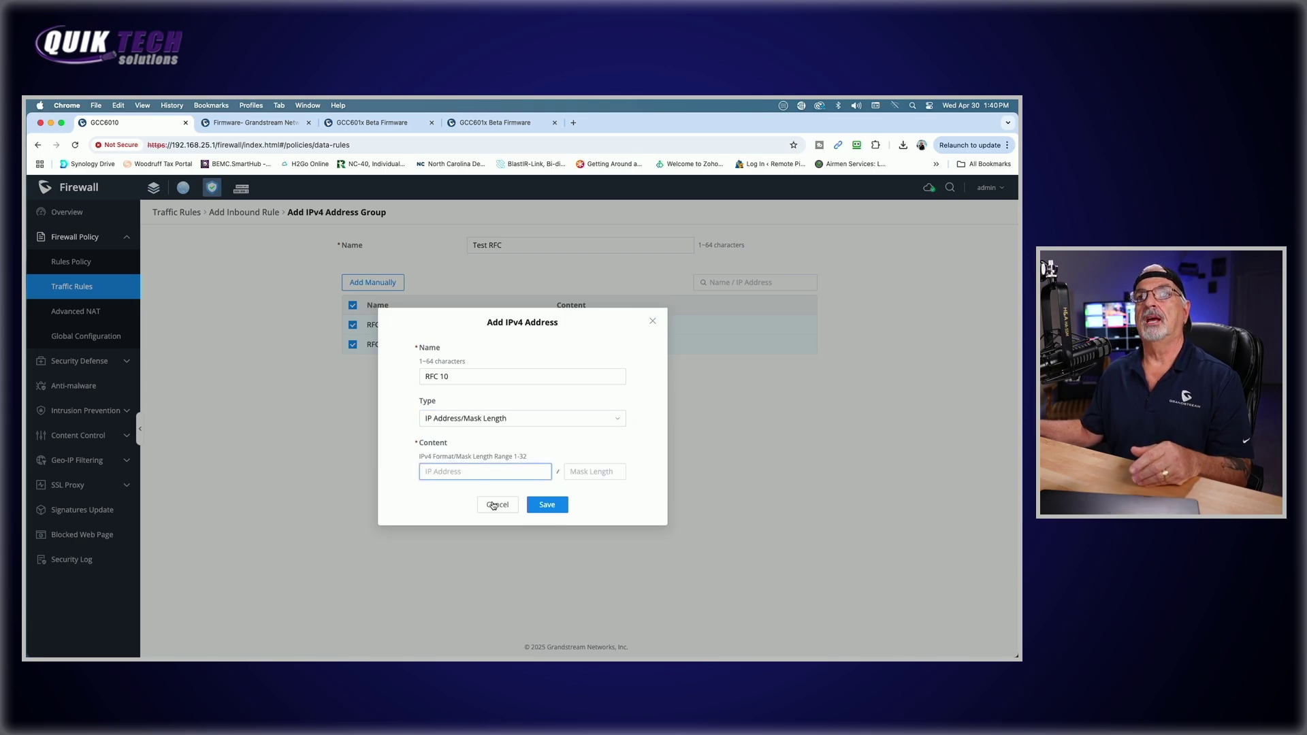
text(10.0.0.0)
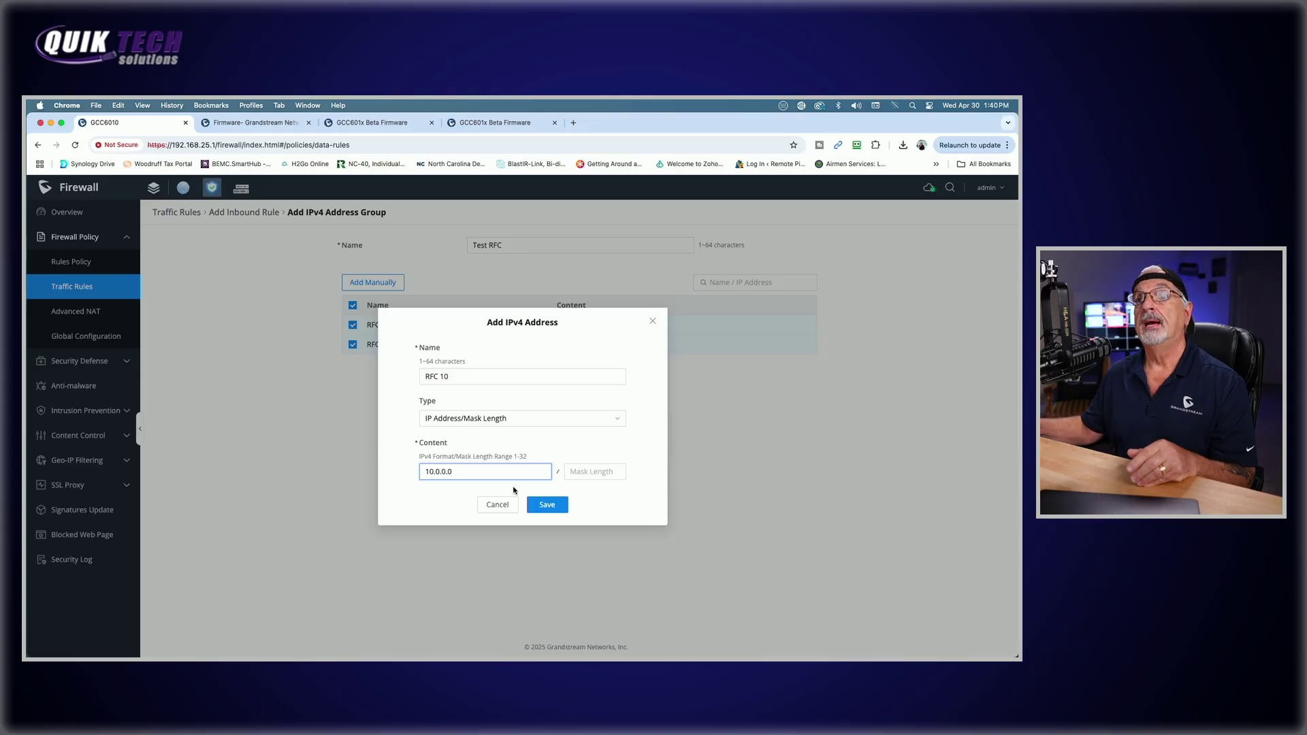
click(597, 476)
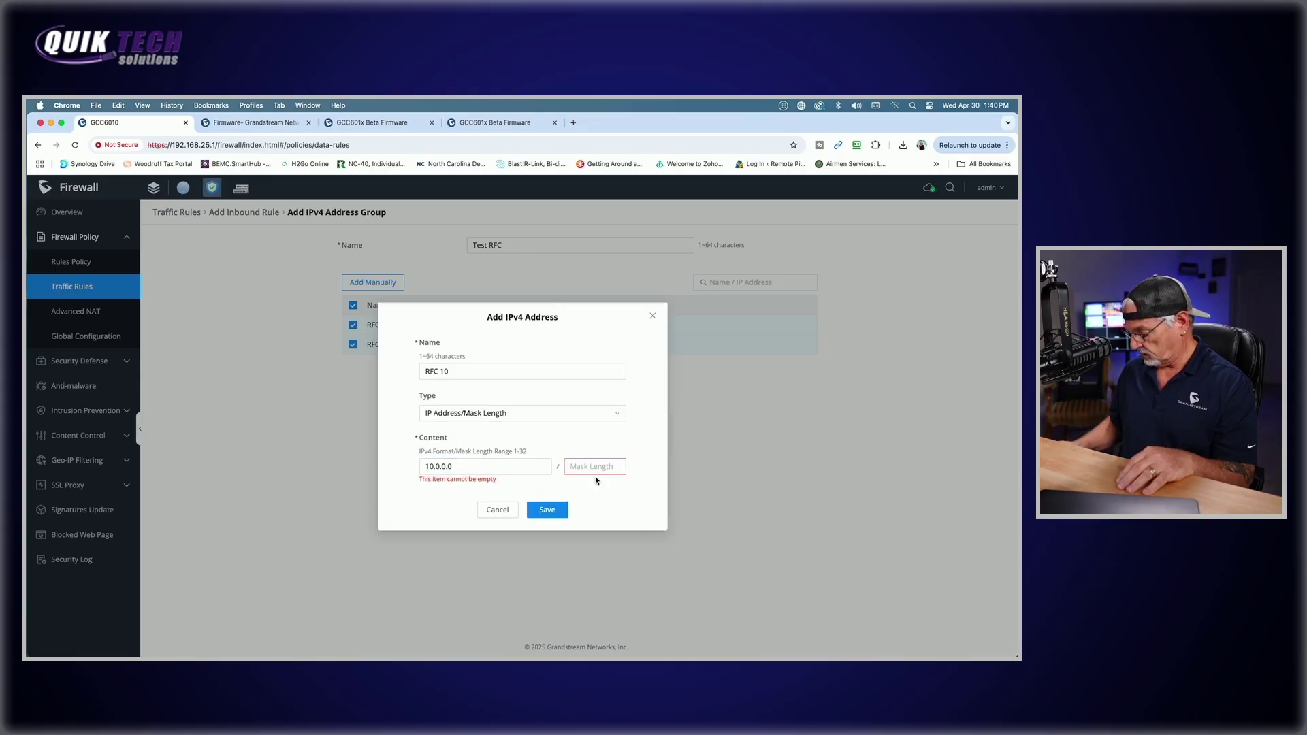
text(8)
click(547, 504)
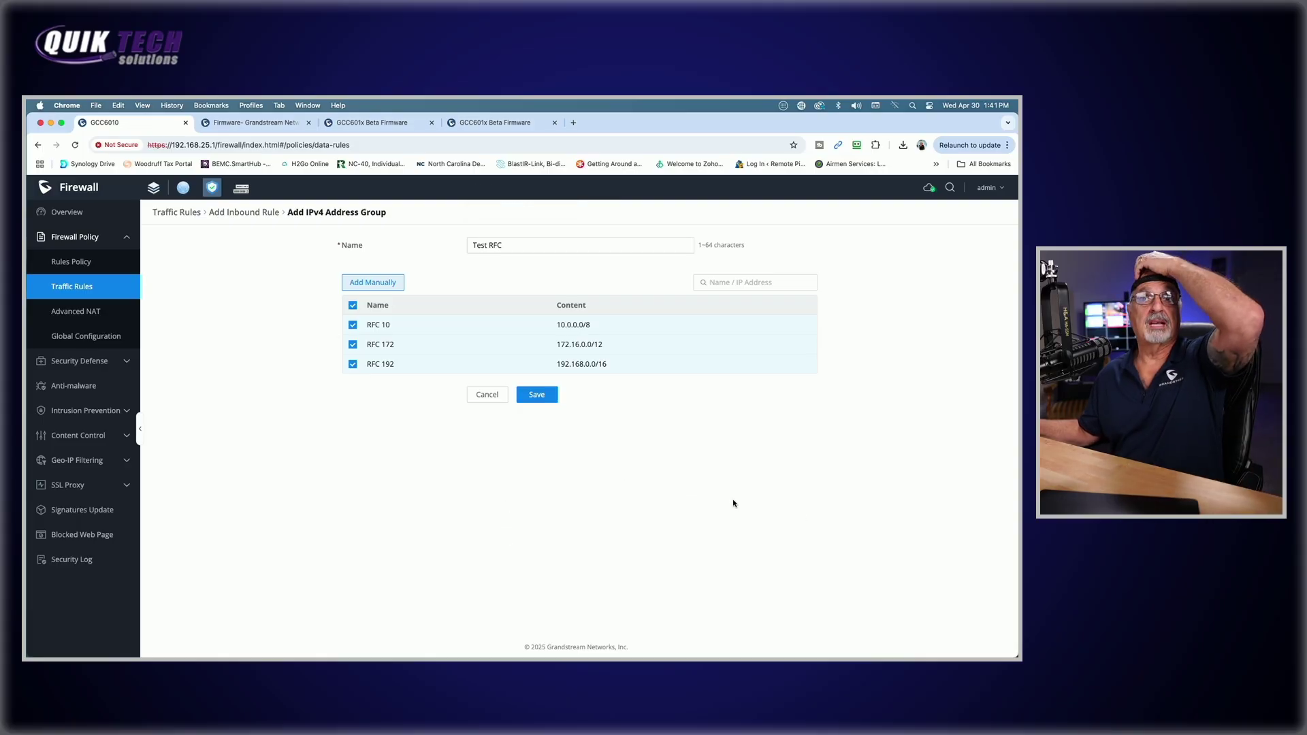
click(536, 395)
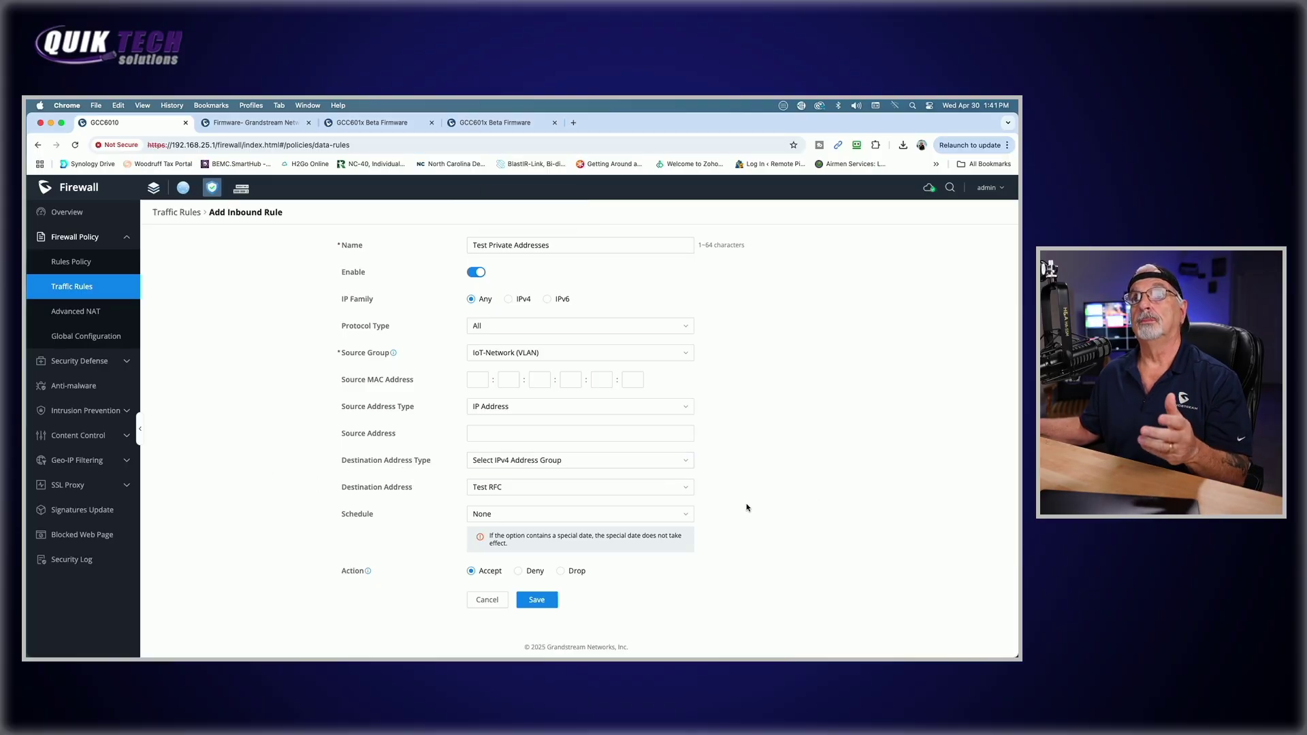
Keep Test RFC as the destination address, set the rule's action to Drop, and save the Test Private Addresses rule
click(688, 488)
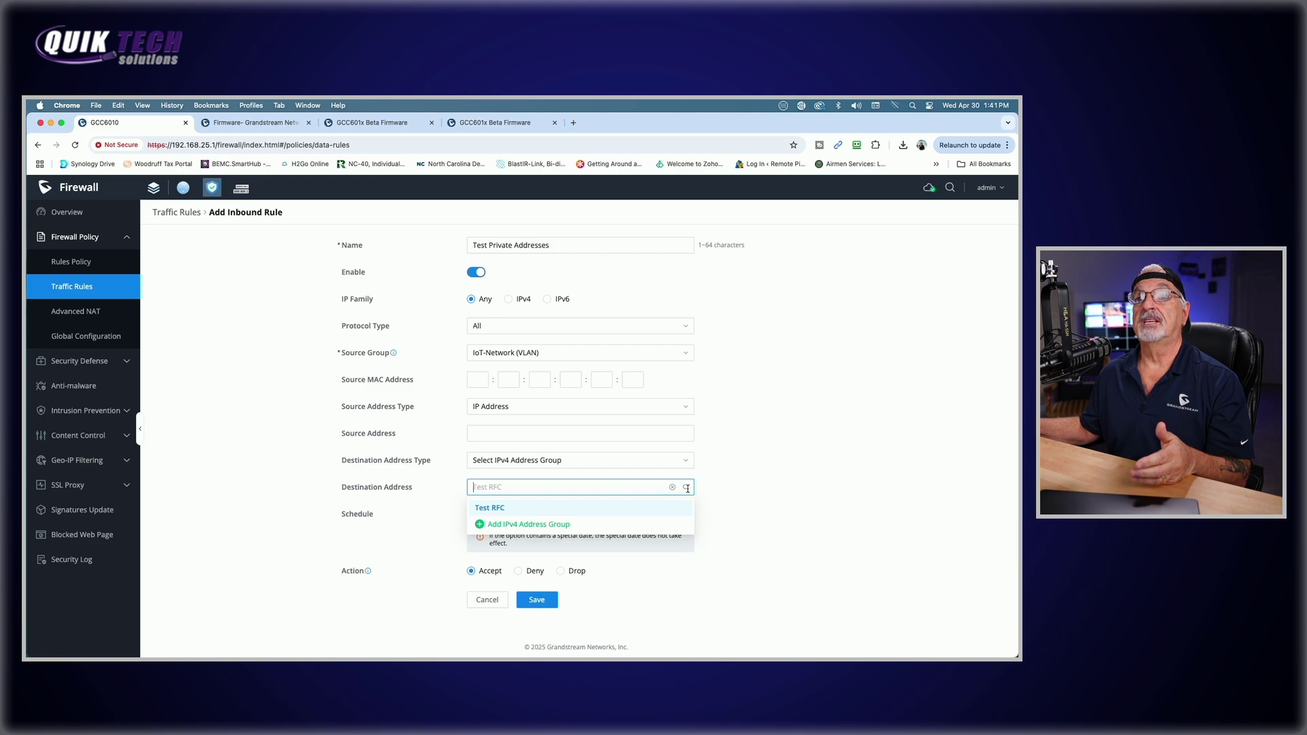
click(517, 516)
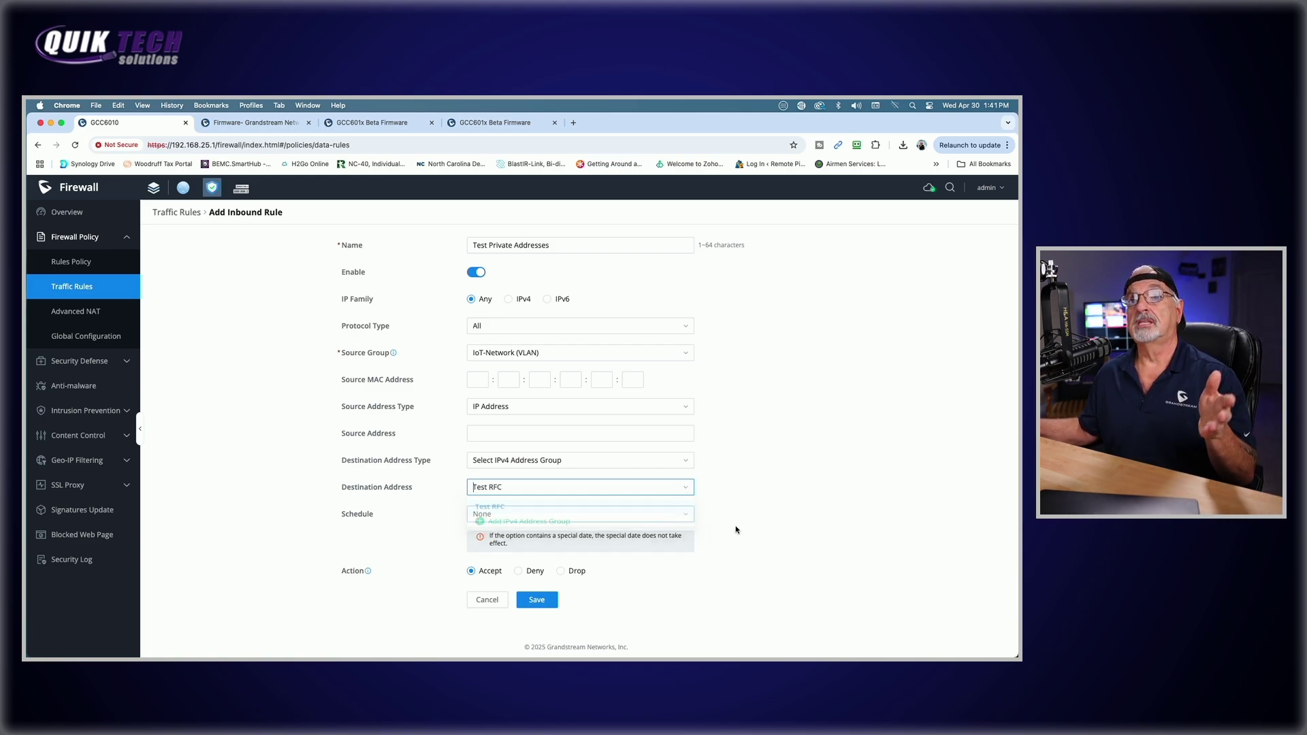
click(559, 571)
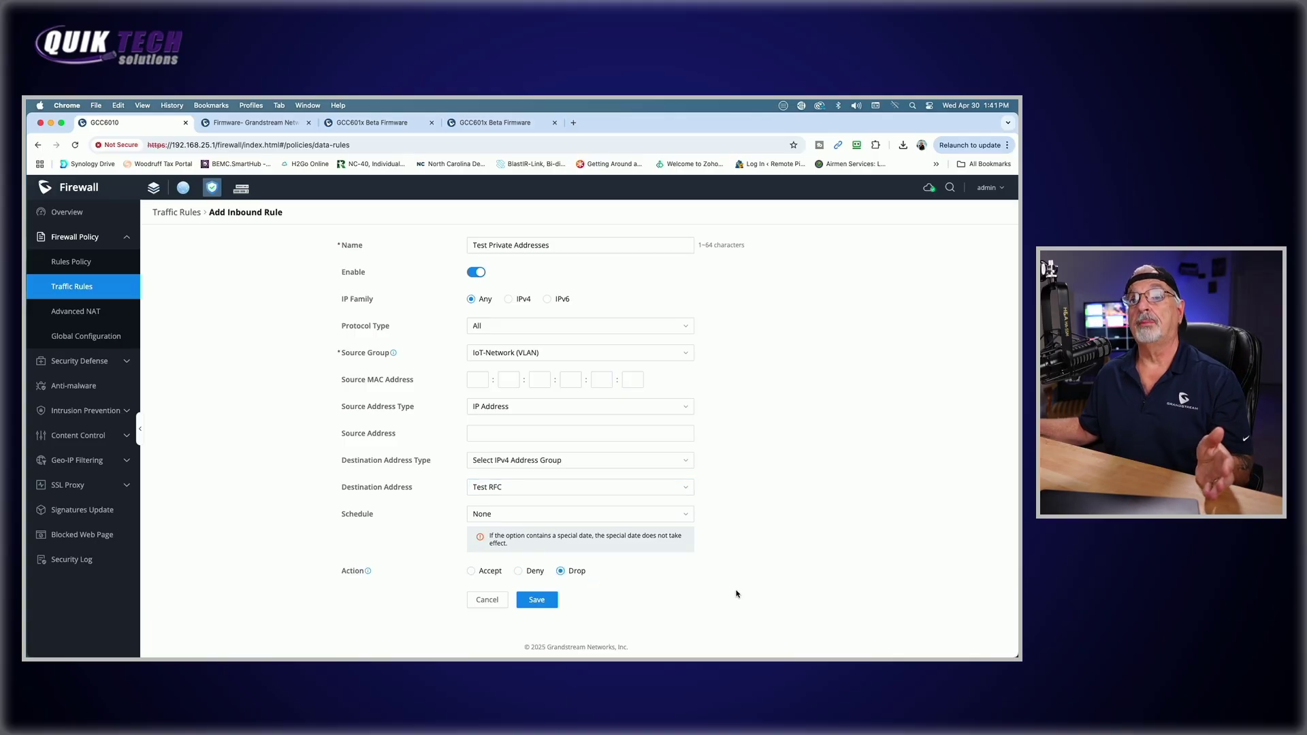
click(537, 602)
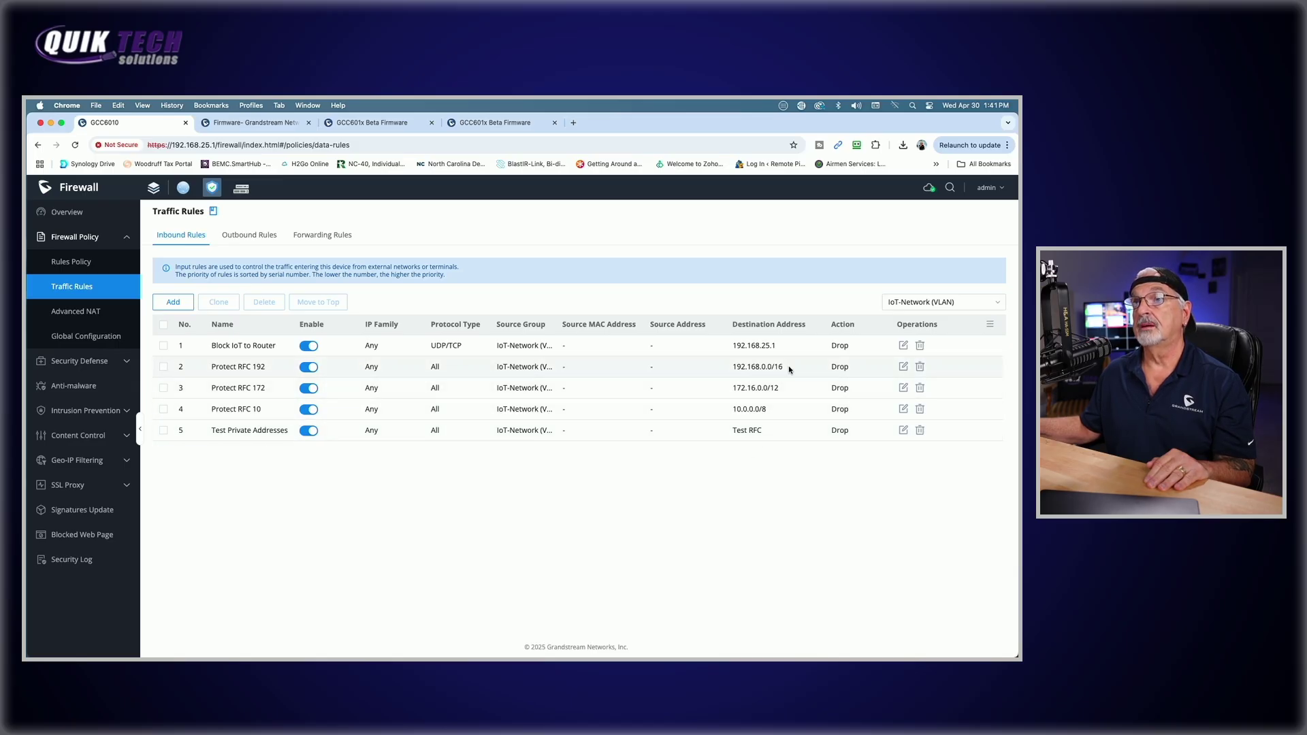
Delete the Protect RFC 192, Protect RFC 172 and Protect RFC 10 inbound rules of the IoT network together
click(164, 431)
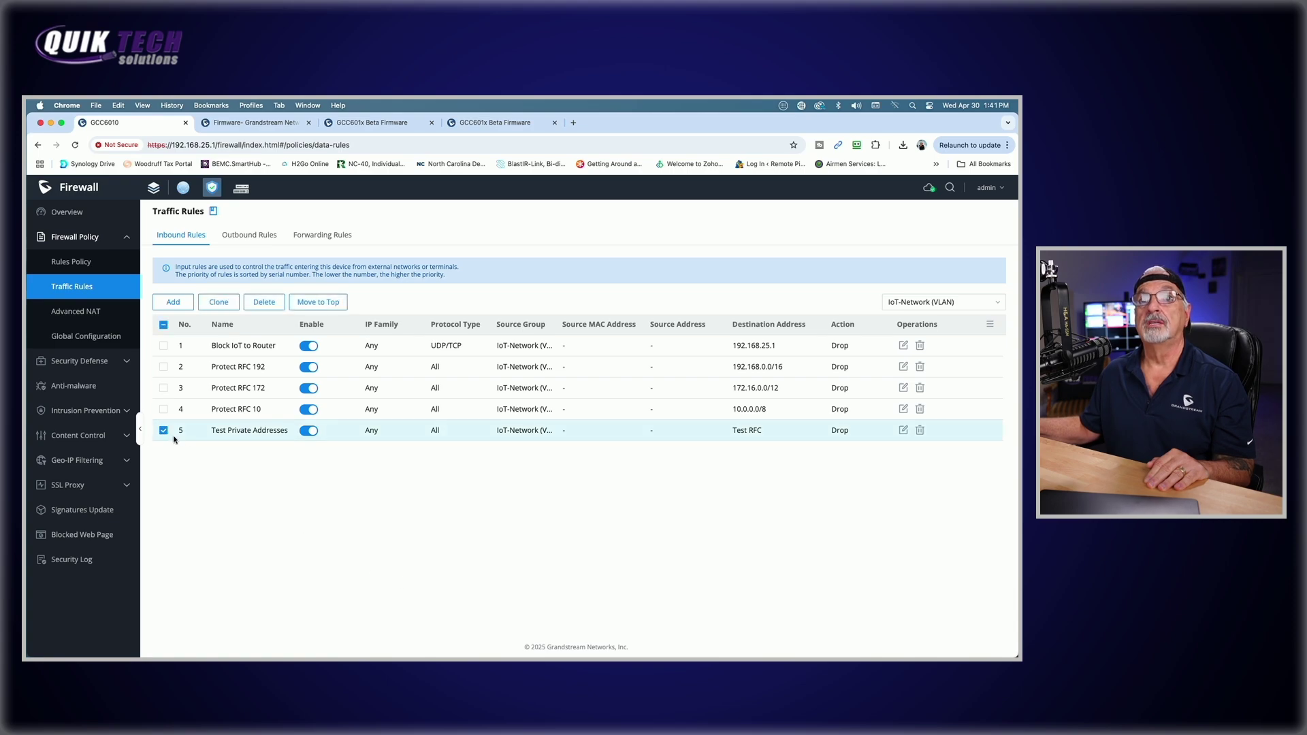
click(164, 431)
click(163, 367)
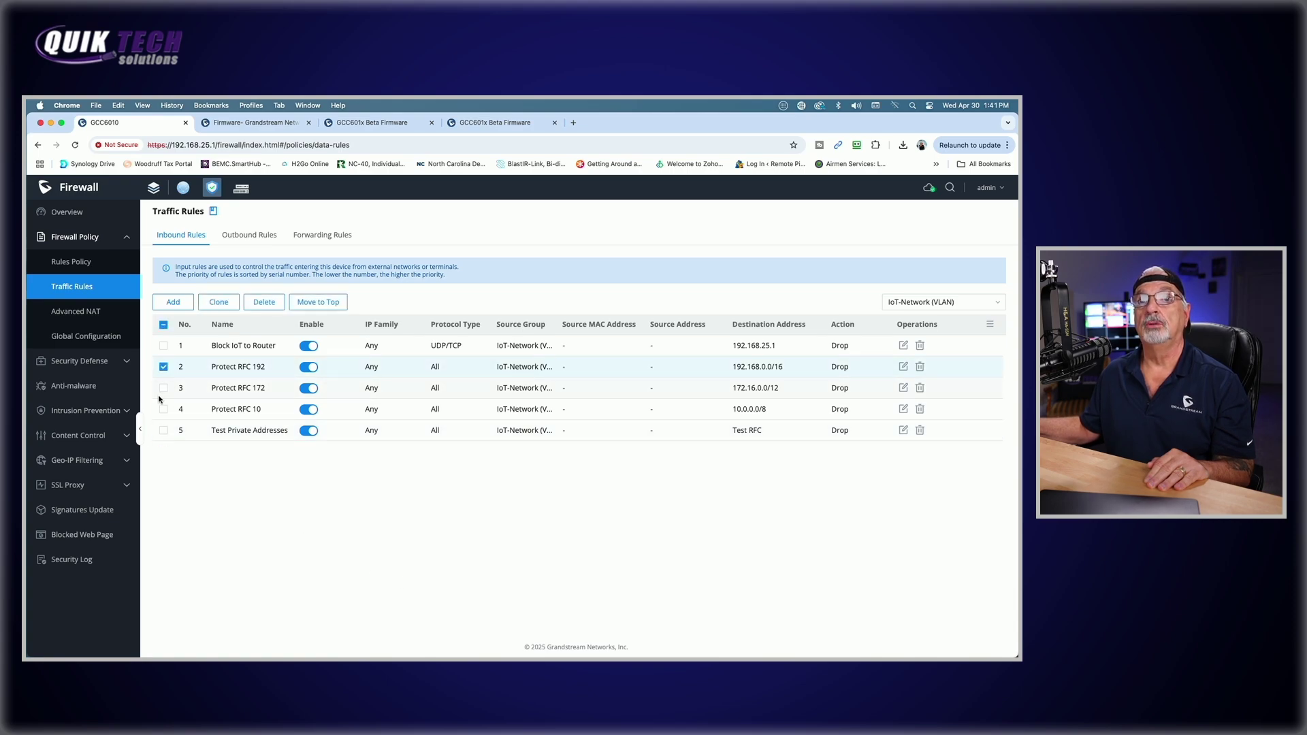
click(164, 388)
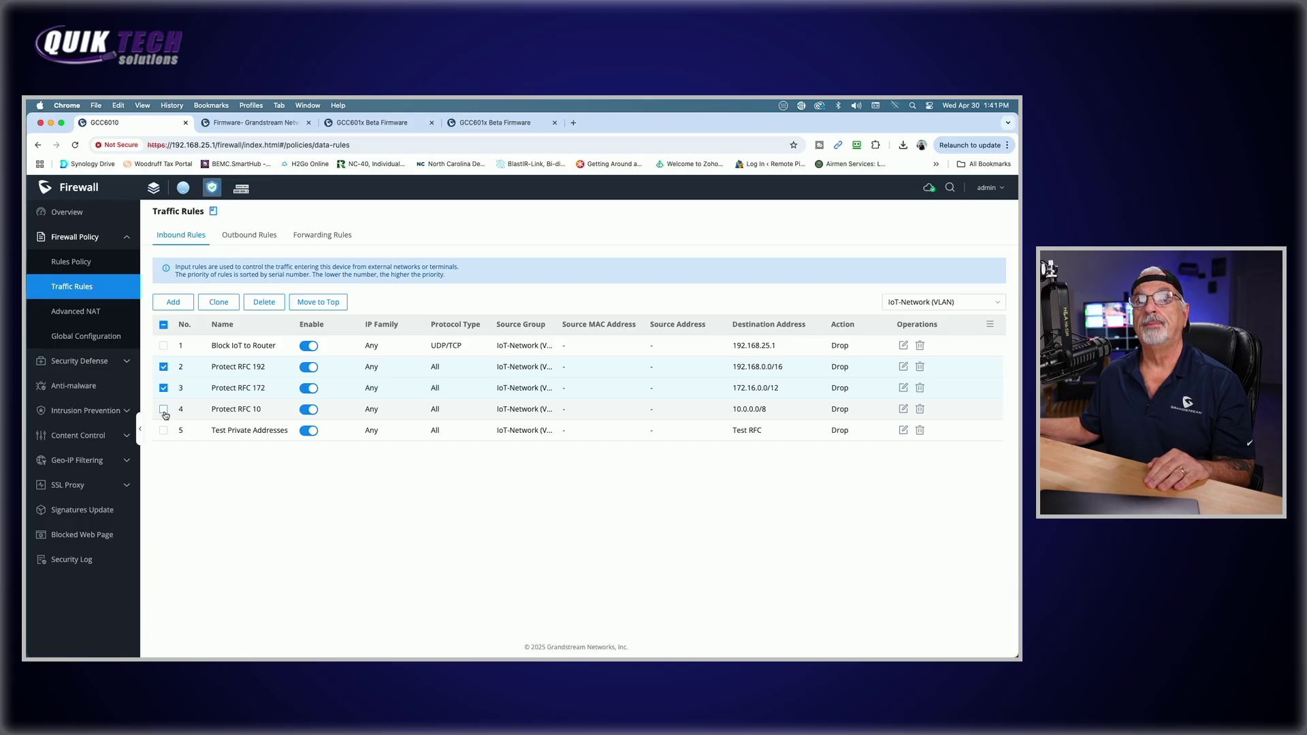
click(164, 410)
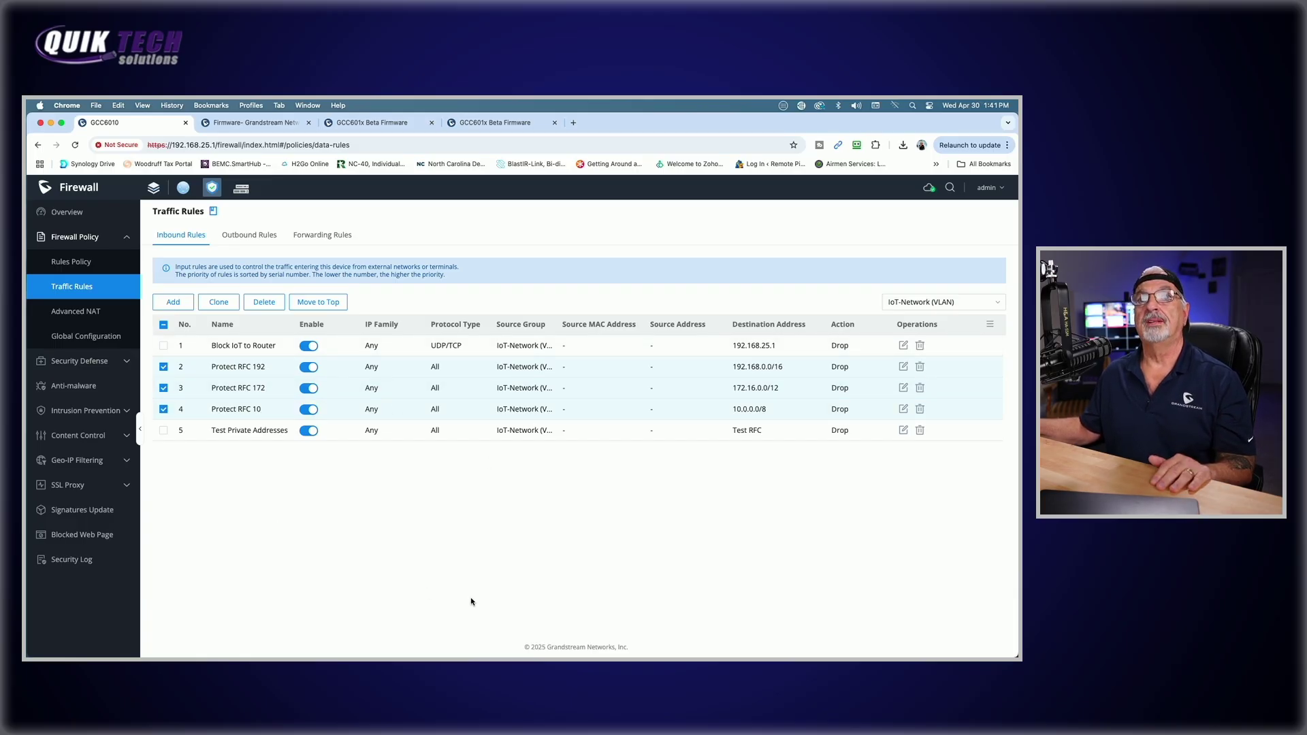
click(278, 301)
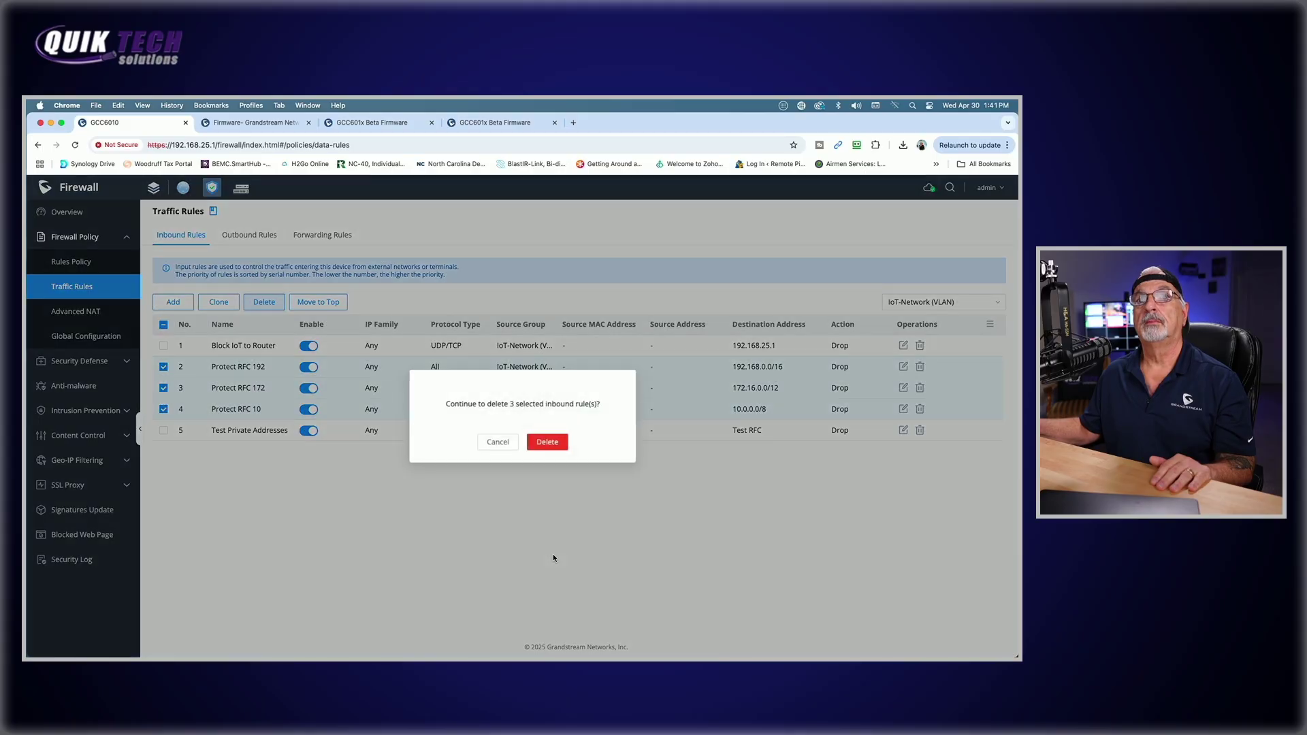
click(557, 442)
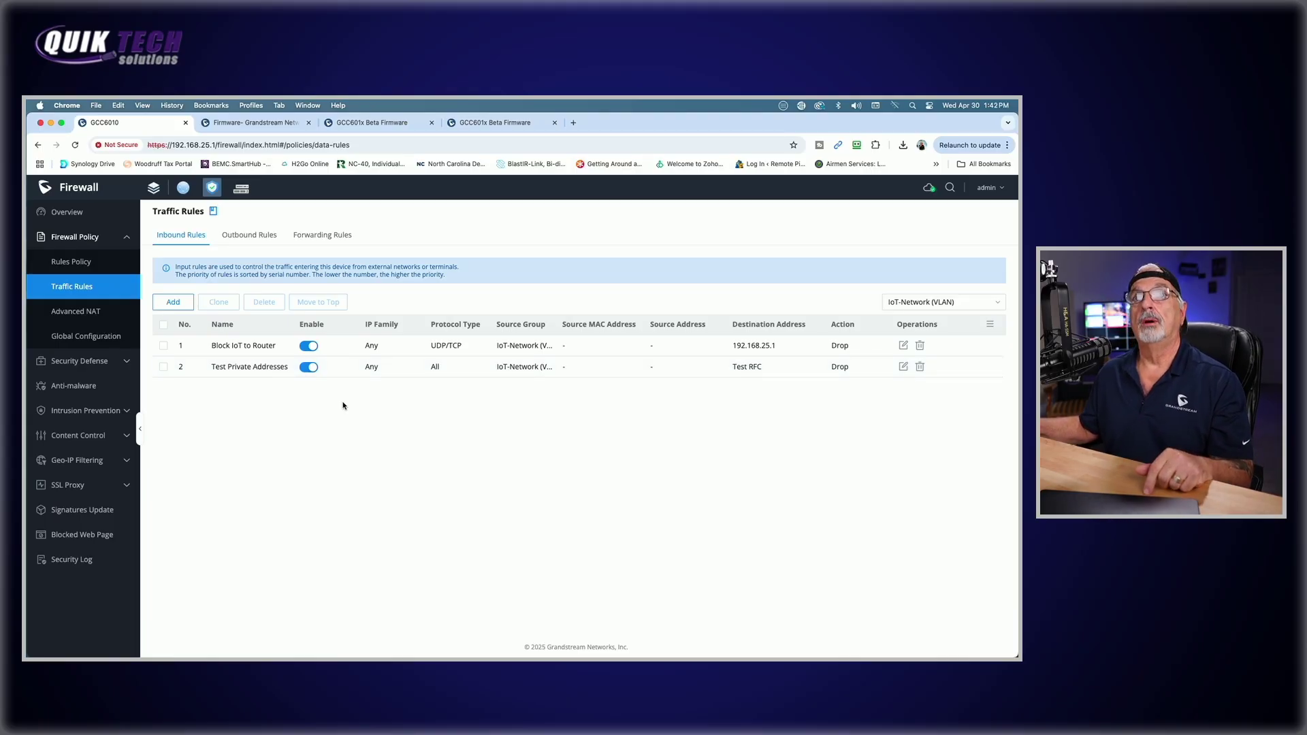
Collapse the Firewall Policy section of the firewall navigation
click(57, 240)
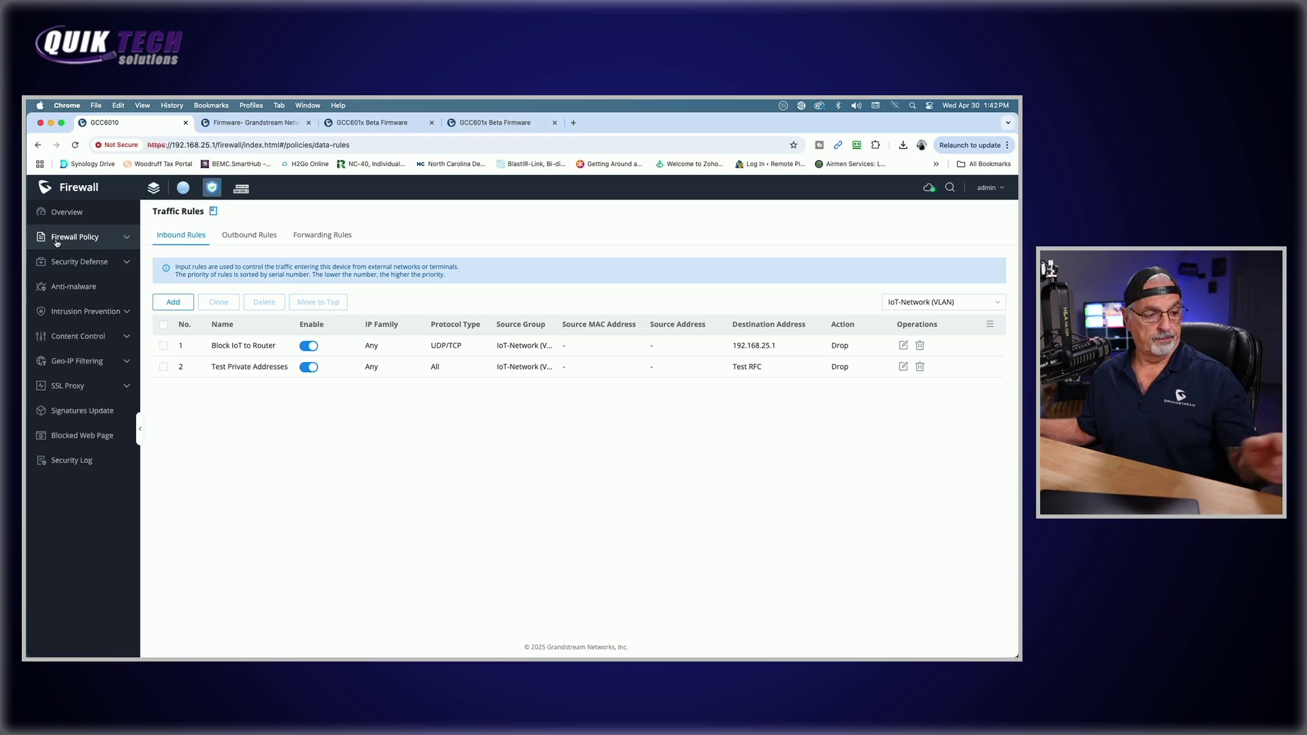